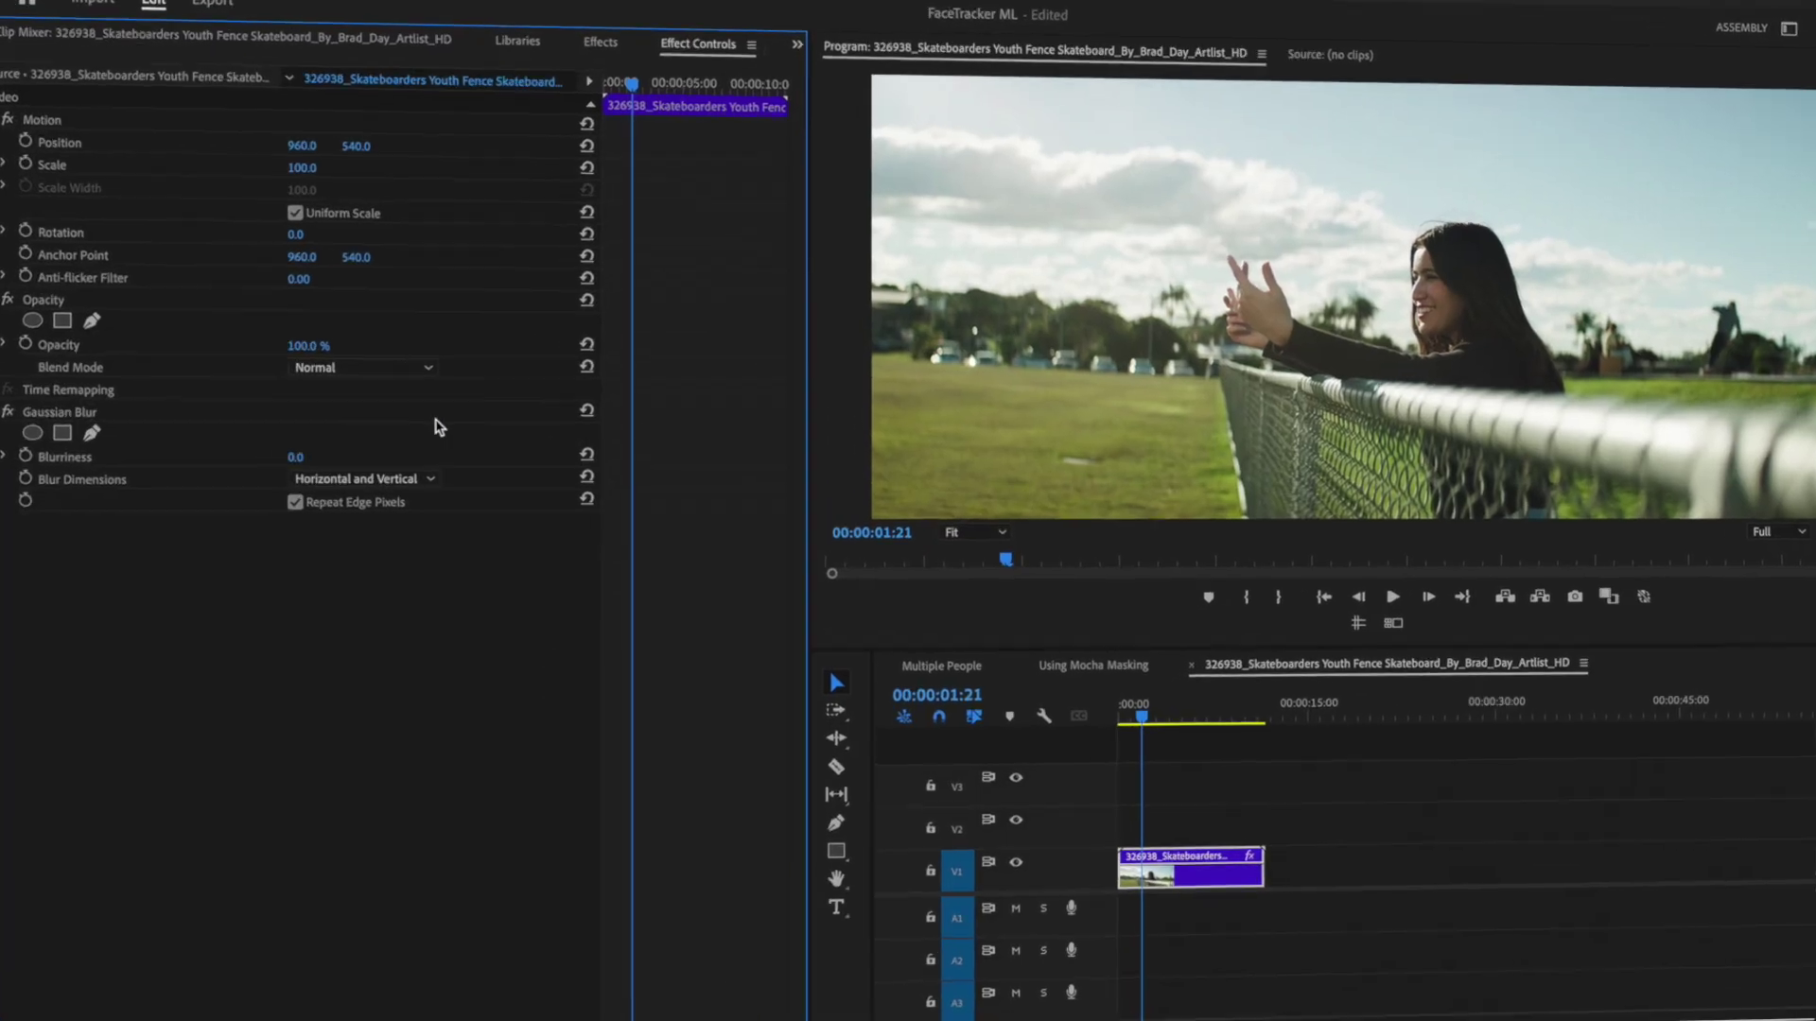
# - Scrub the skateboarder clip's Gaussian Blur Blurriness up to 53
pyautogui.moveTo(295, 457); pyautogui.dragTo(345, 457)
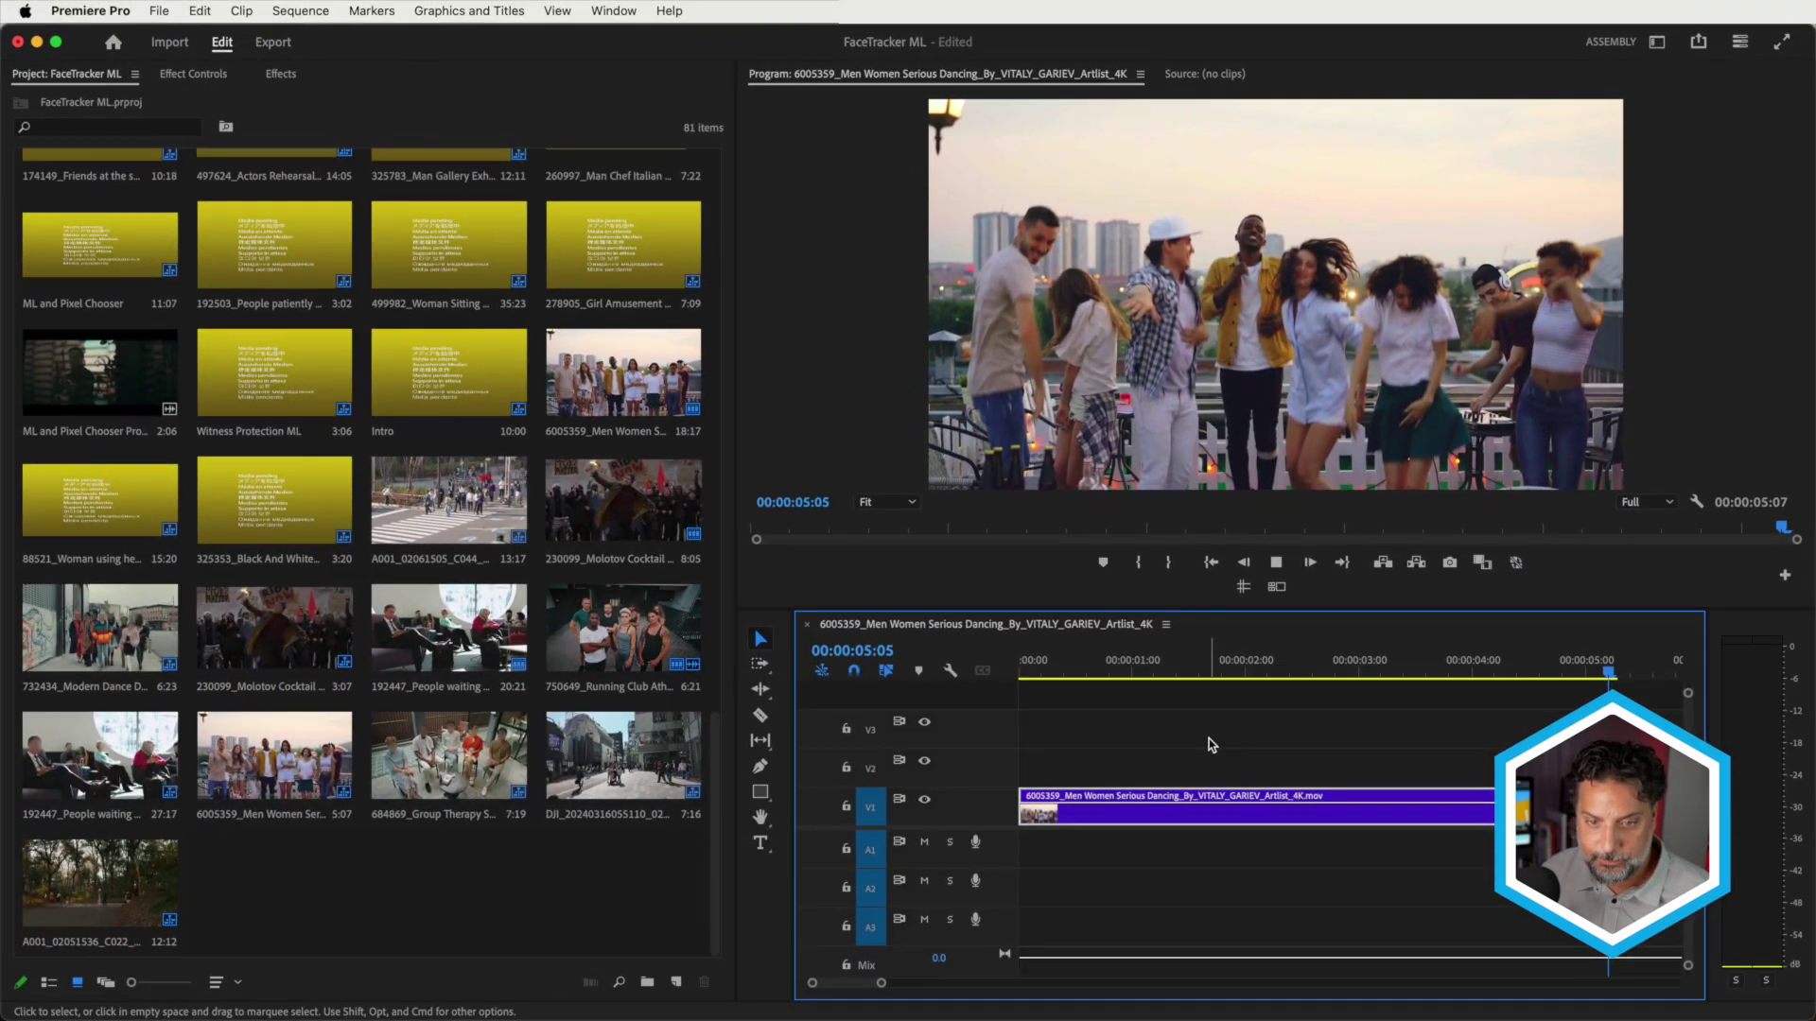
# - Stop playback at 00:00:02:09 and apply BCC+Witness Protection ML to the dancing clip
pyautogui.click(1286, 667)
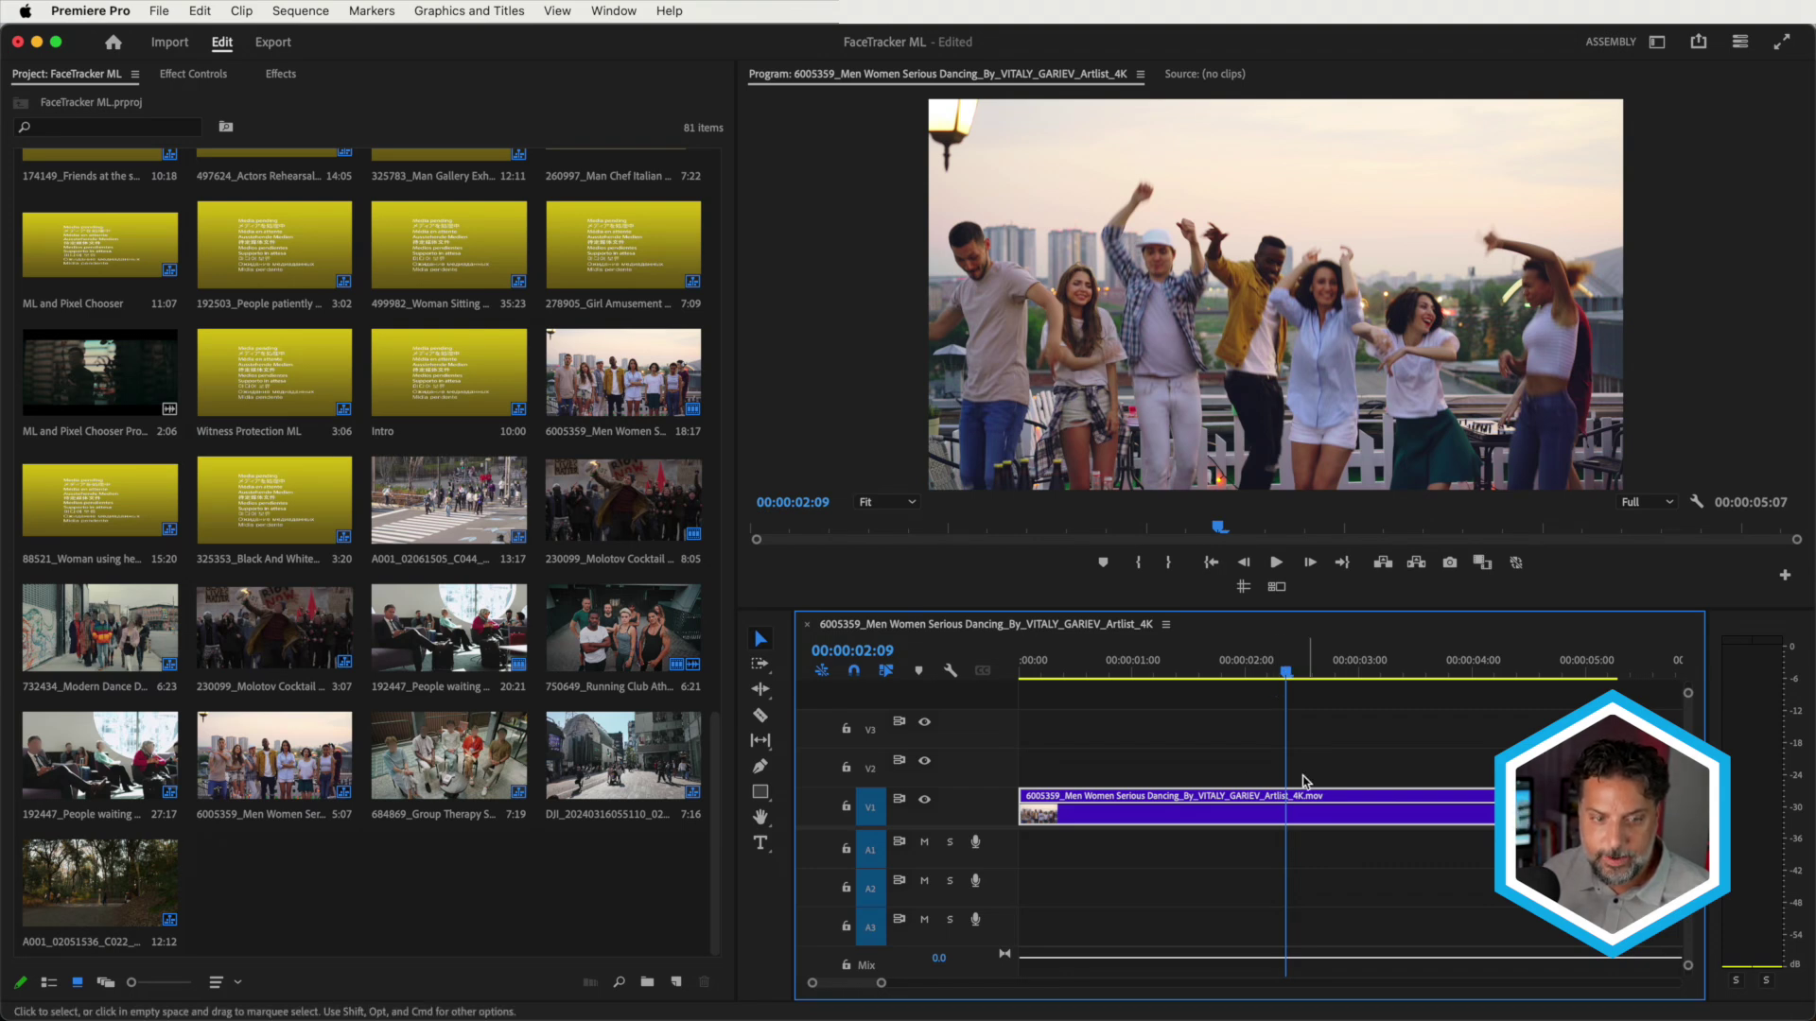
pyautogui.click(280, 73)
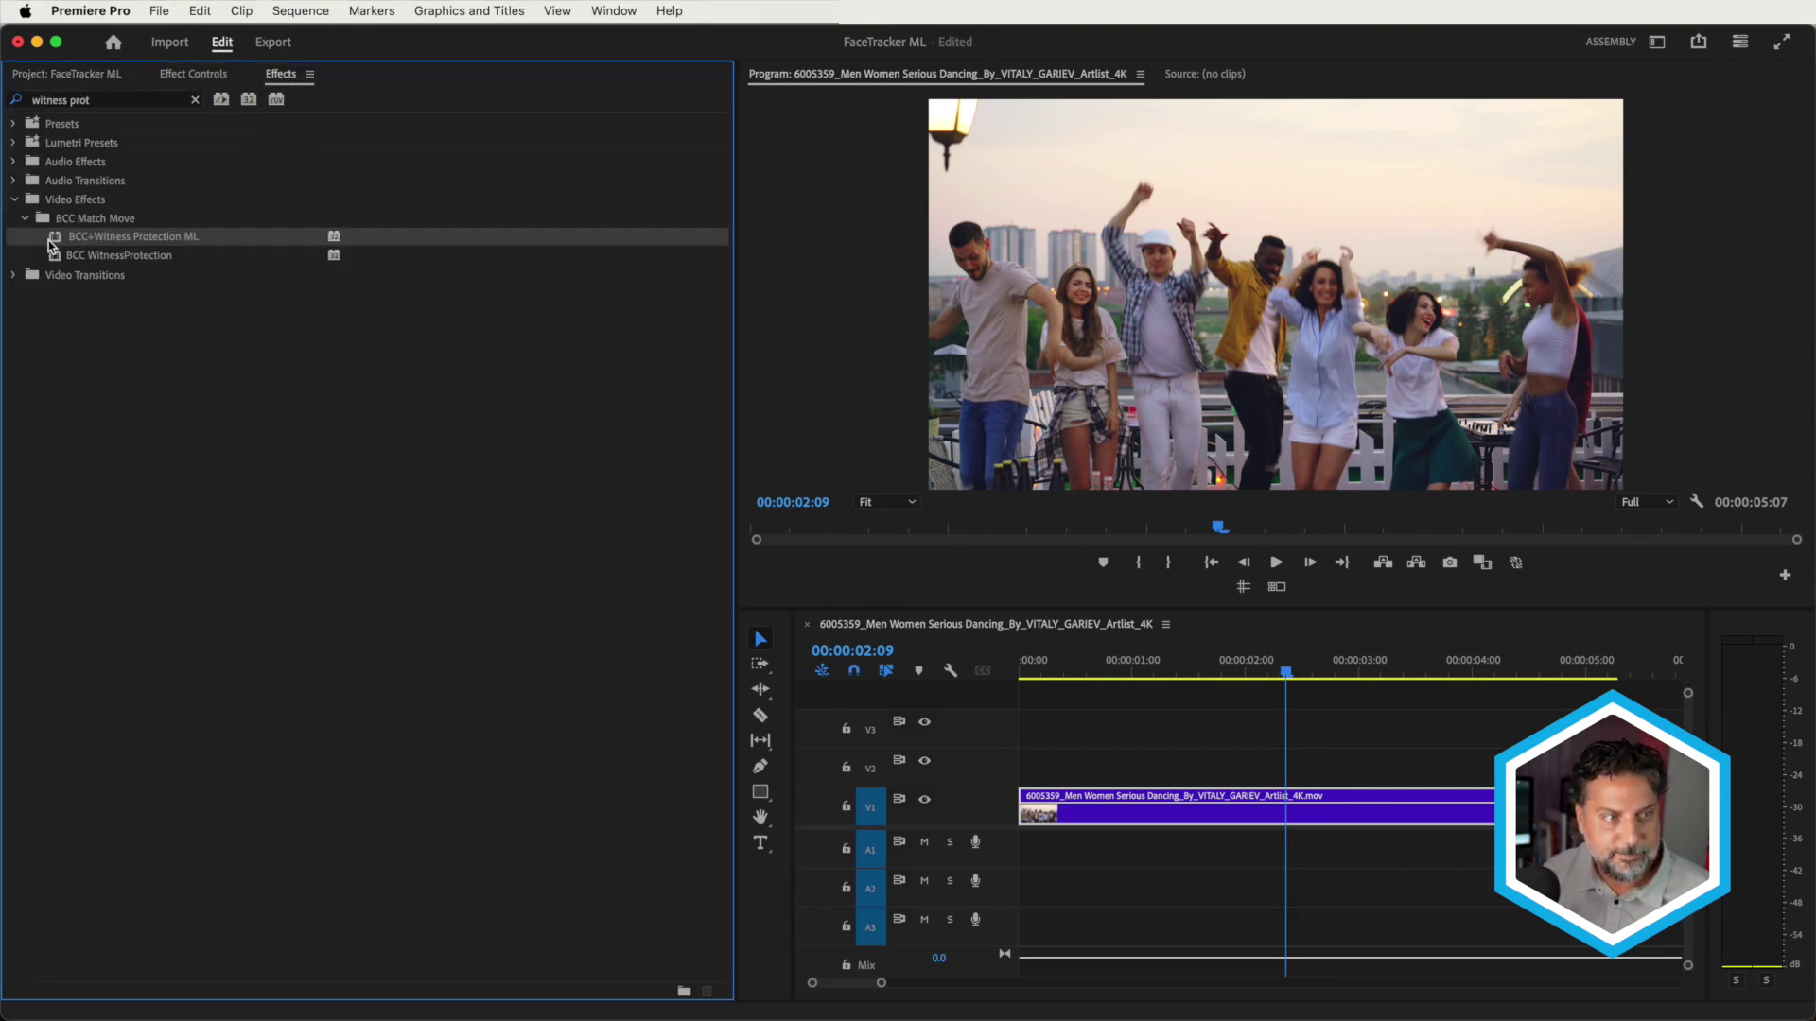
pyautogui.click(52, 241)
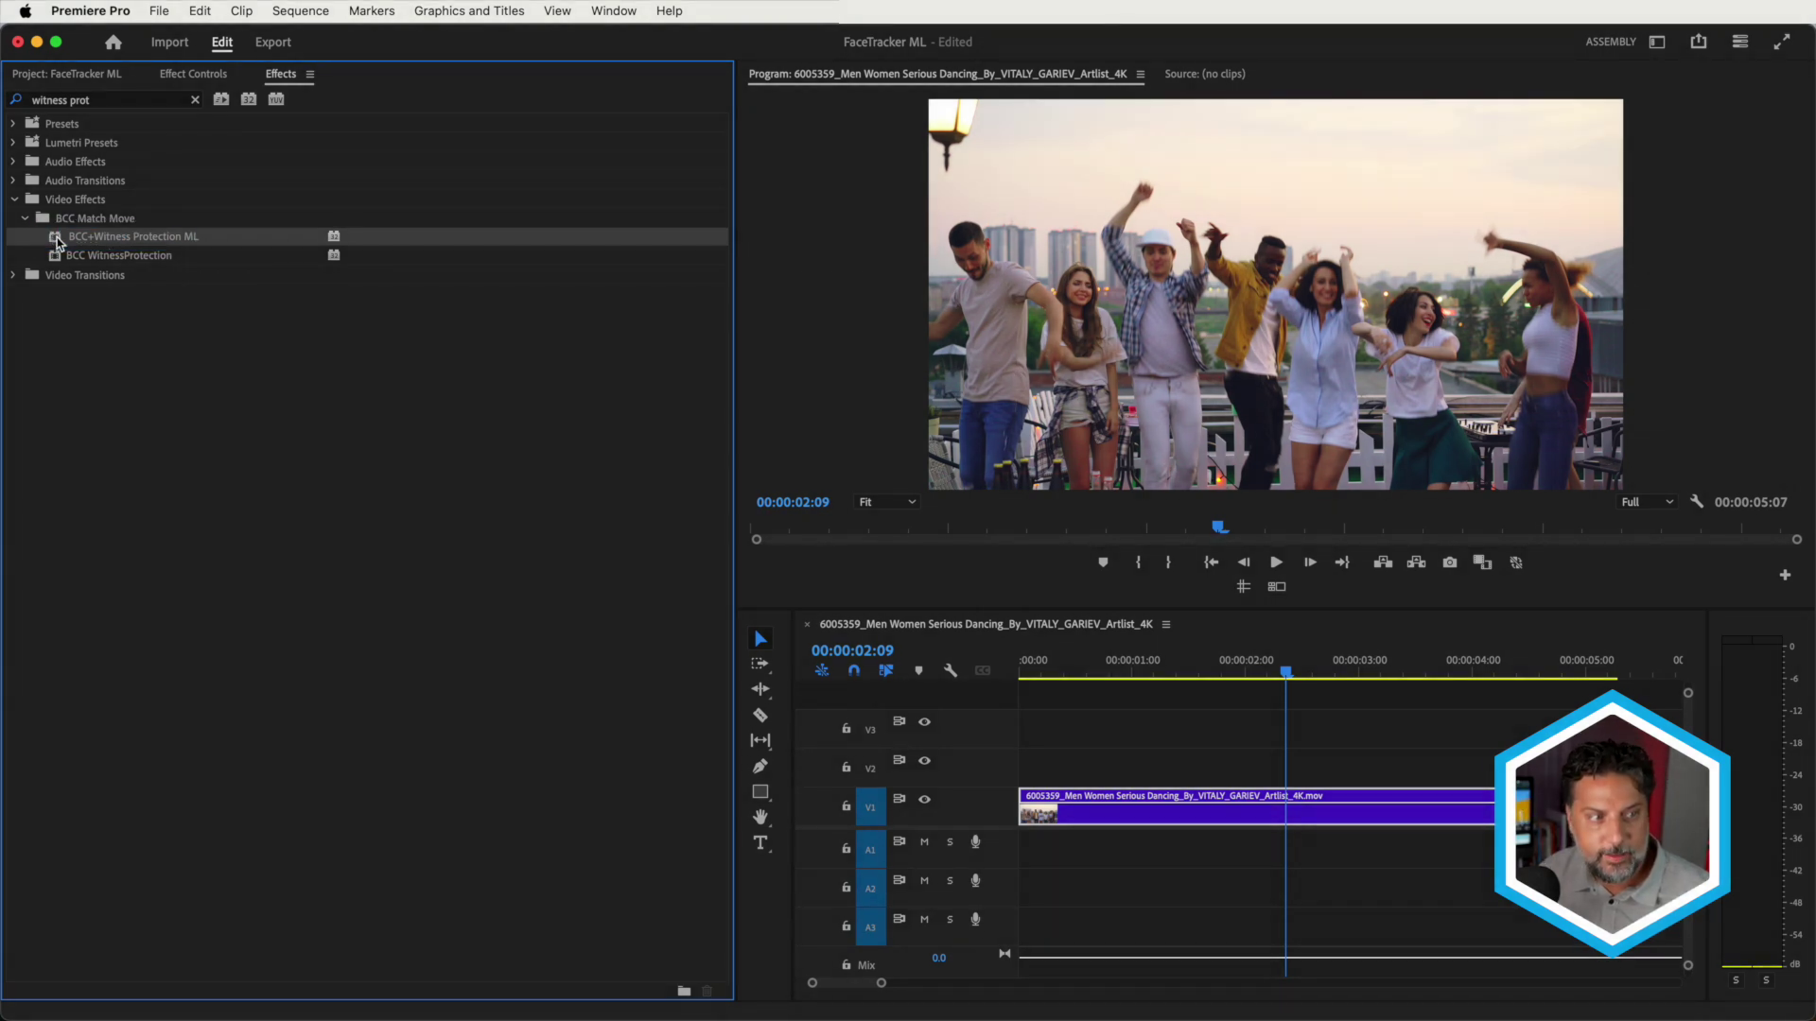
pyautogui.hotkey('shift', 'f')
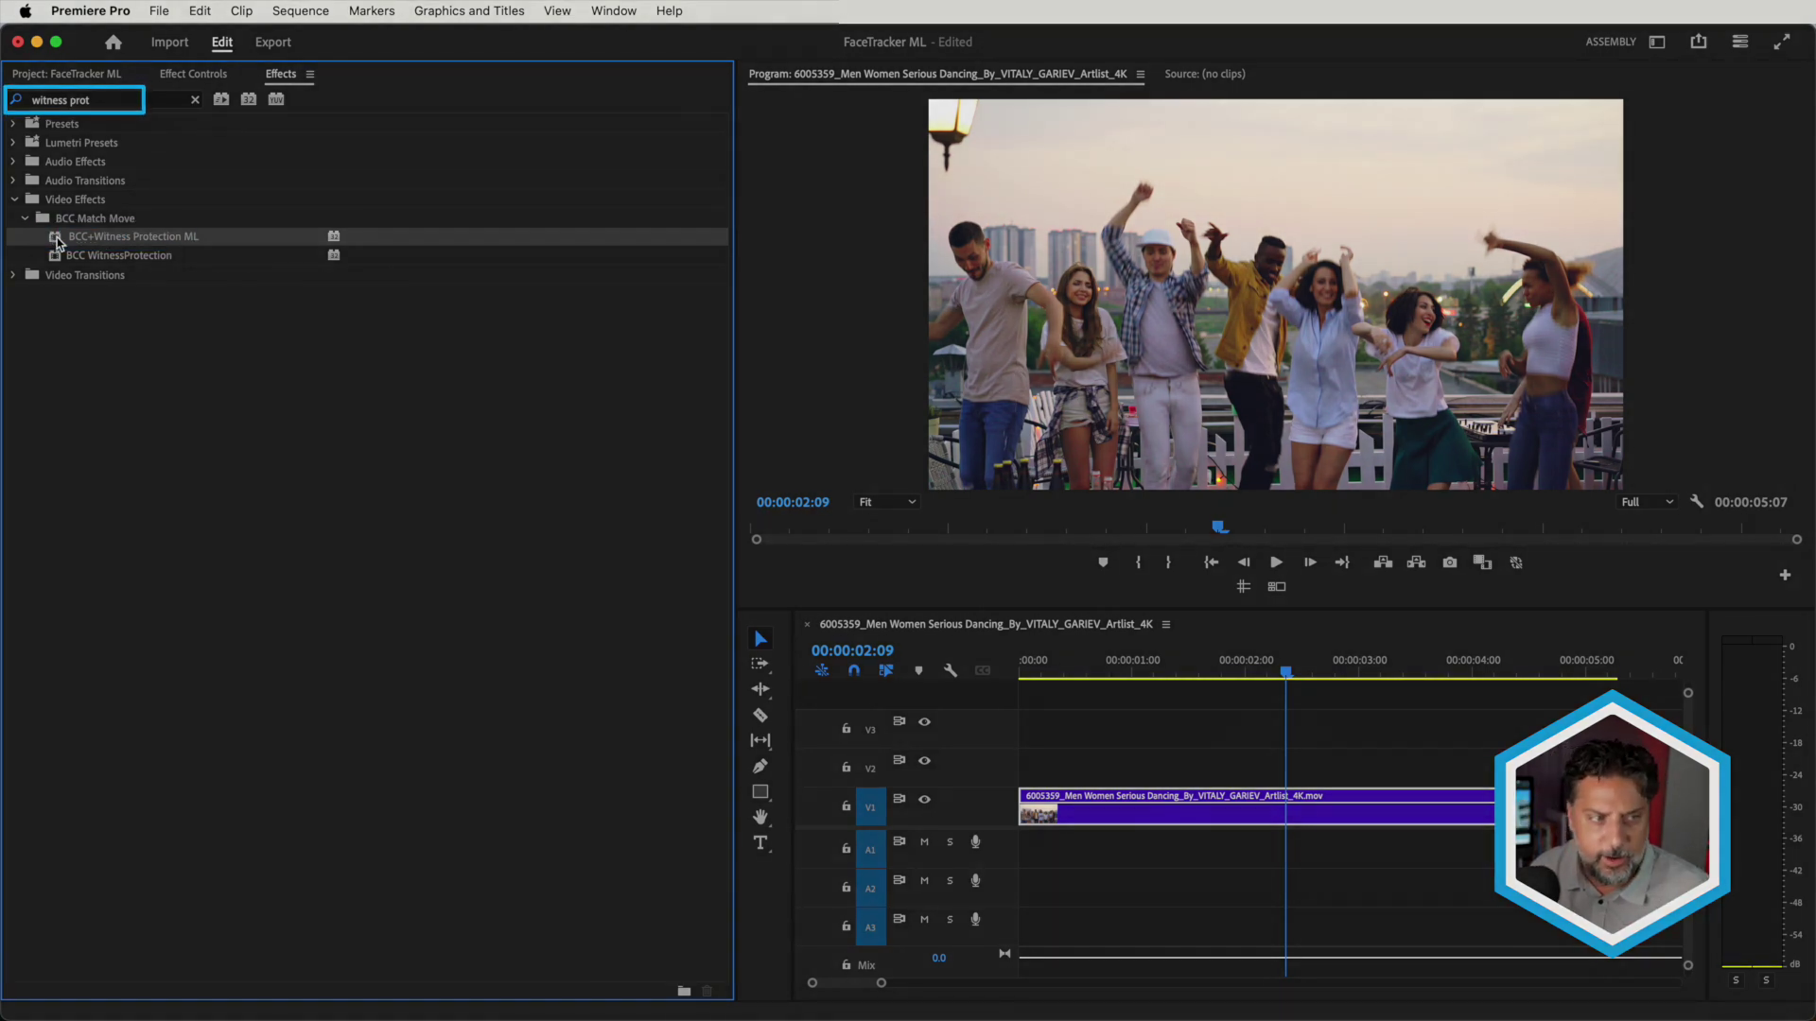
pyautogui.press('Escape')
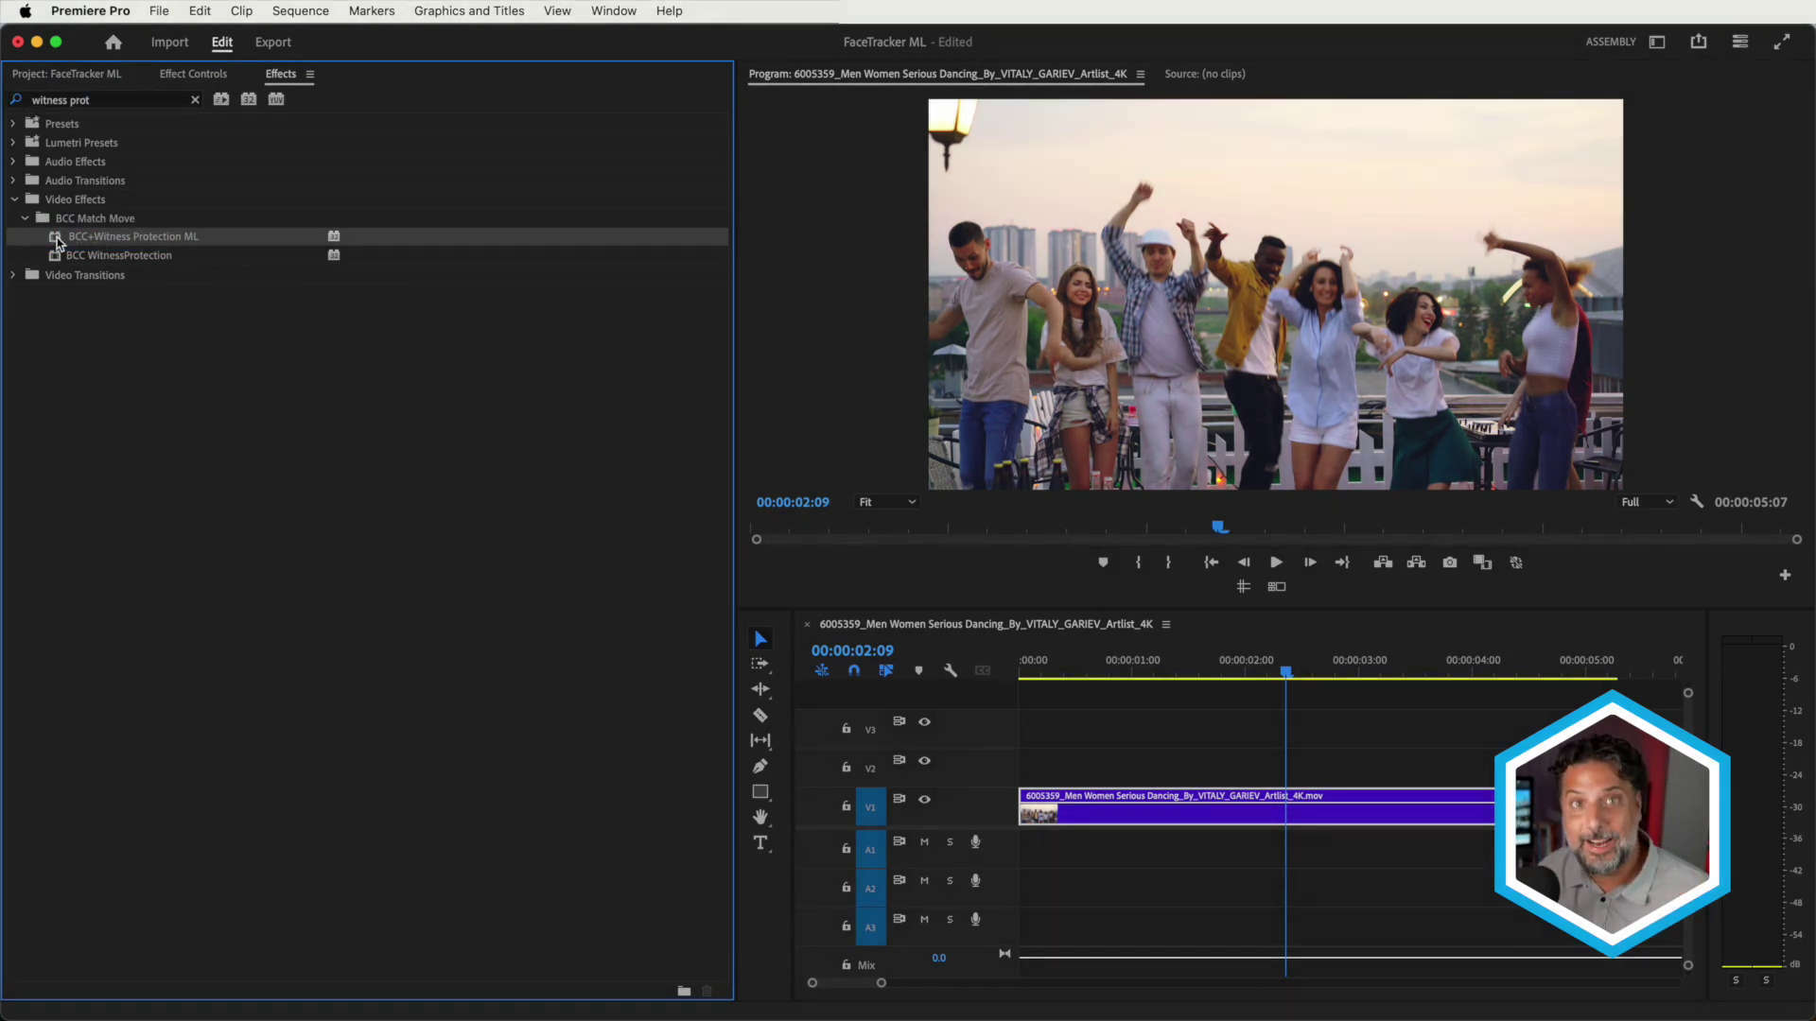
pyautogui.press('Up')
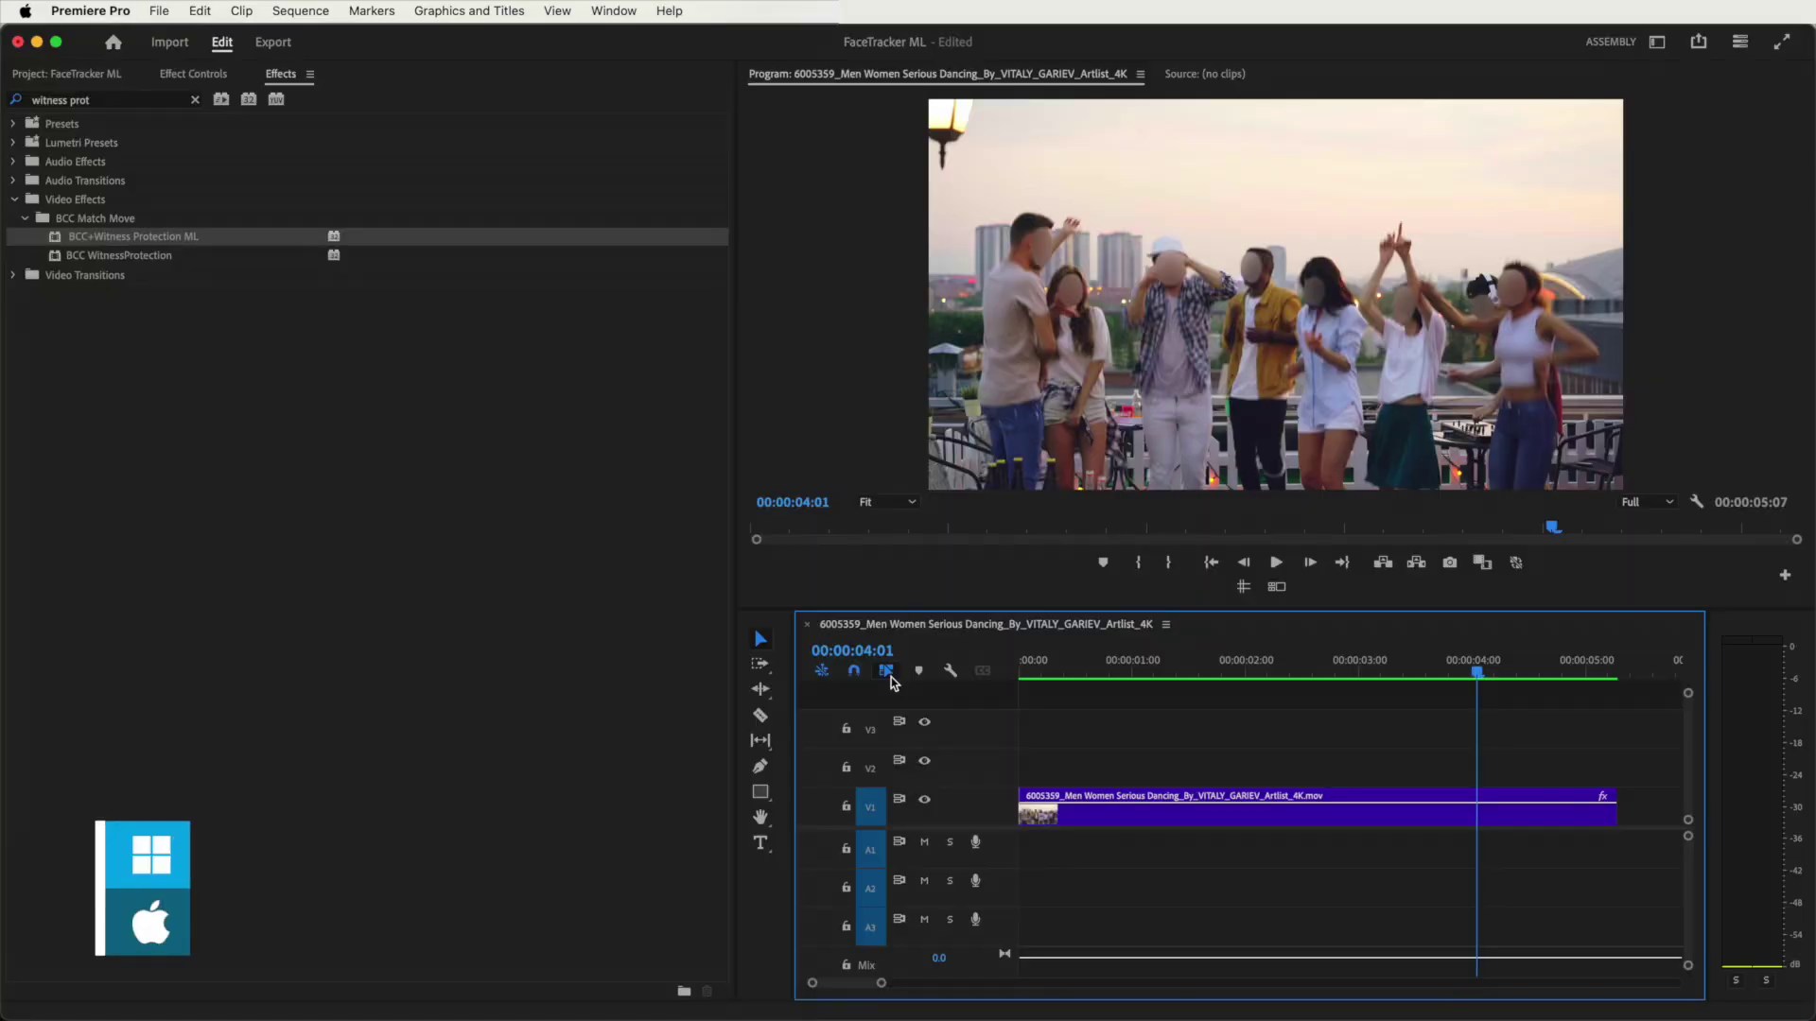
# - Switch the effect View to Face Detection Matte, then Face Detection Overlay, then back to Output
pyautogui.click(1141, 806)
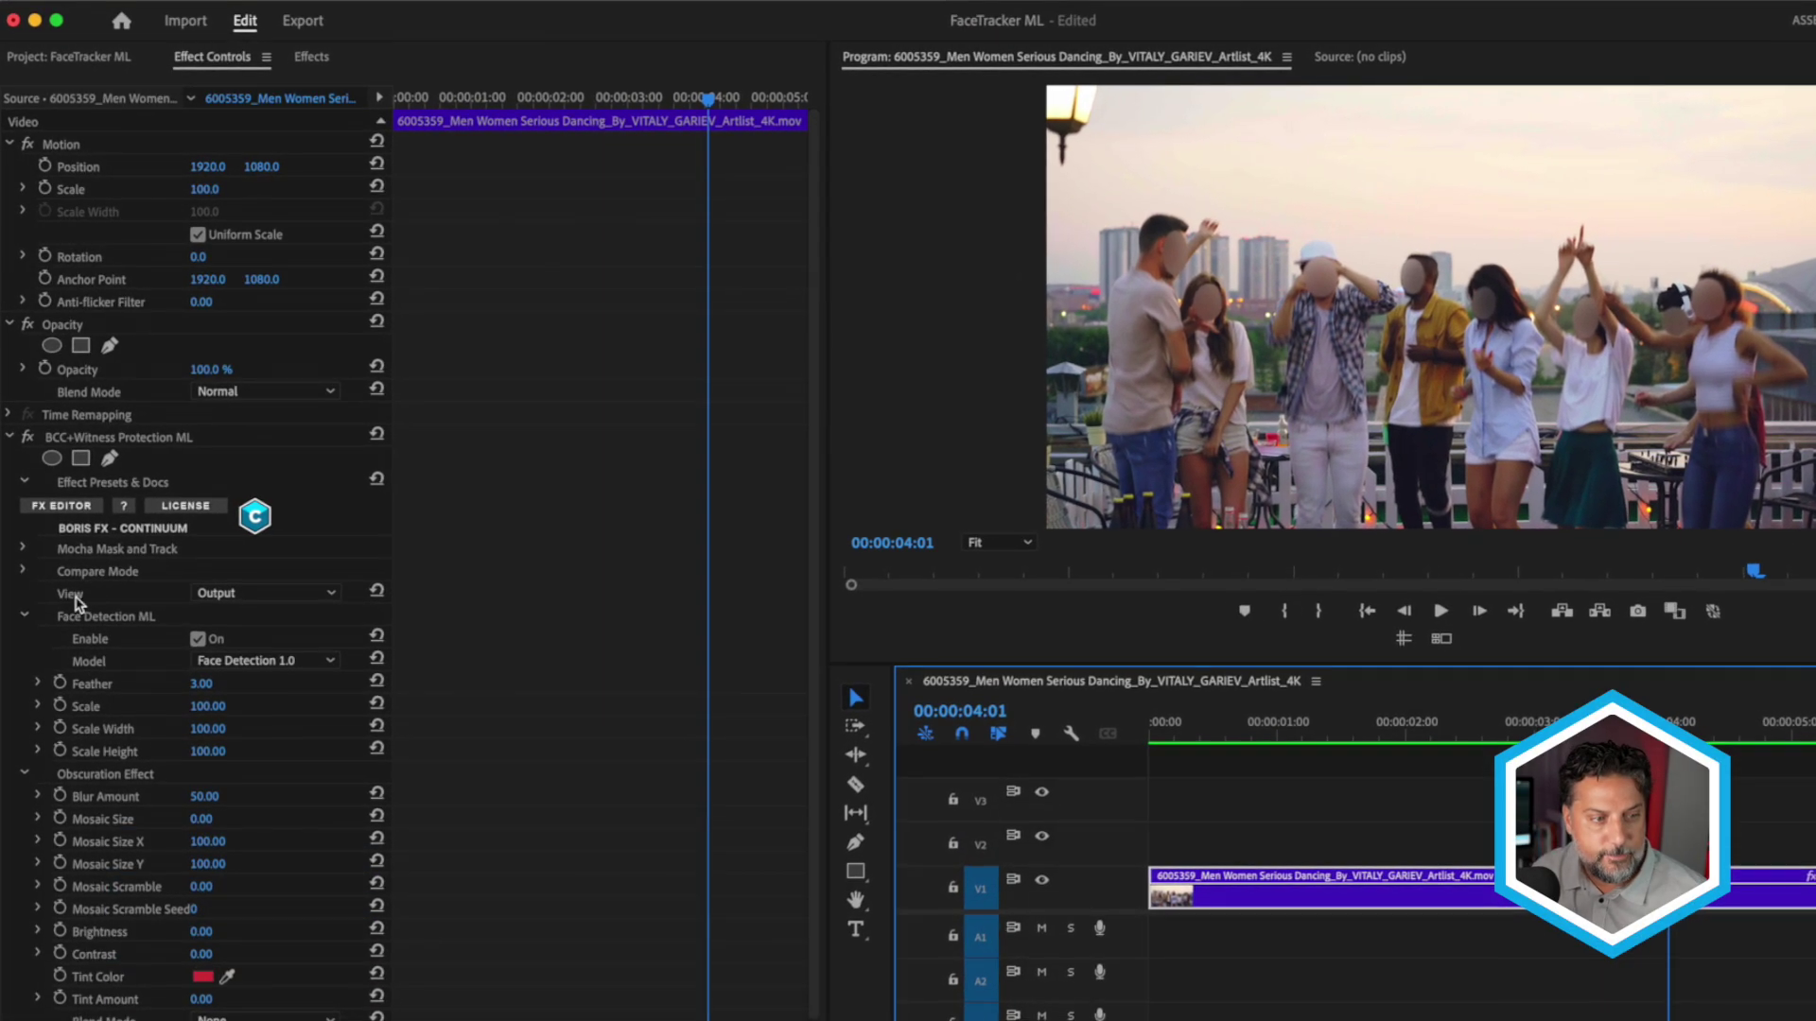
pyautogui.click(274, 594)
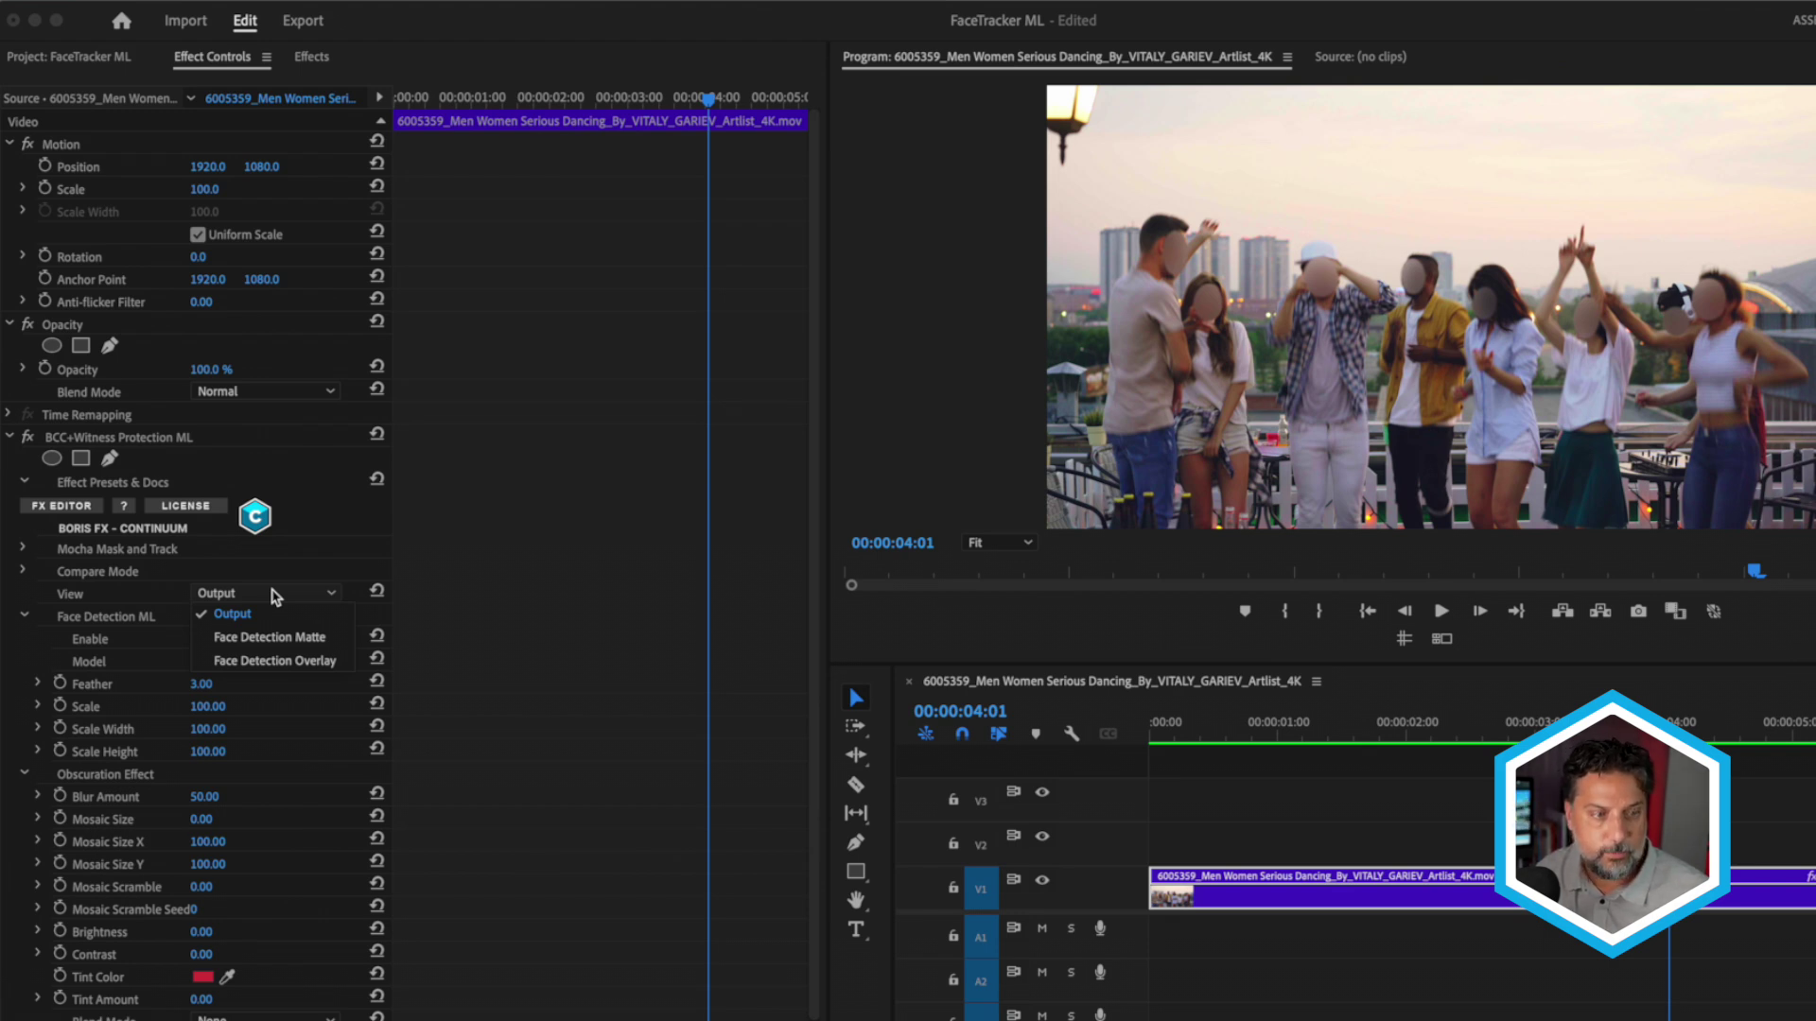
pyautogui.click(269, 638)
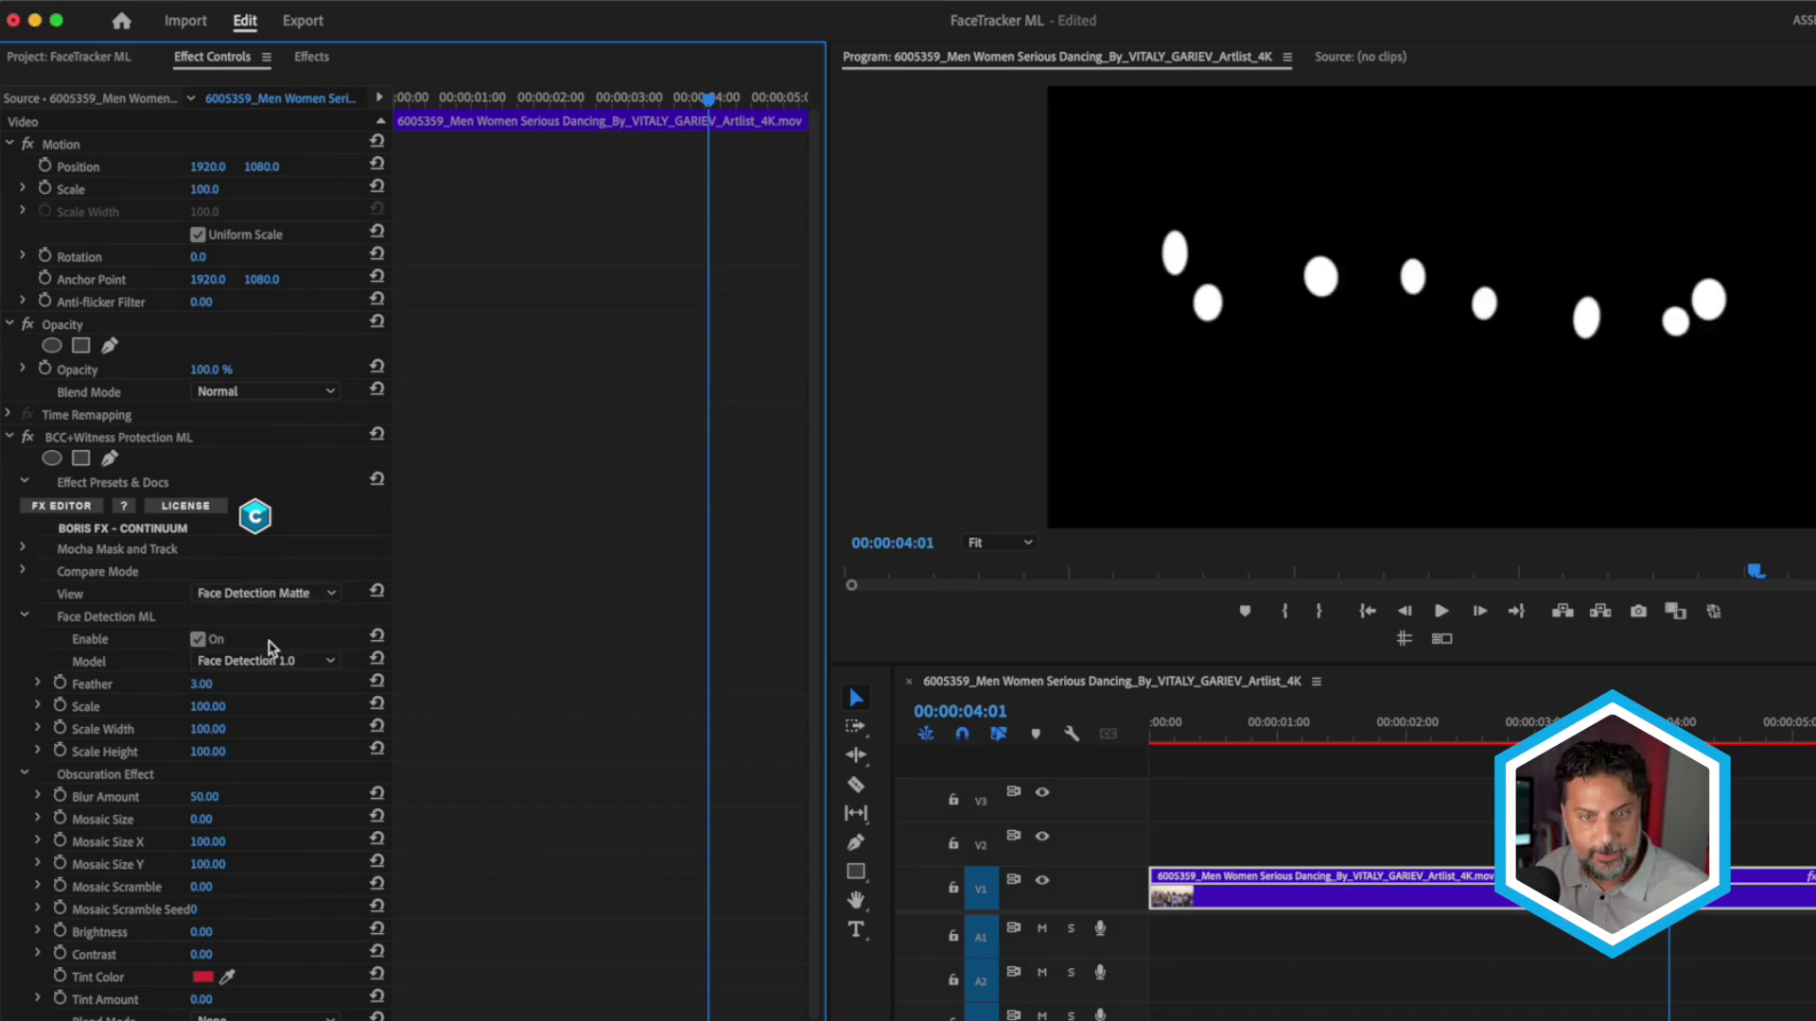
pyautogui.click(298, 594)
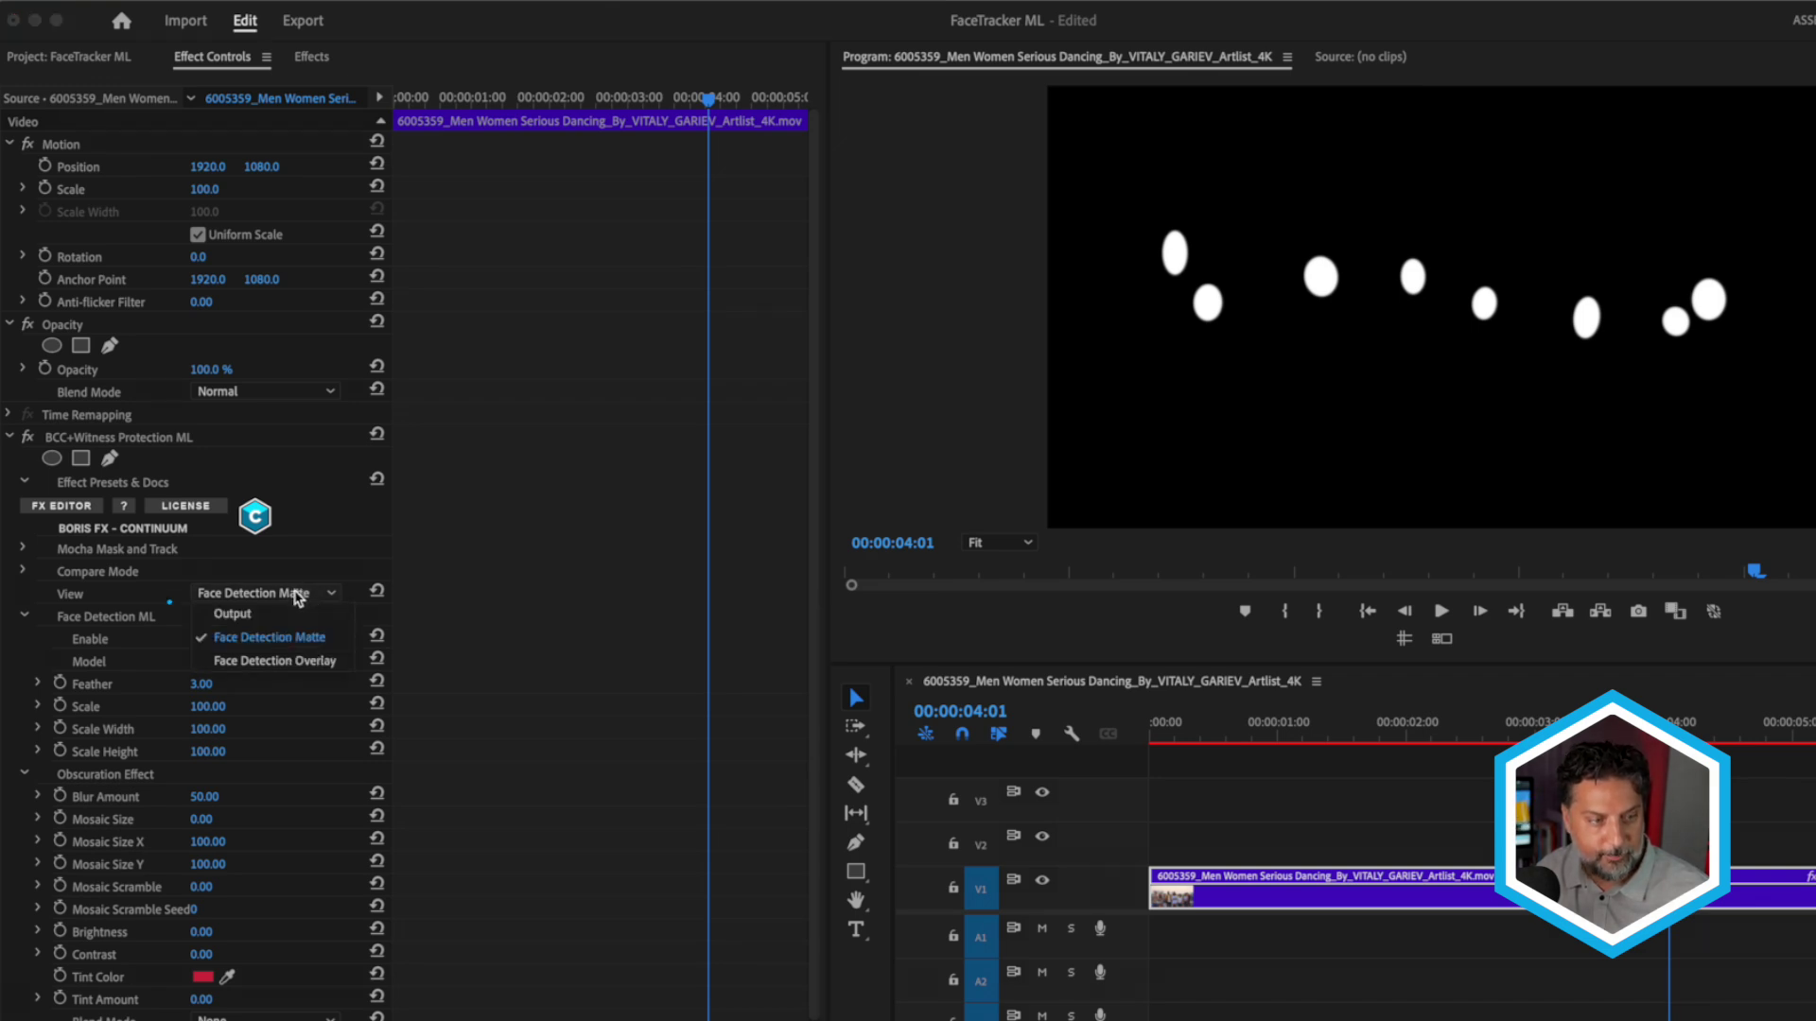
pyautogui.click(295, 662)
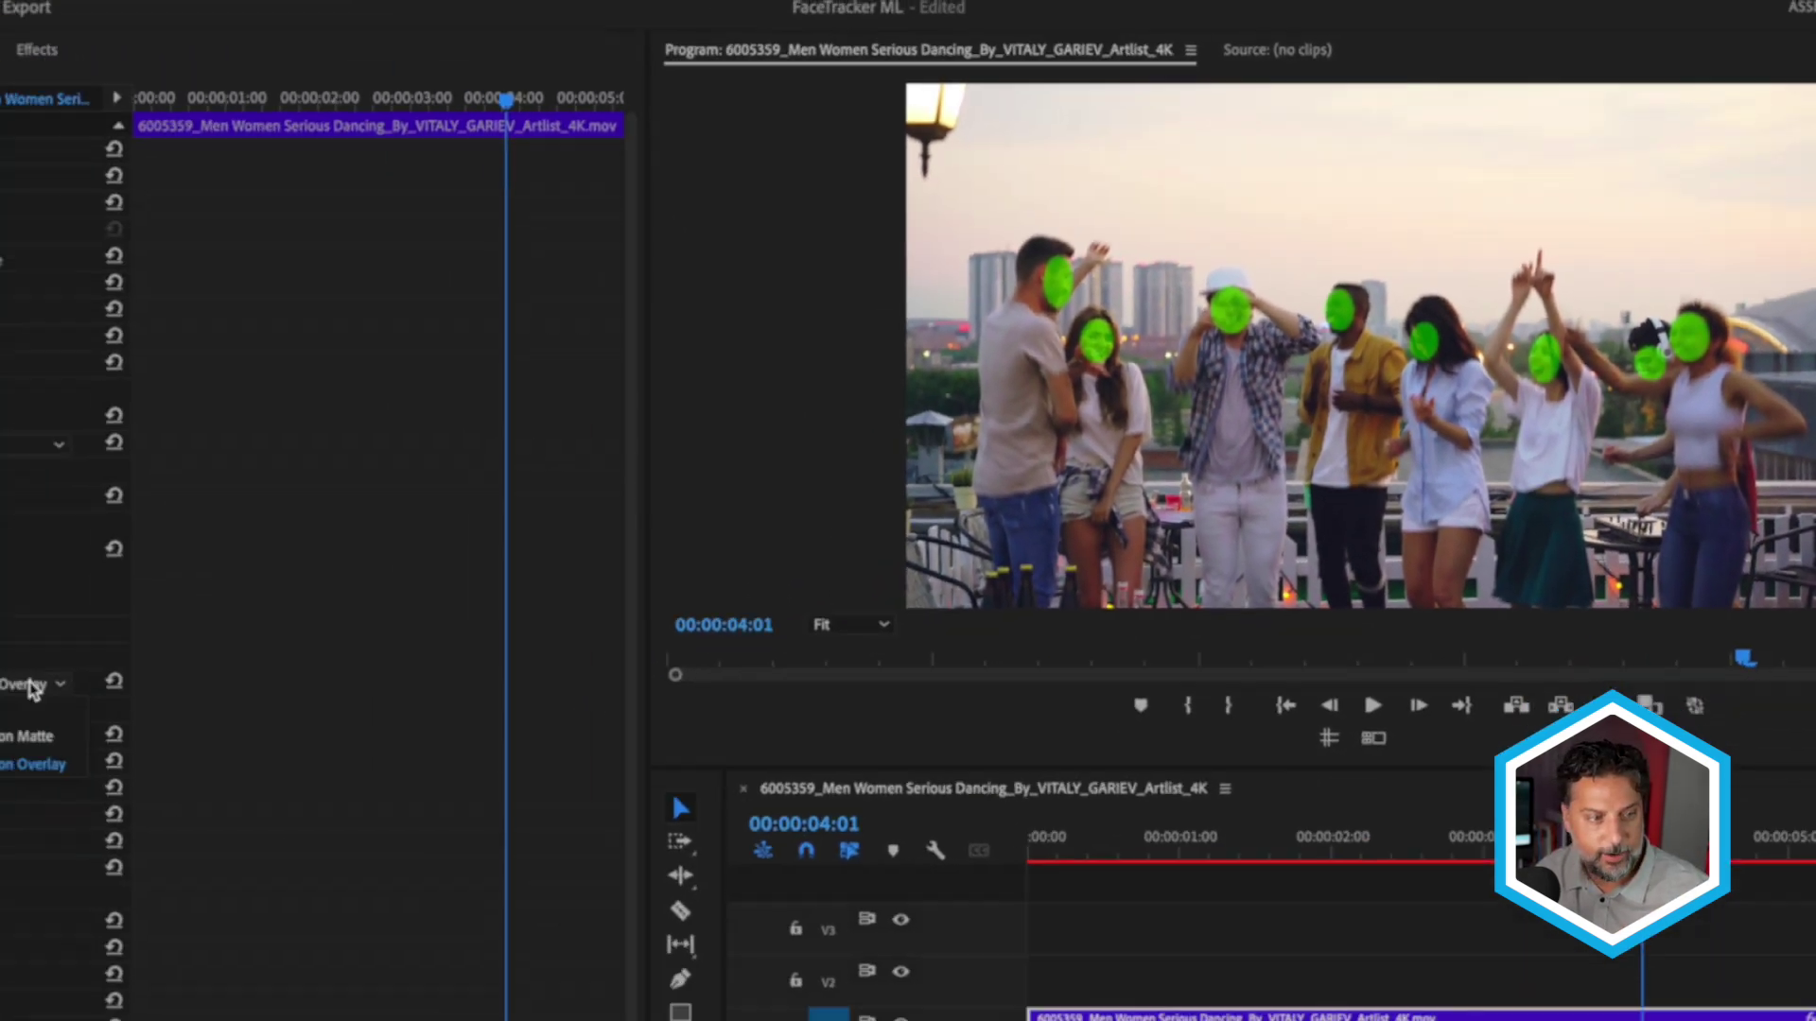
pyautogui.click(264, 593)
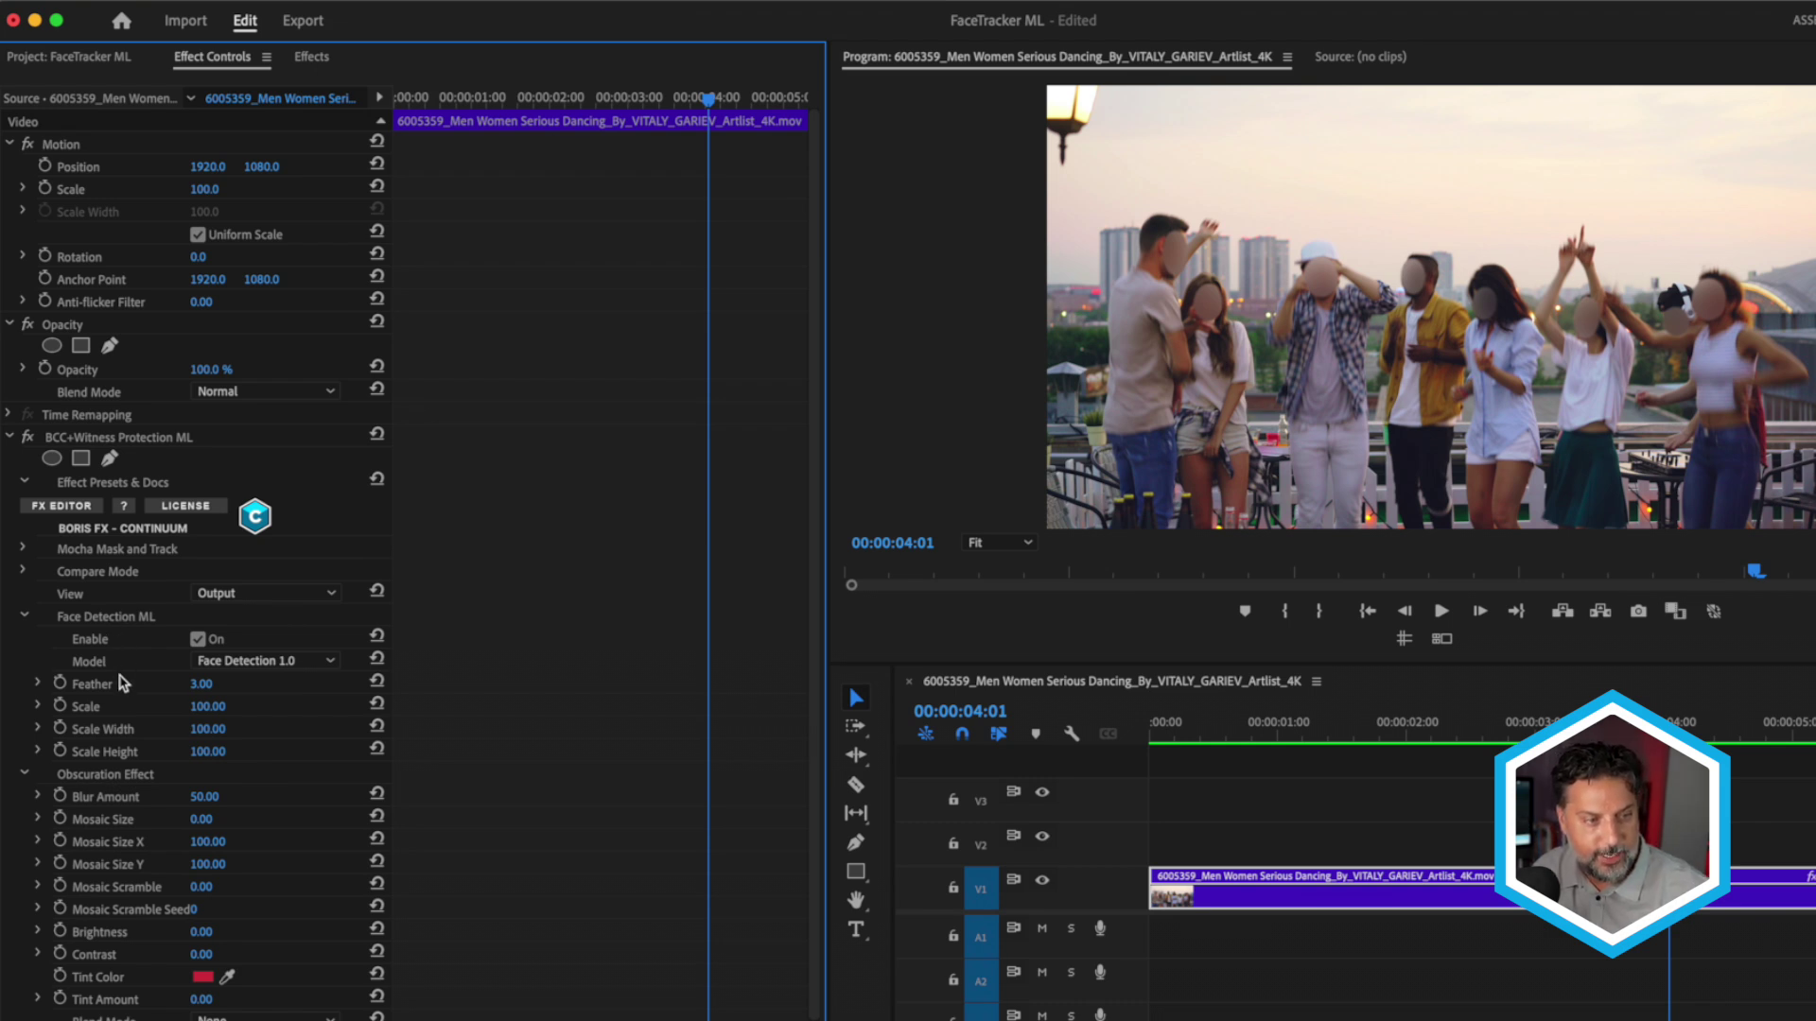
# - Toggle Face Detection off and on, then set face Feather to 10 and Scale to 115
pyautogui.click(197, 640)
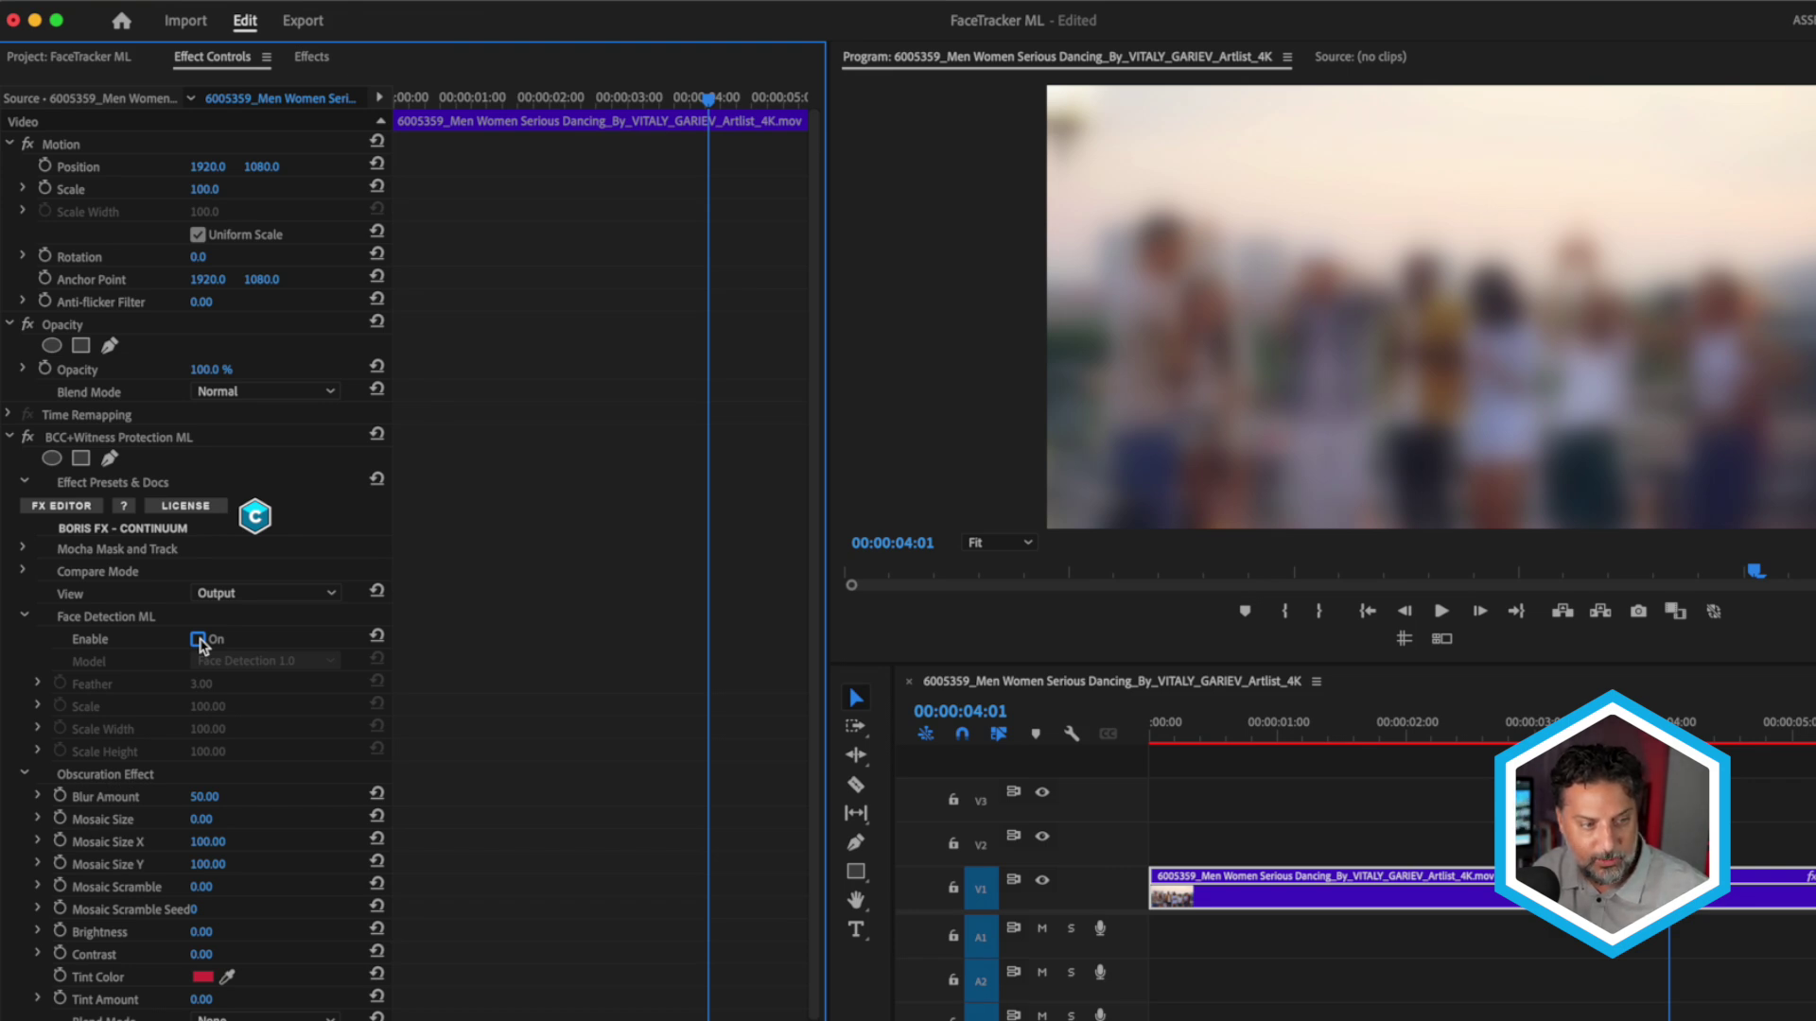
pyautogui.click(198, 640)
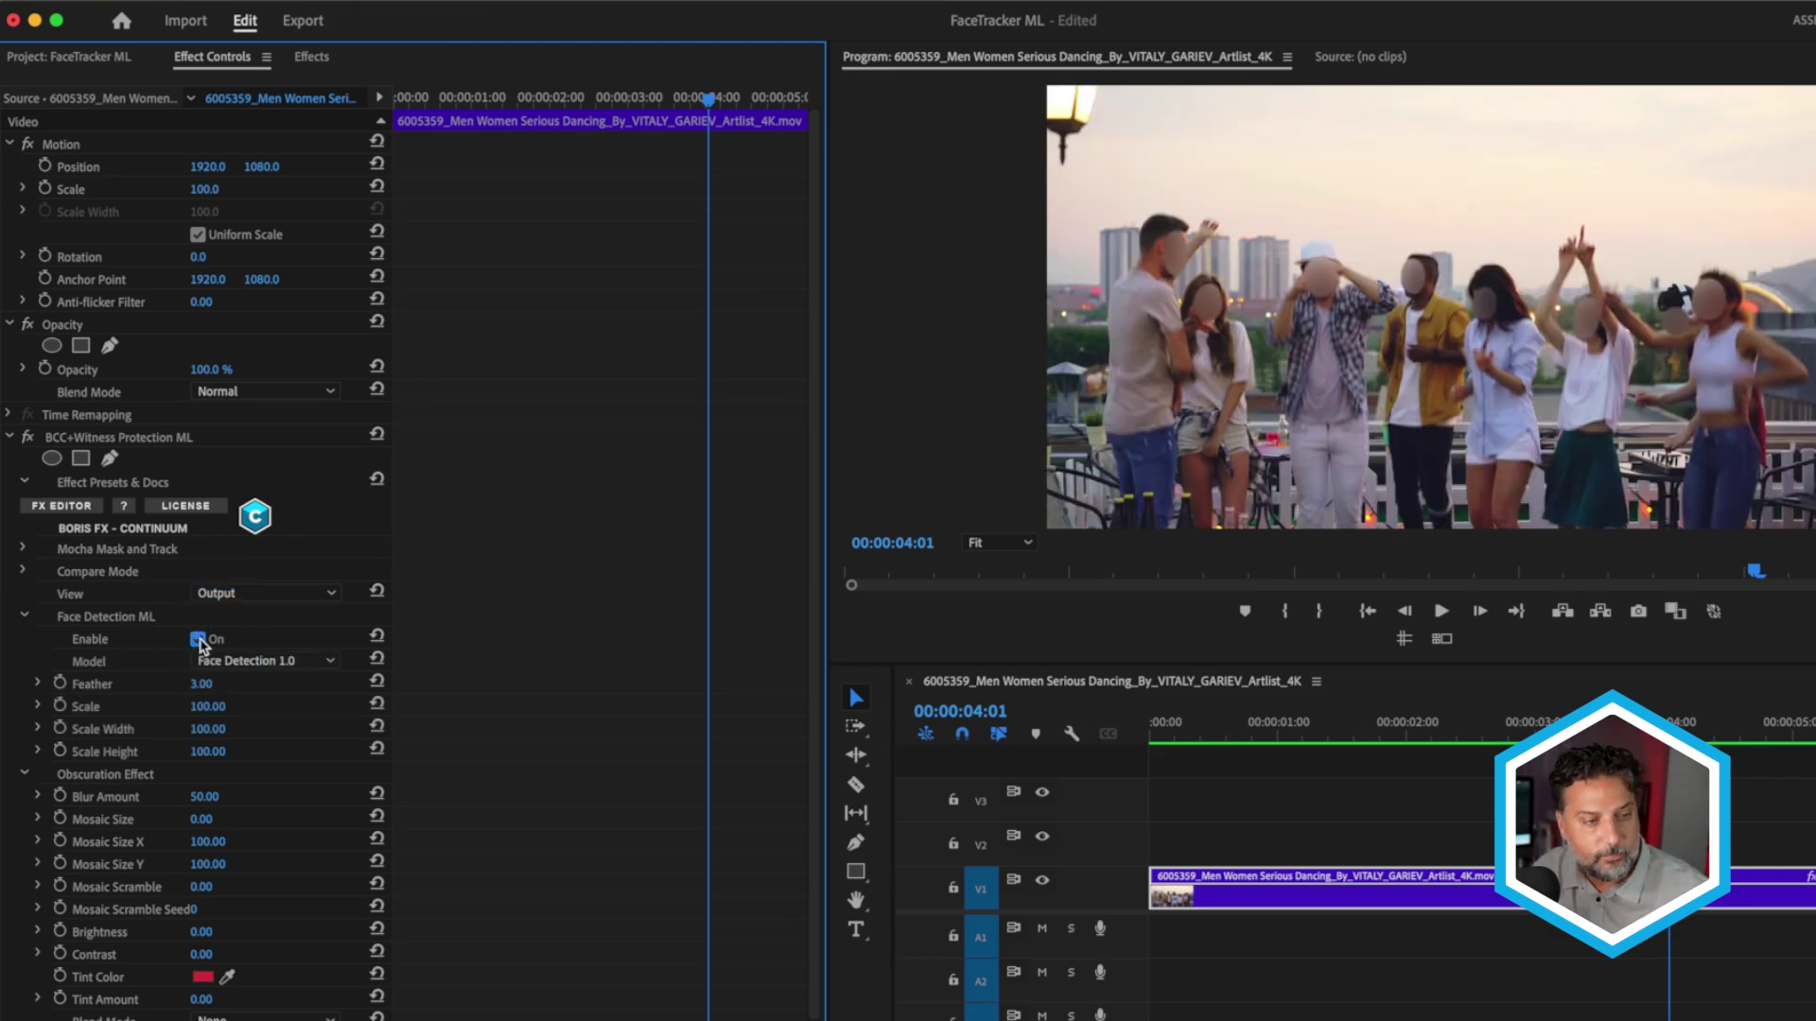
pyautogui.click(199, 684)
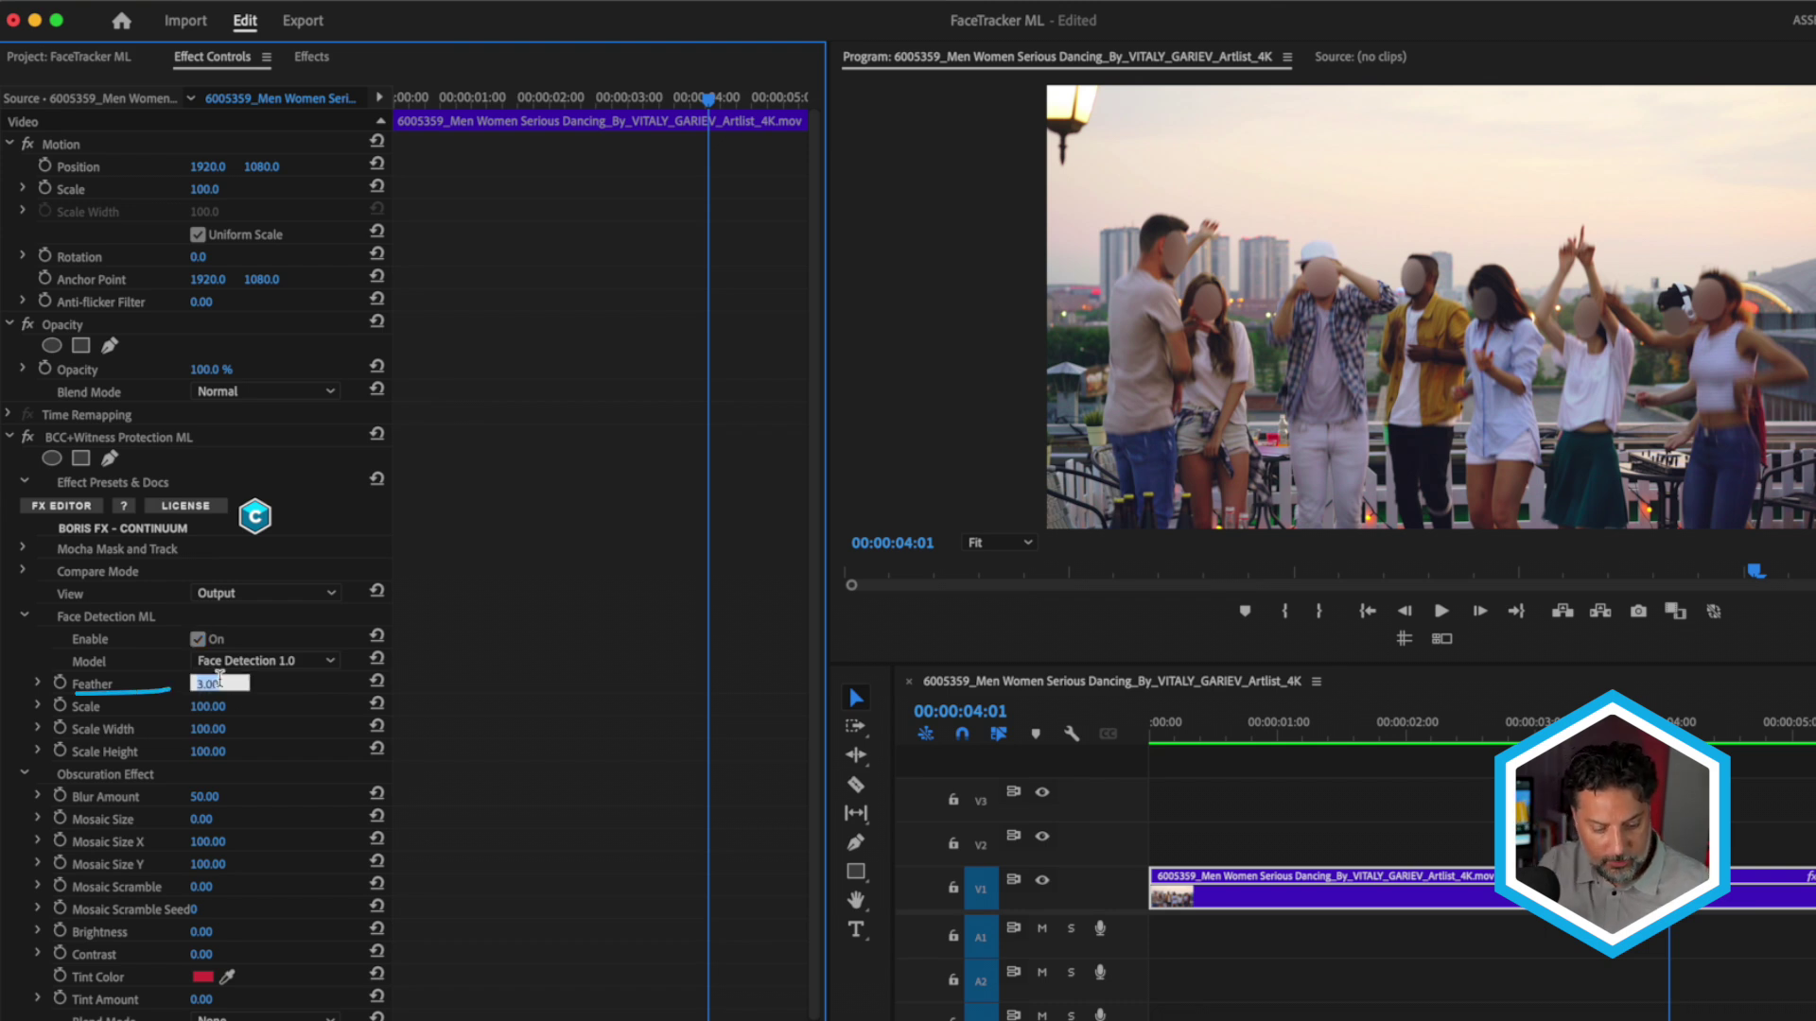
pyautogui.write('0')
pyautogui.press('Return')
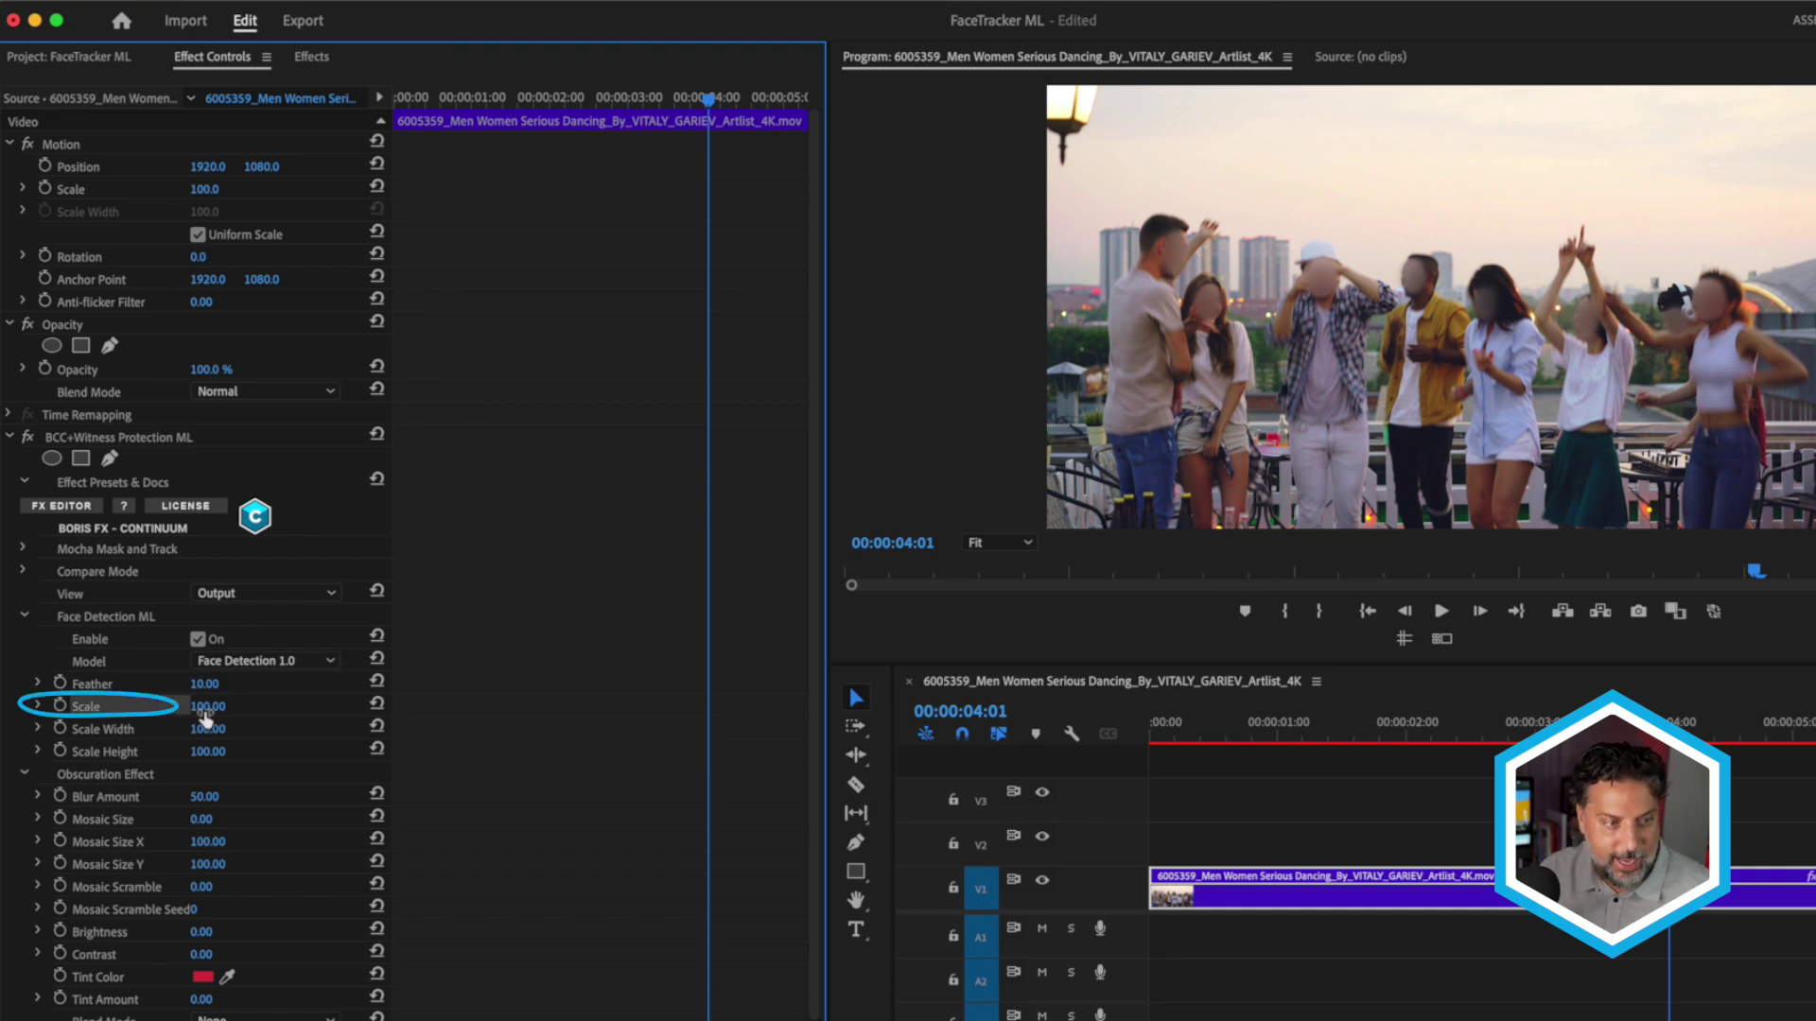
pyautogui.click(219, 705)
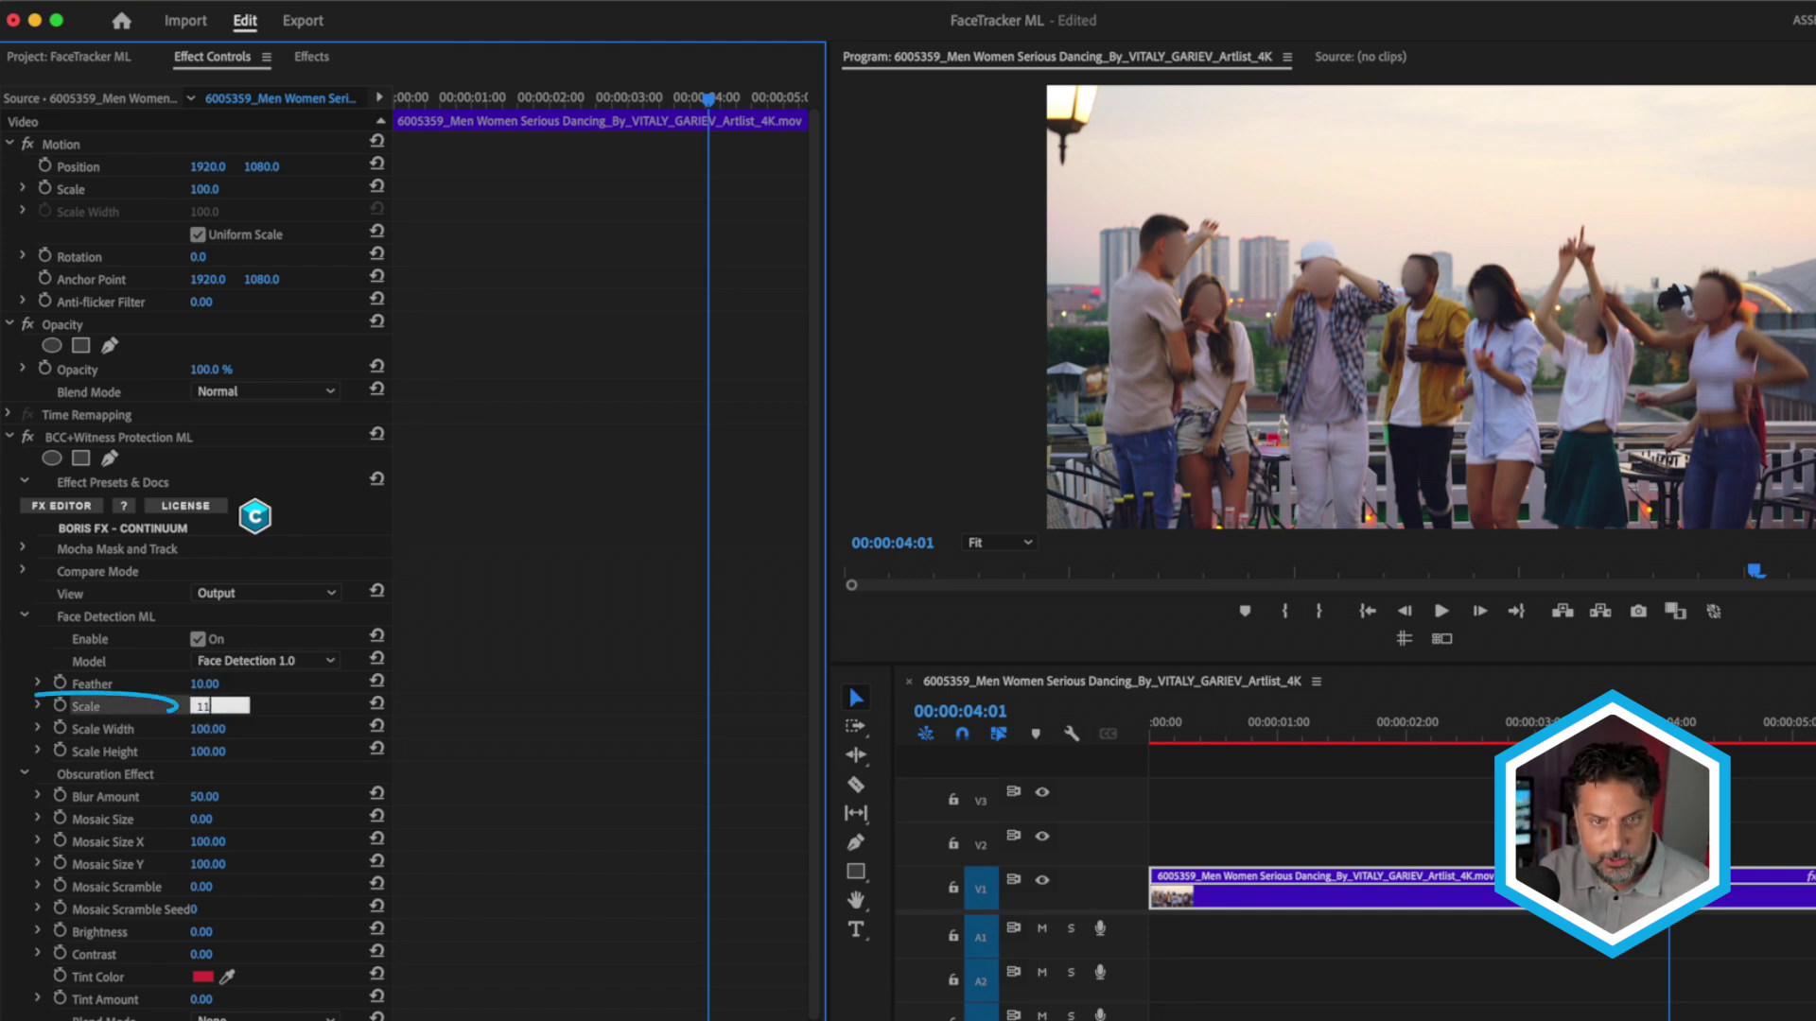
pyautogui.write('5')
pyautogui.press('Return')
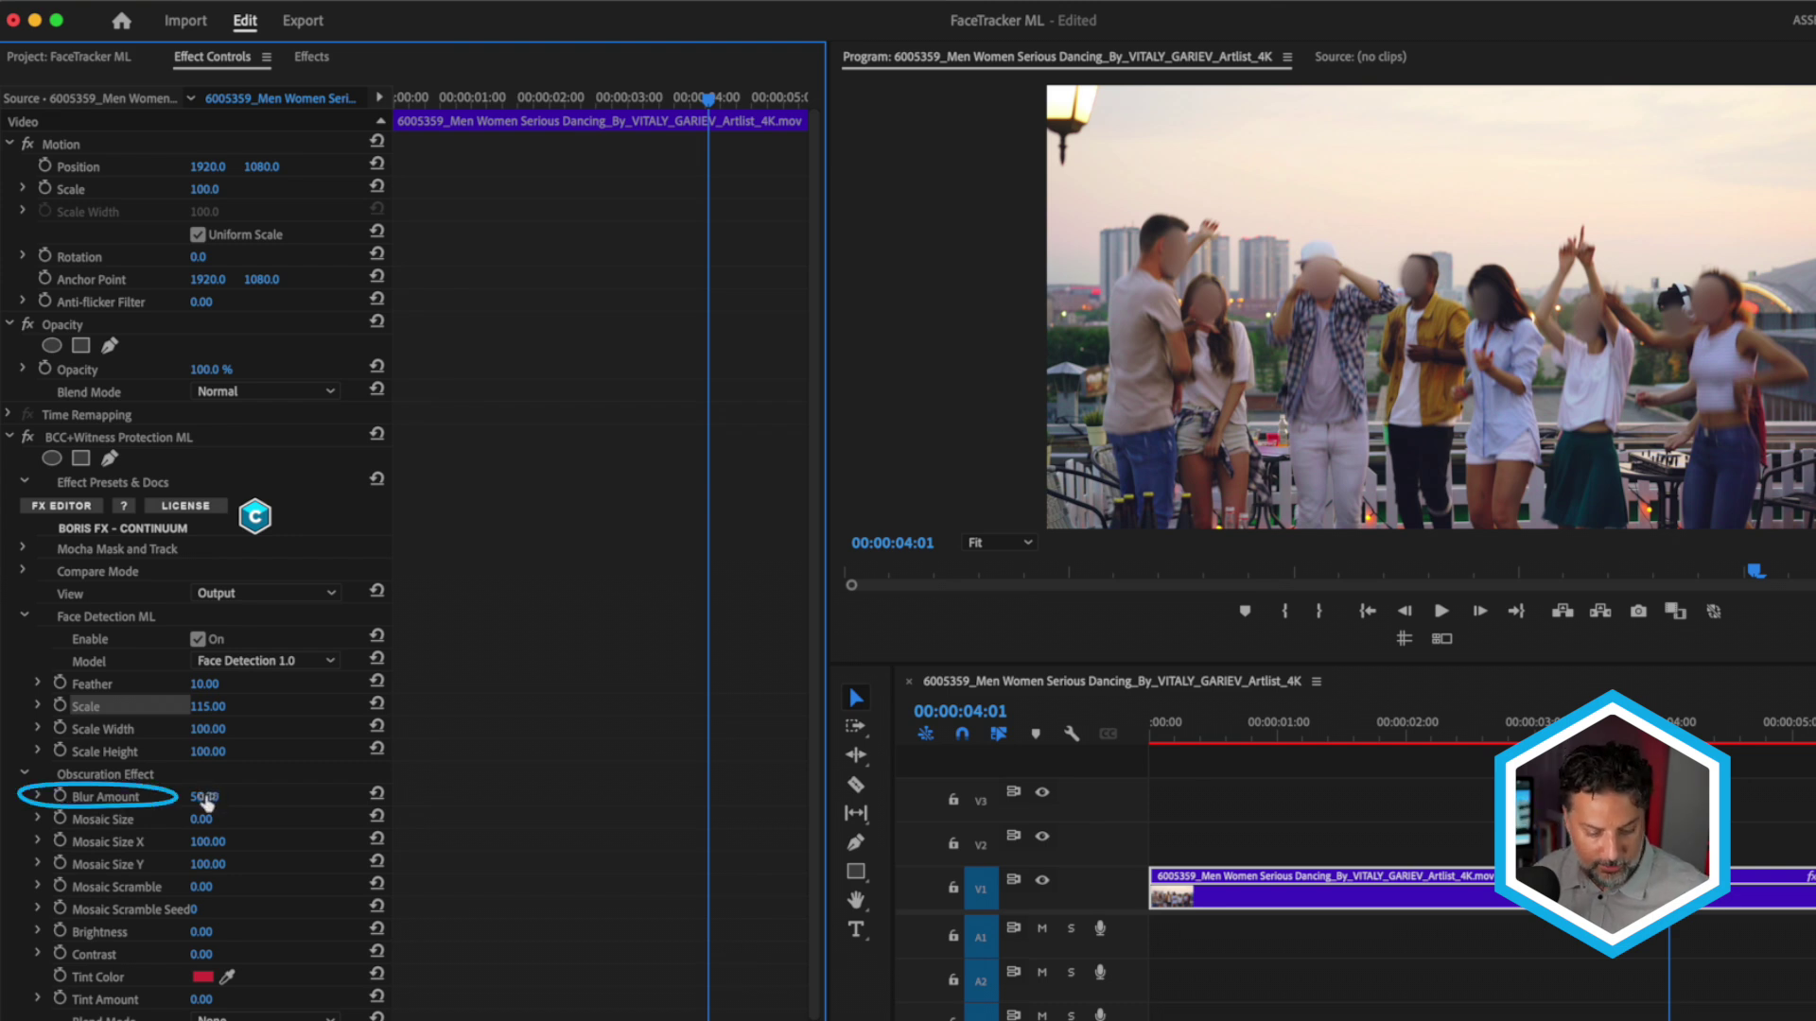
# - Set Blur Amount 0, Mosaic Size 51, Mosaic Scramble 54 and Tint Amount 100
pyautogui.click(203, 797)
pyautogui.write('0')
pyautogui.press('Return')
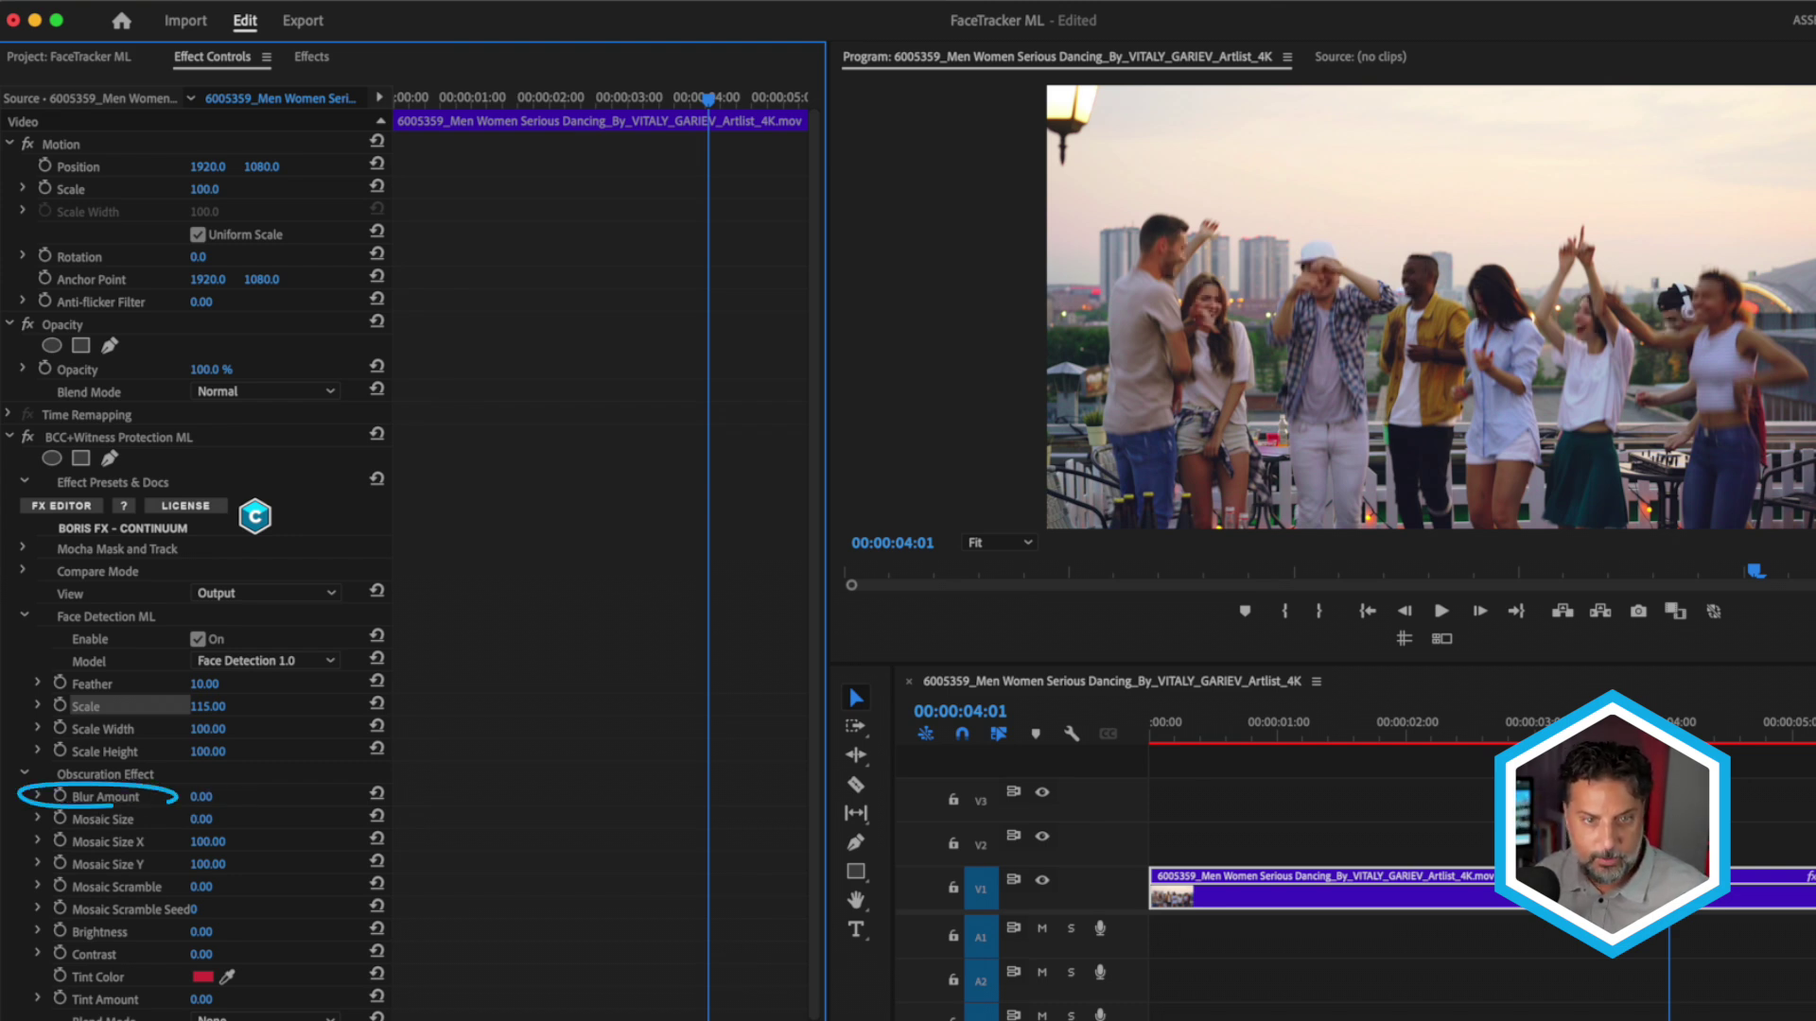
pyautogui.moveTo(200, 820); pyautogui.dragTo(212, 820)
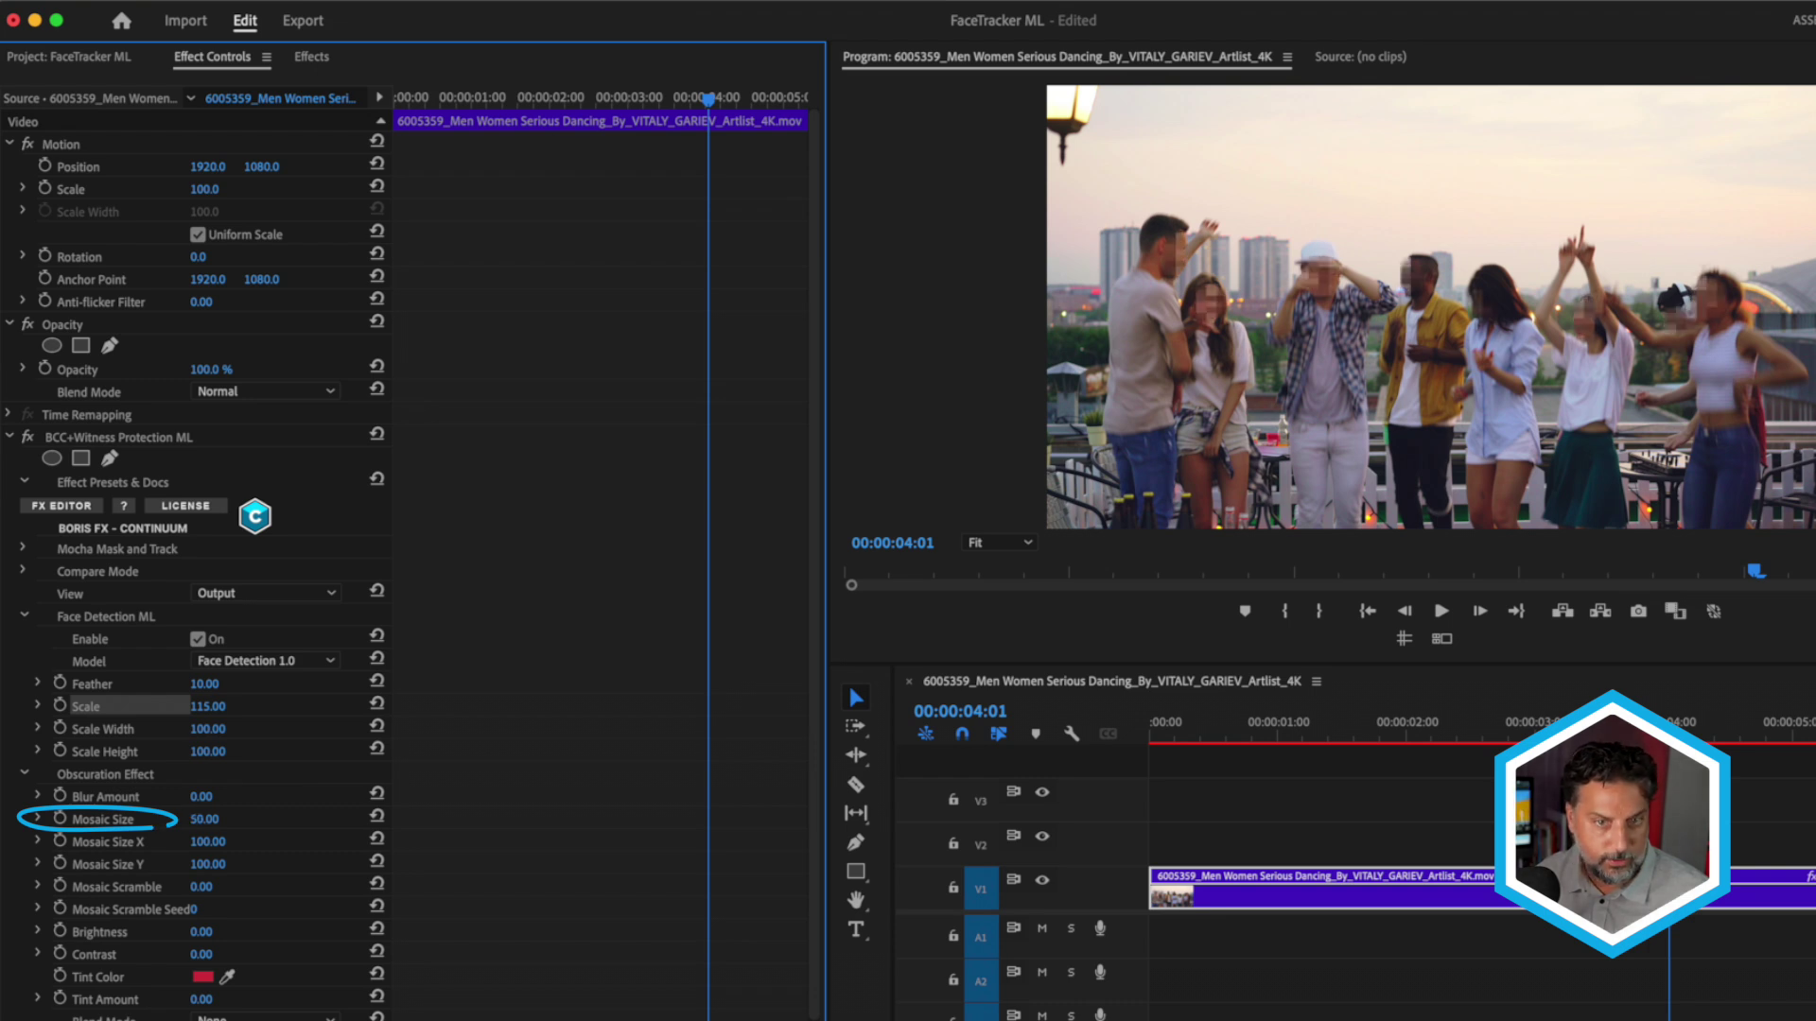
pyautogui.moveTo(212, 820); pyautogui.dragTo(219, 821)
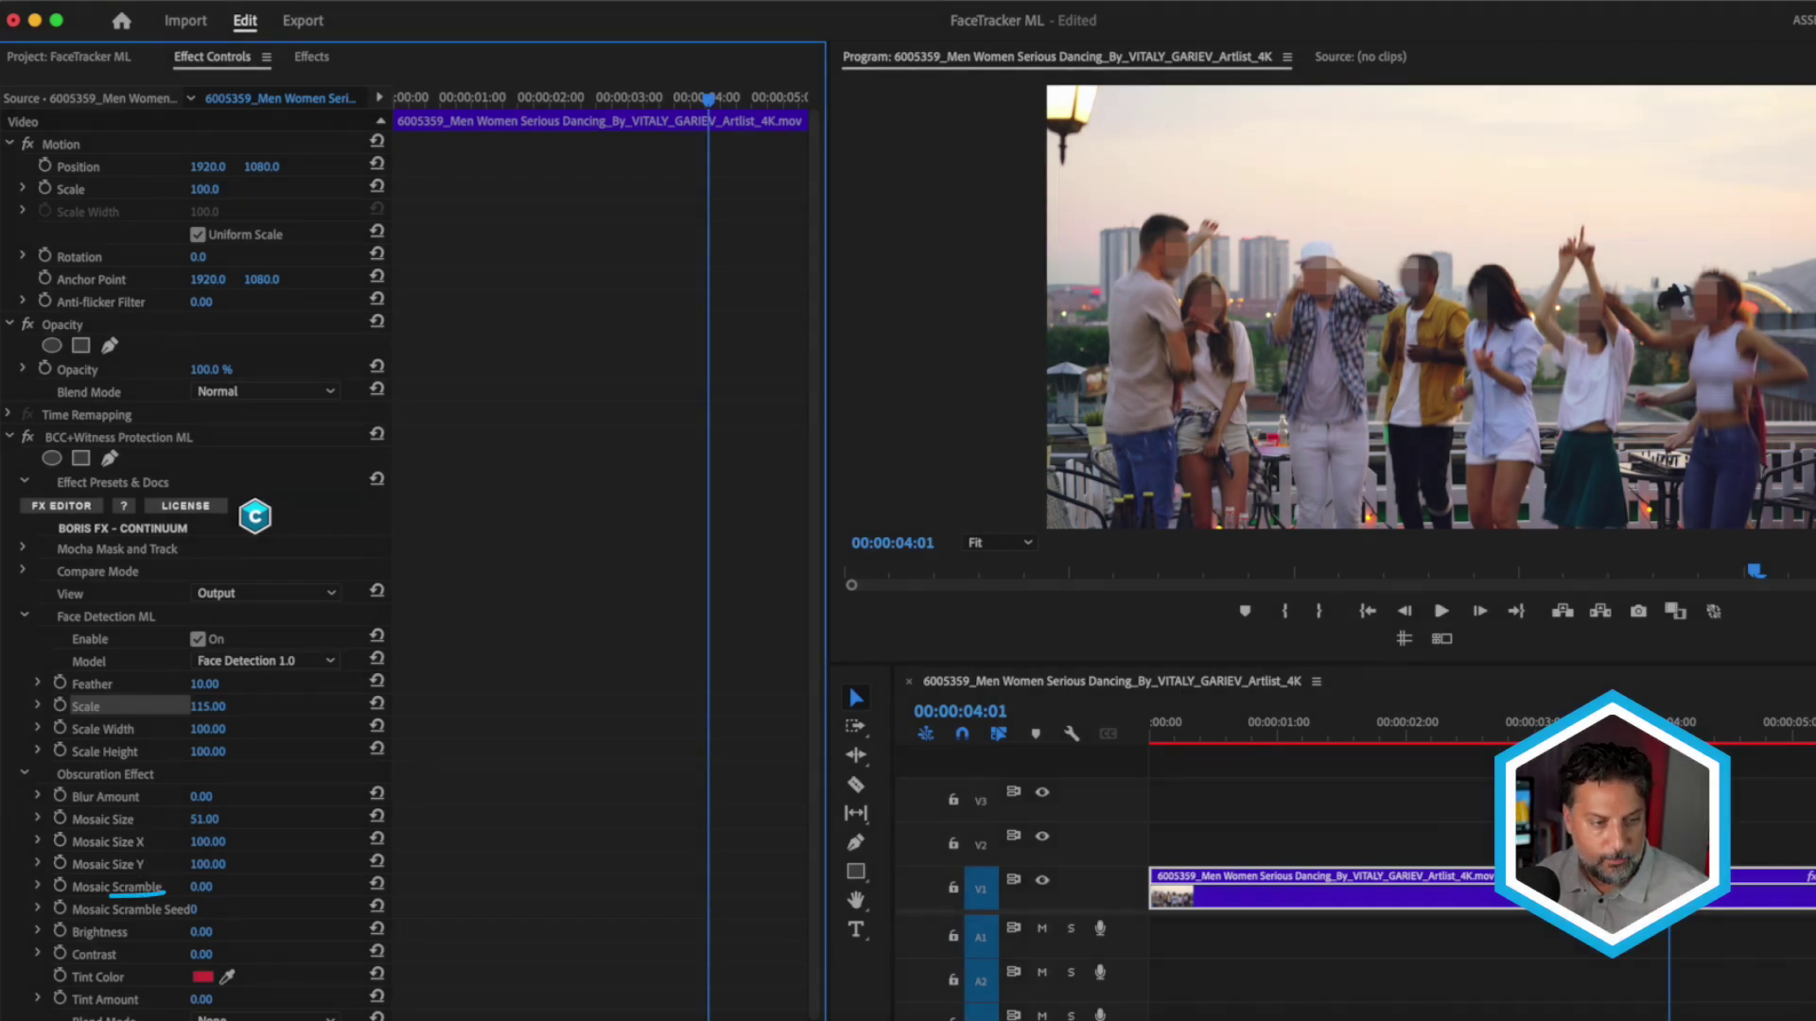
pyautogui.moveTo(200, 887); pyautogui.dragTo(216, 887)
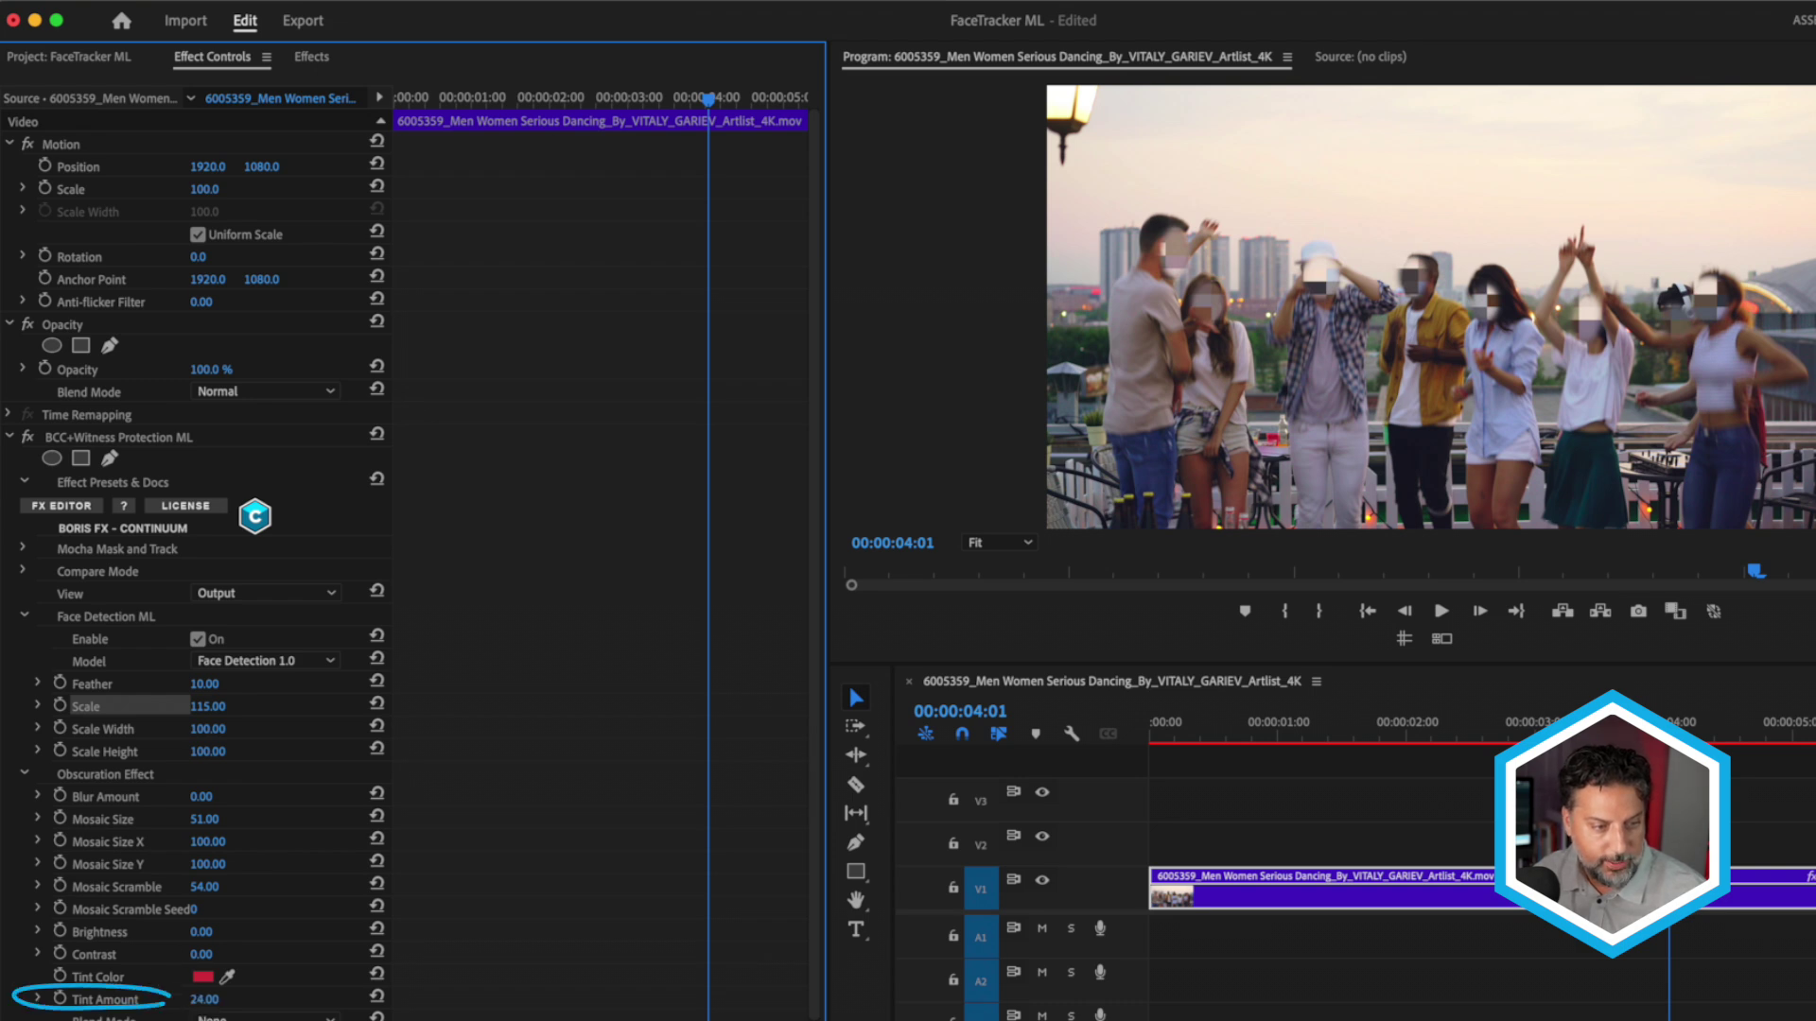
pyautogui.moveTo(204, 1000); pyautogui.dragTo(220, 1000)
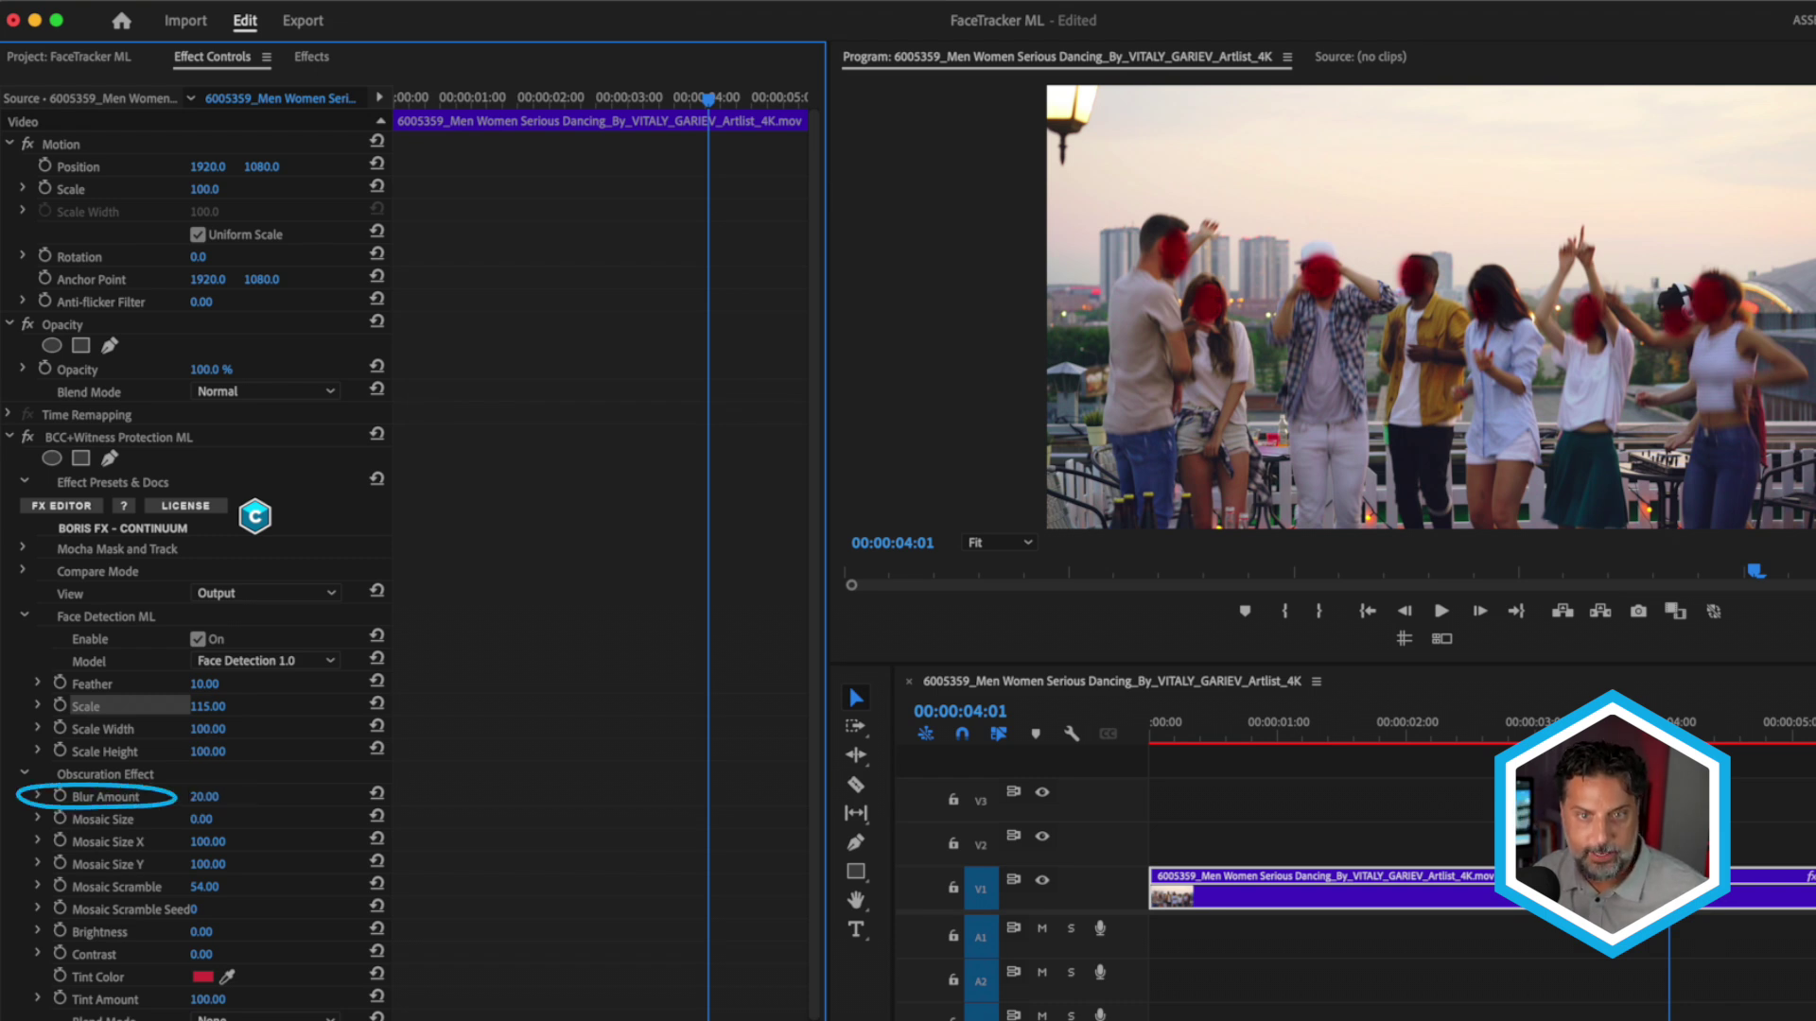
# - Change the face Tint Color to orange
pyautogui.click(203, 976)
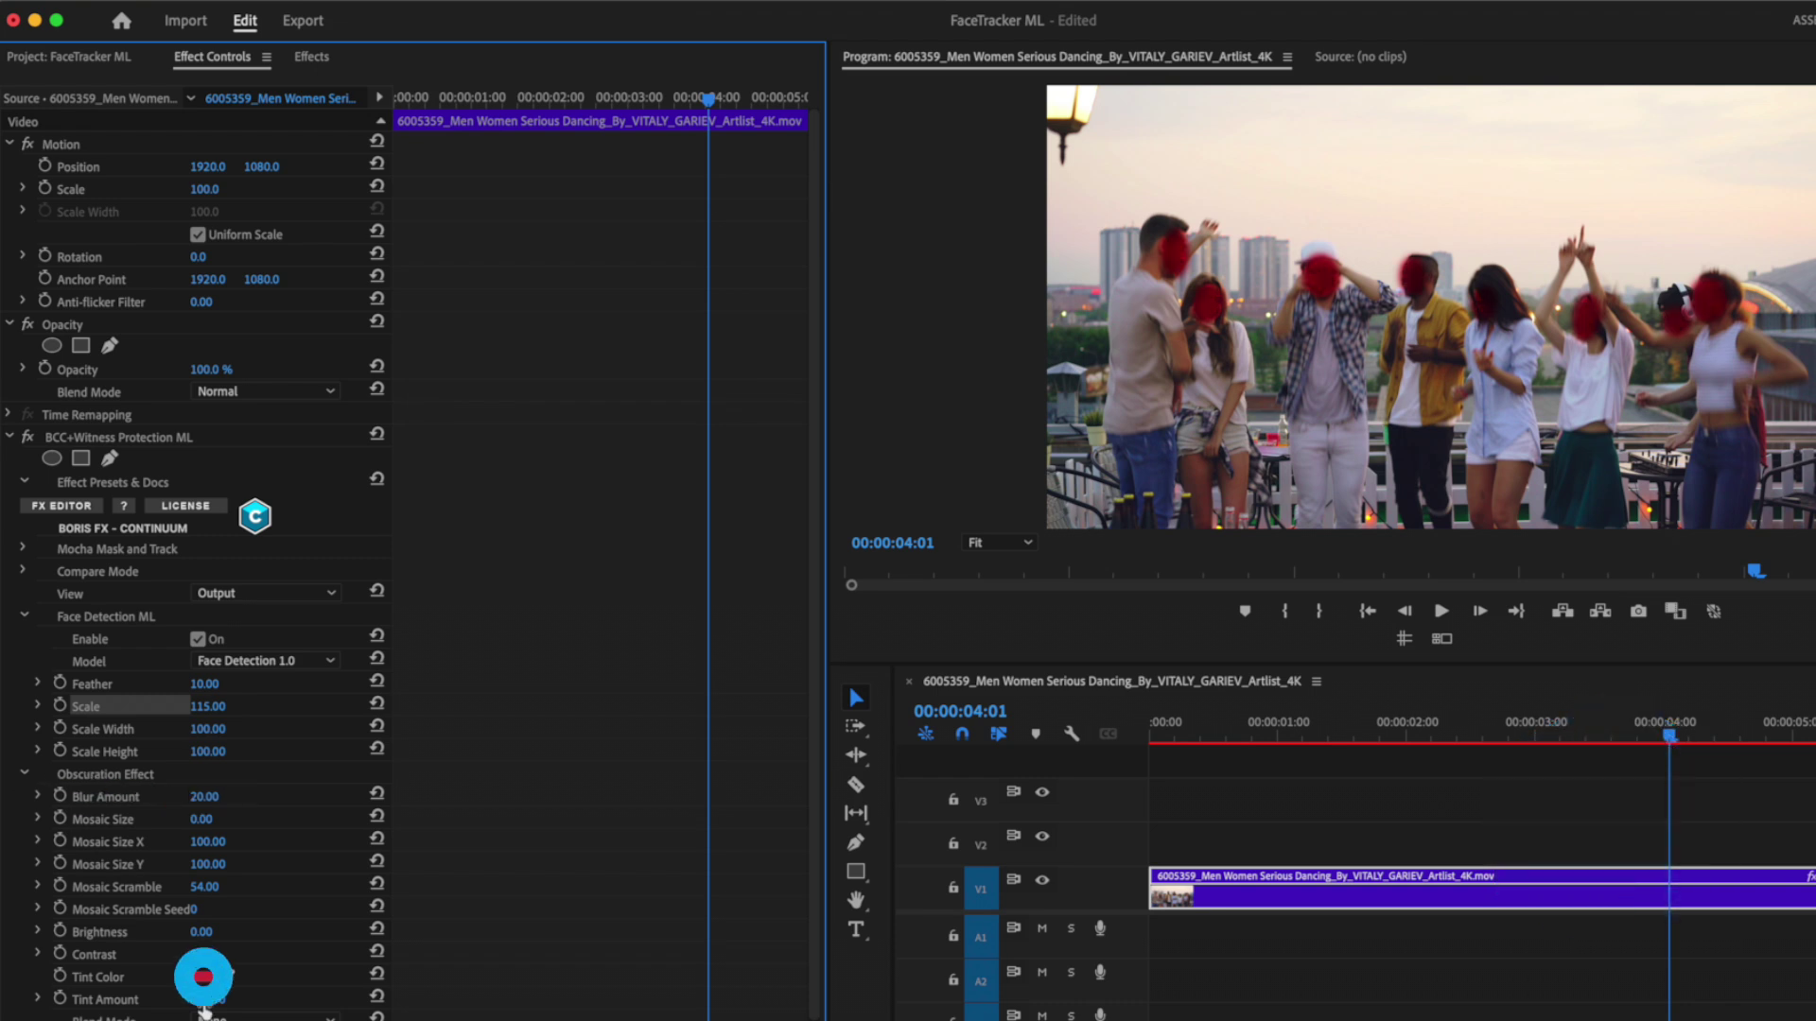
pyautogui.click(1063, 470)
pyautogui.click(1242, 428)
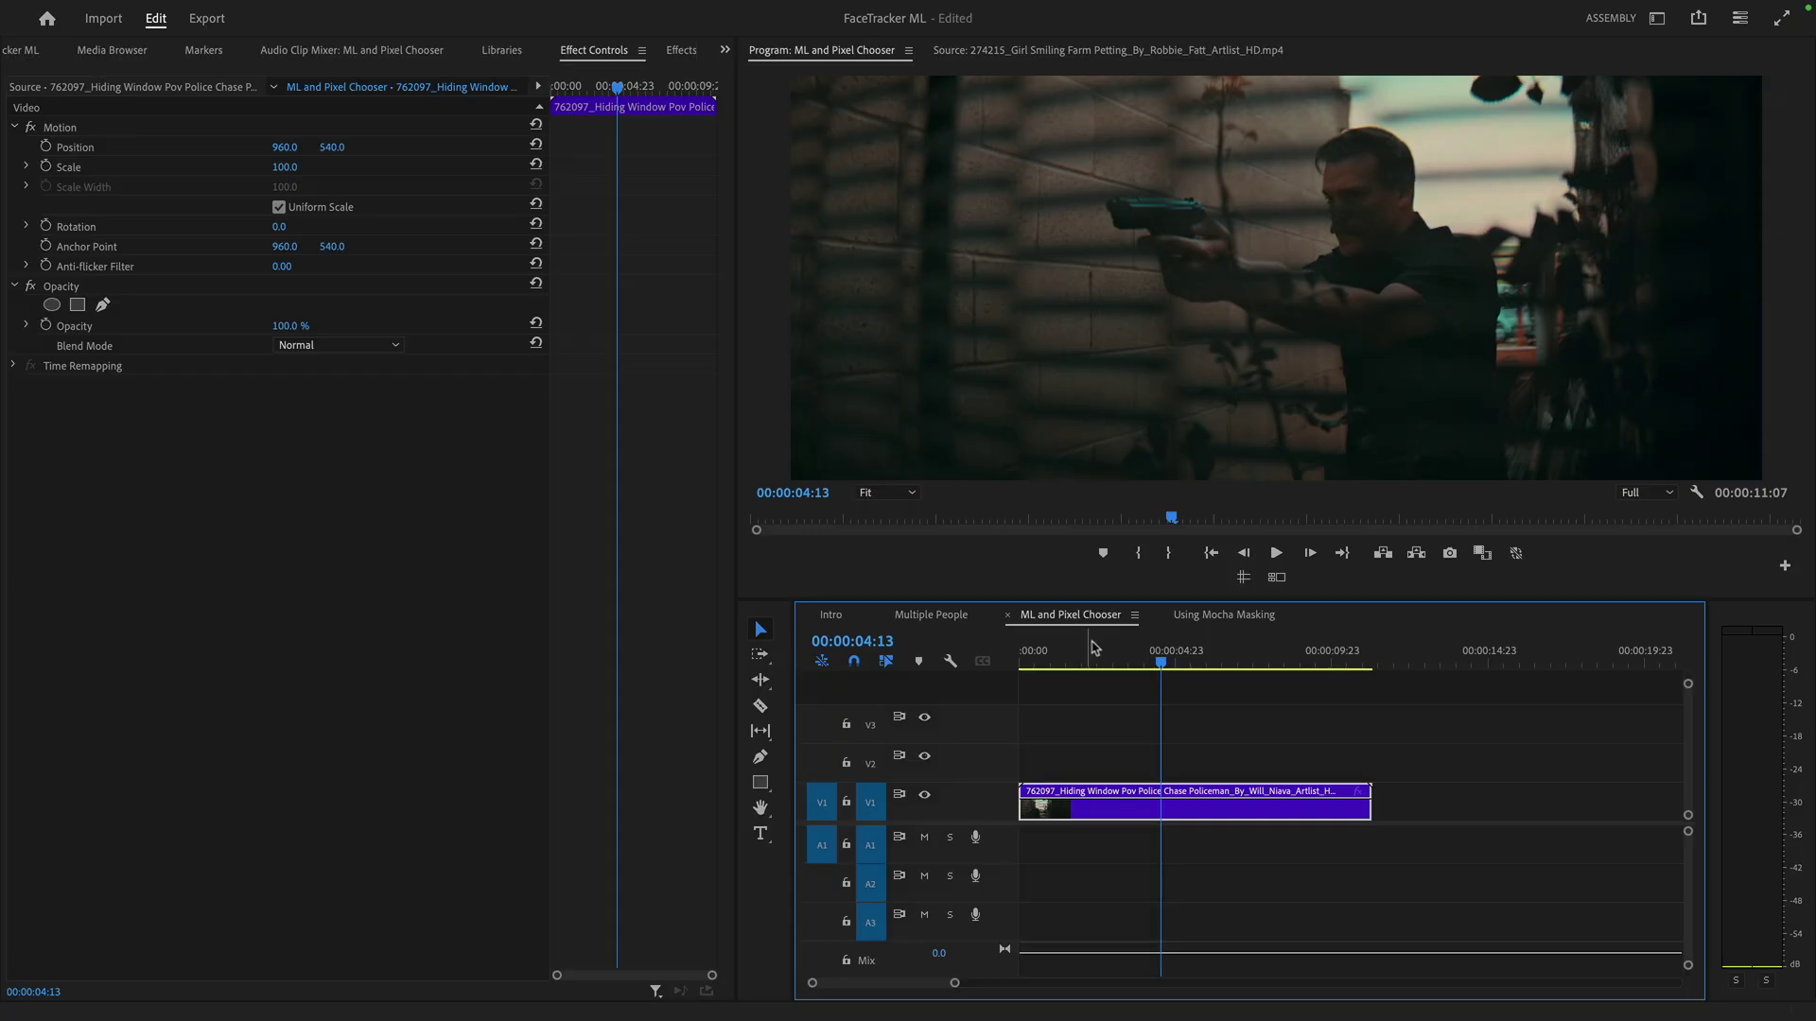
# - Preview the police clip, then apply BCC+Witness Protection ML to it and return to the start
pyautogui.press('Home')
pyautogui.press('space')
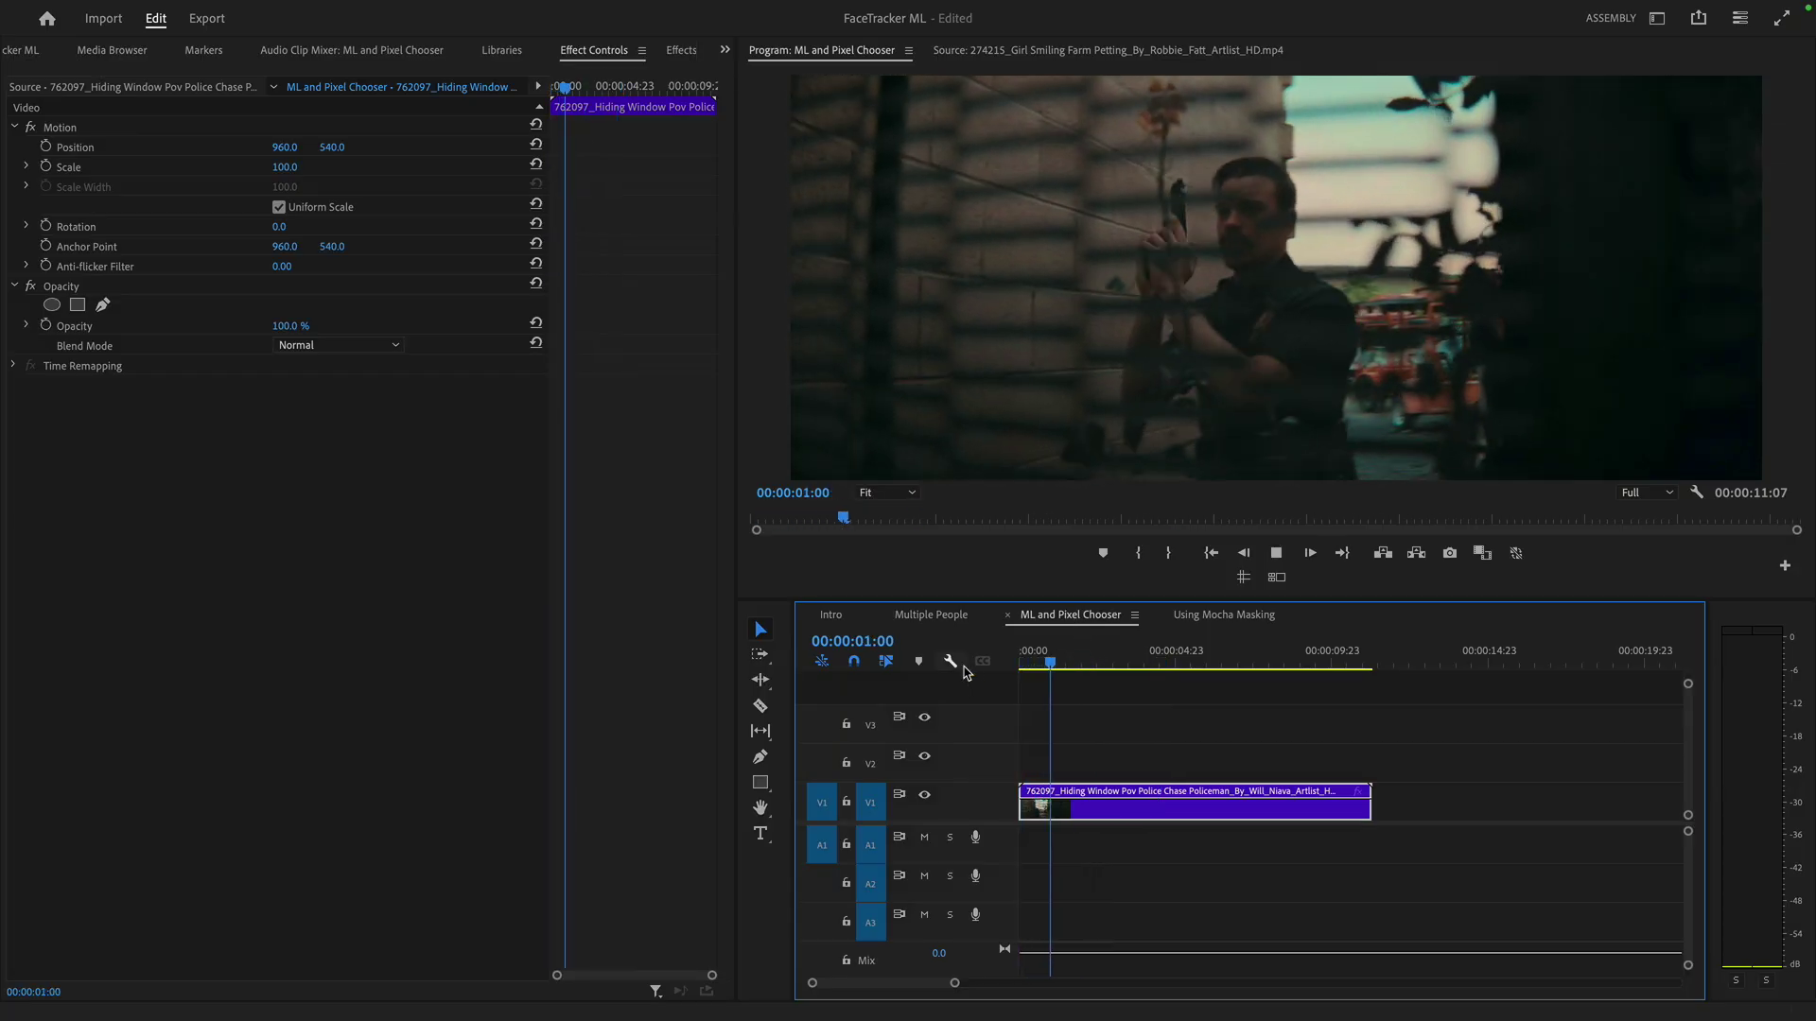
pyautogui.press('space')
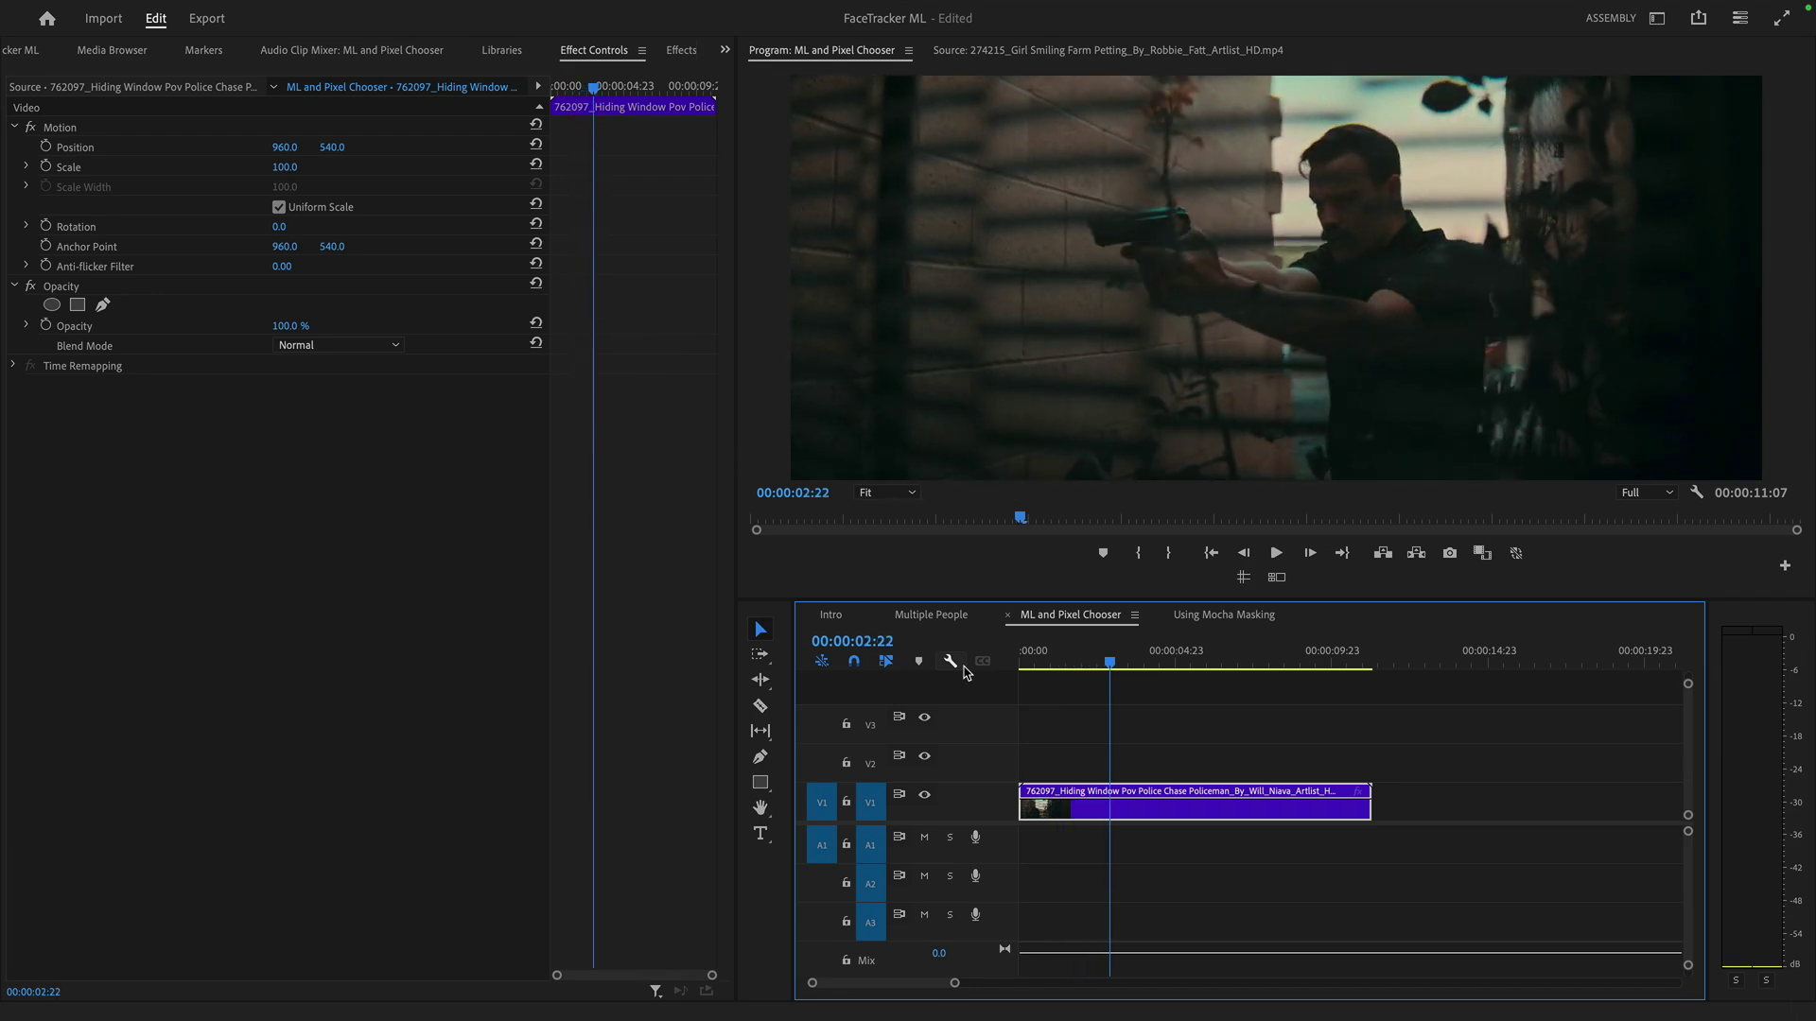
pyautogui.hotkey('shift', '7')
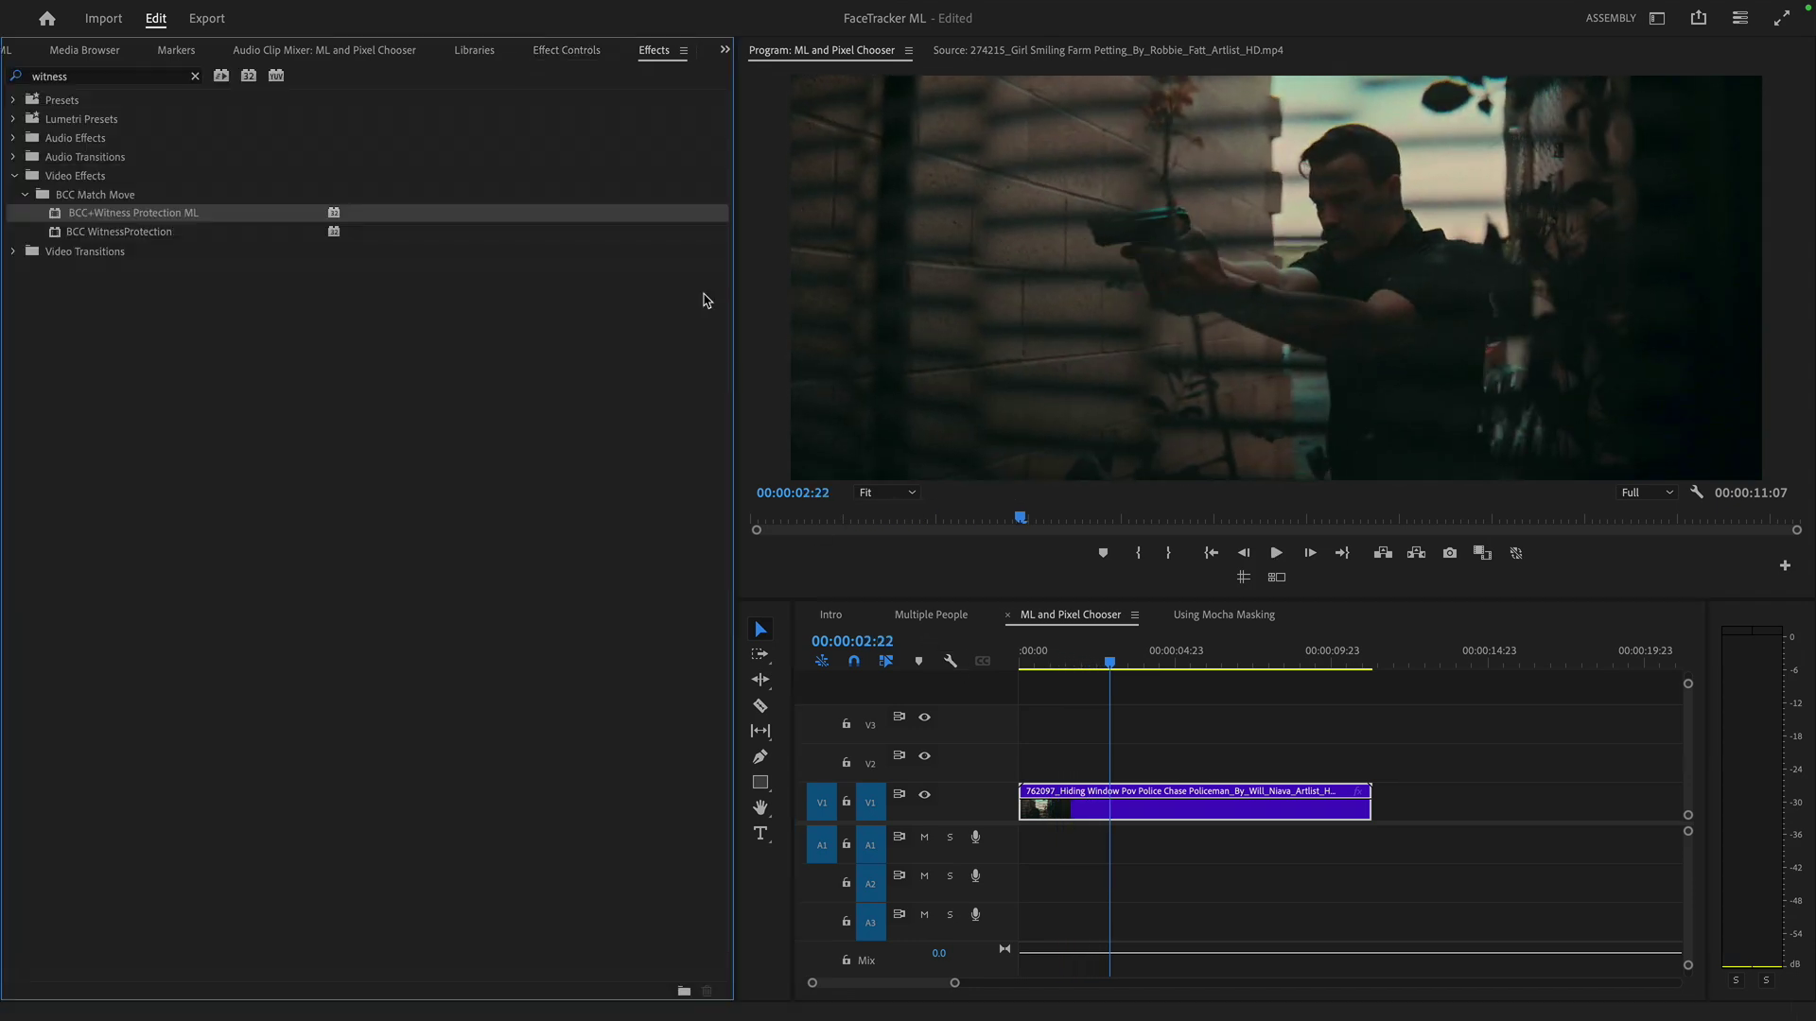
pyautogui.moveTo(214, 214); pyautogui.dragTo(1125, 802)
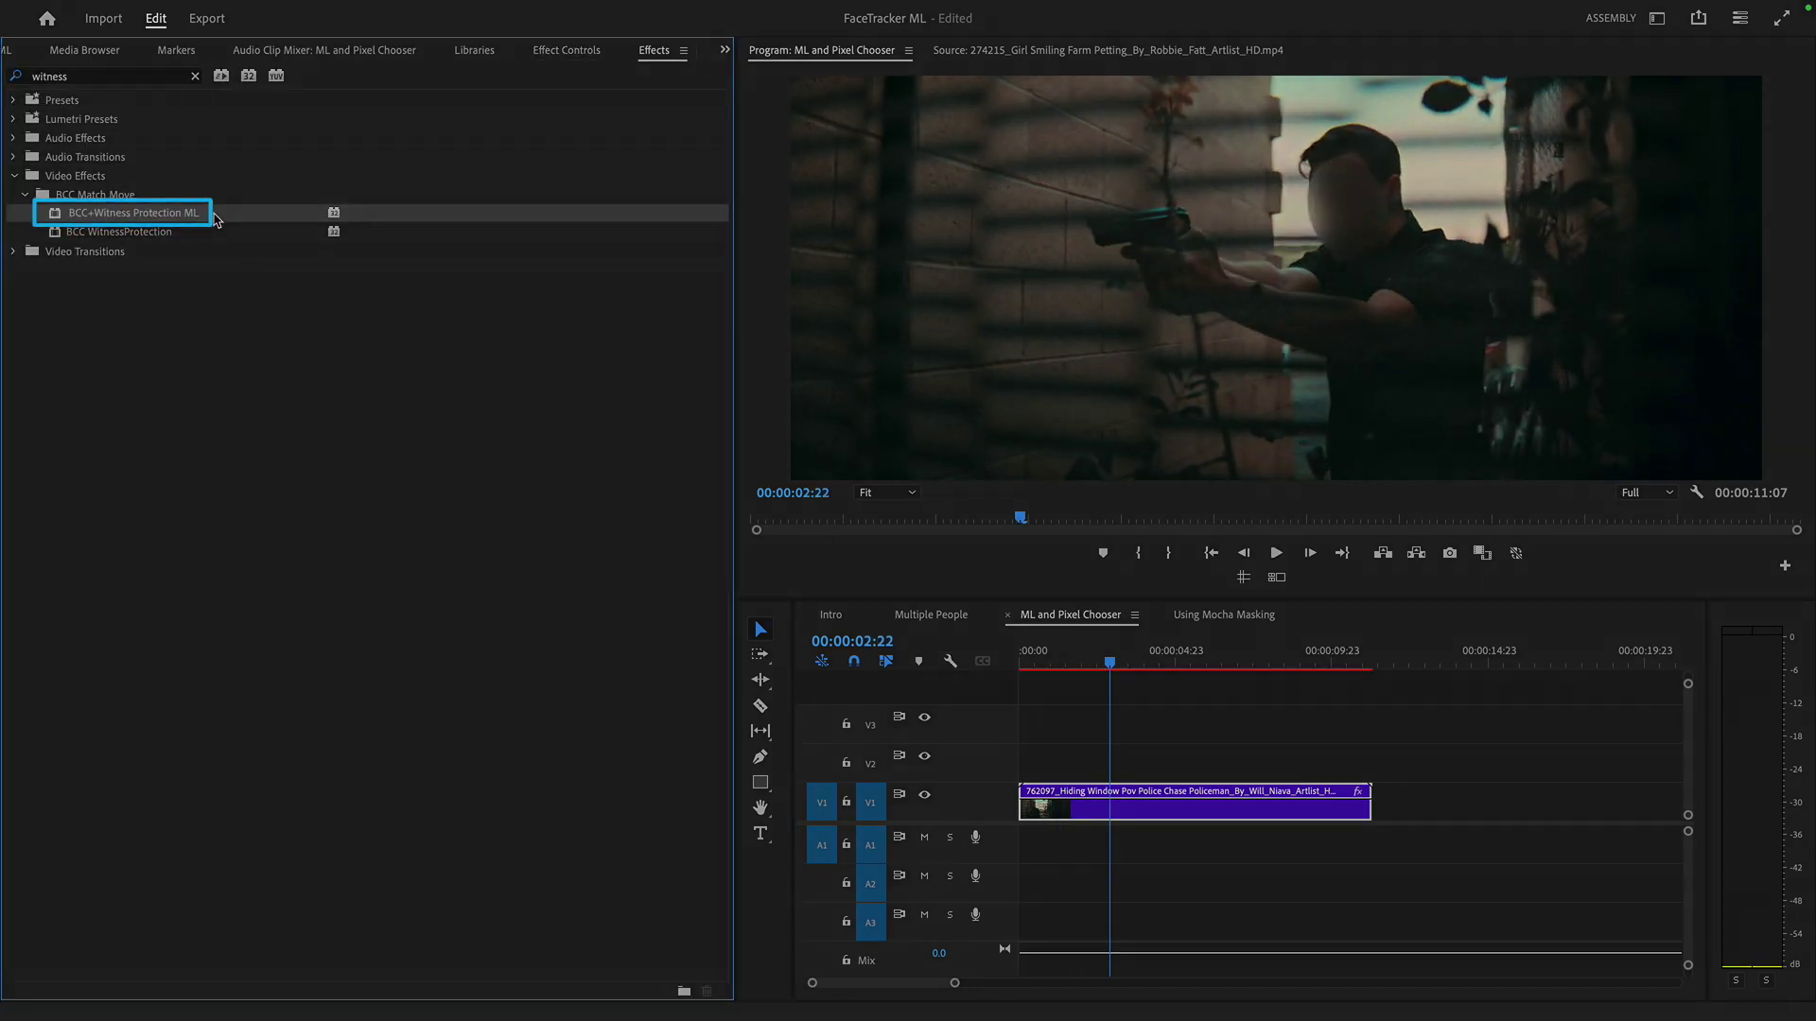
pyautogui.press('Home')
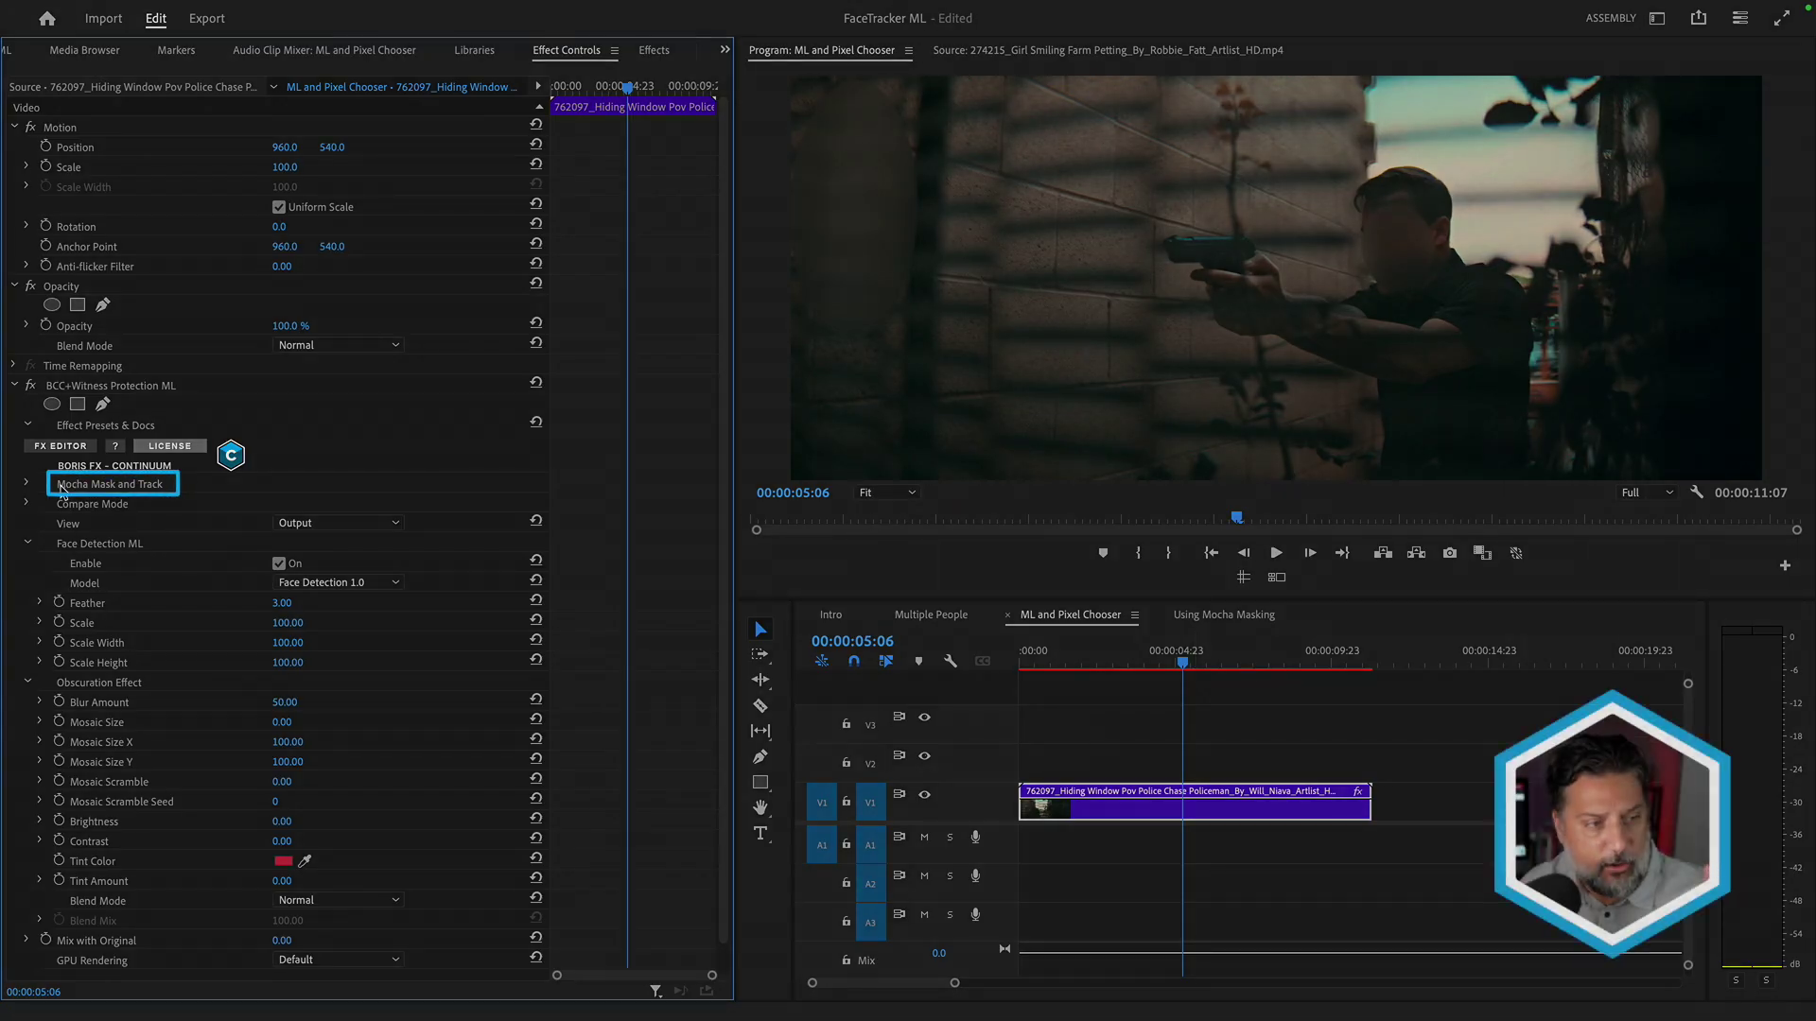
# - Expand Mocha Mask and Track and Pixel Chooser / Mocha, and set PixelChooser to On
pyautogui.click(27, 484)
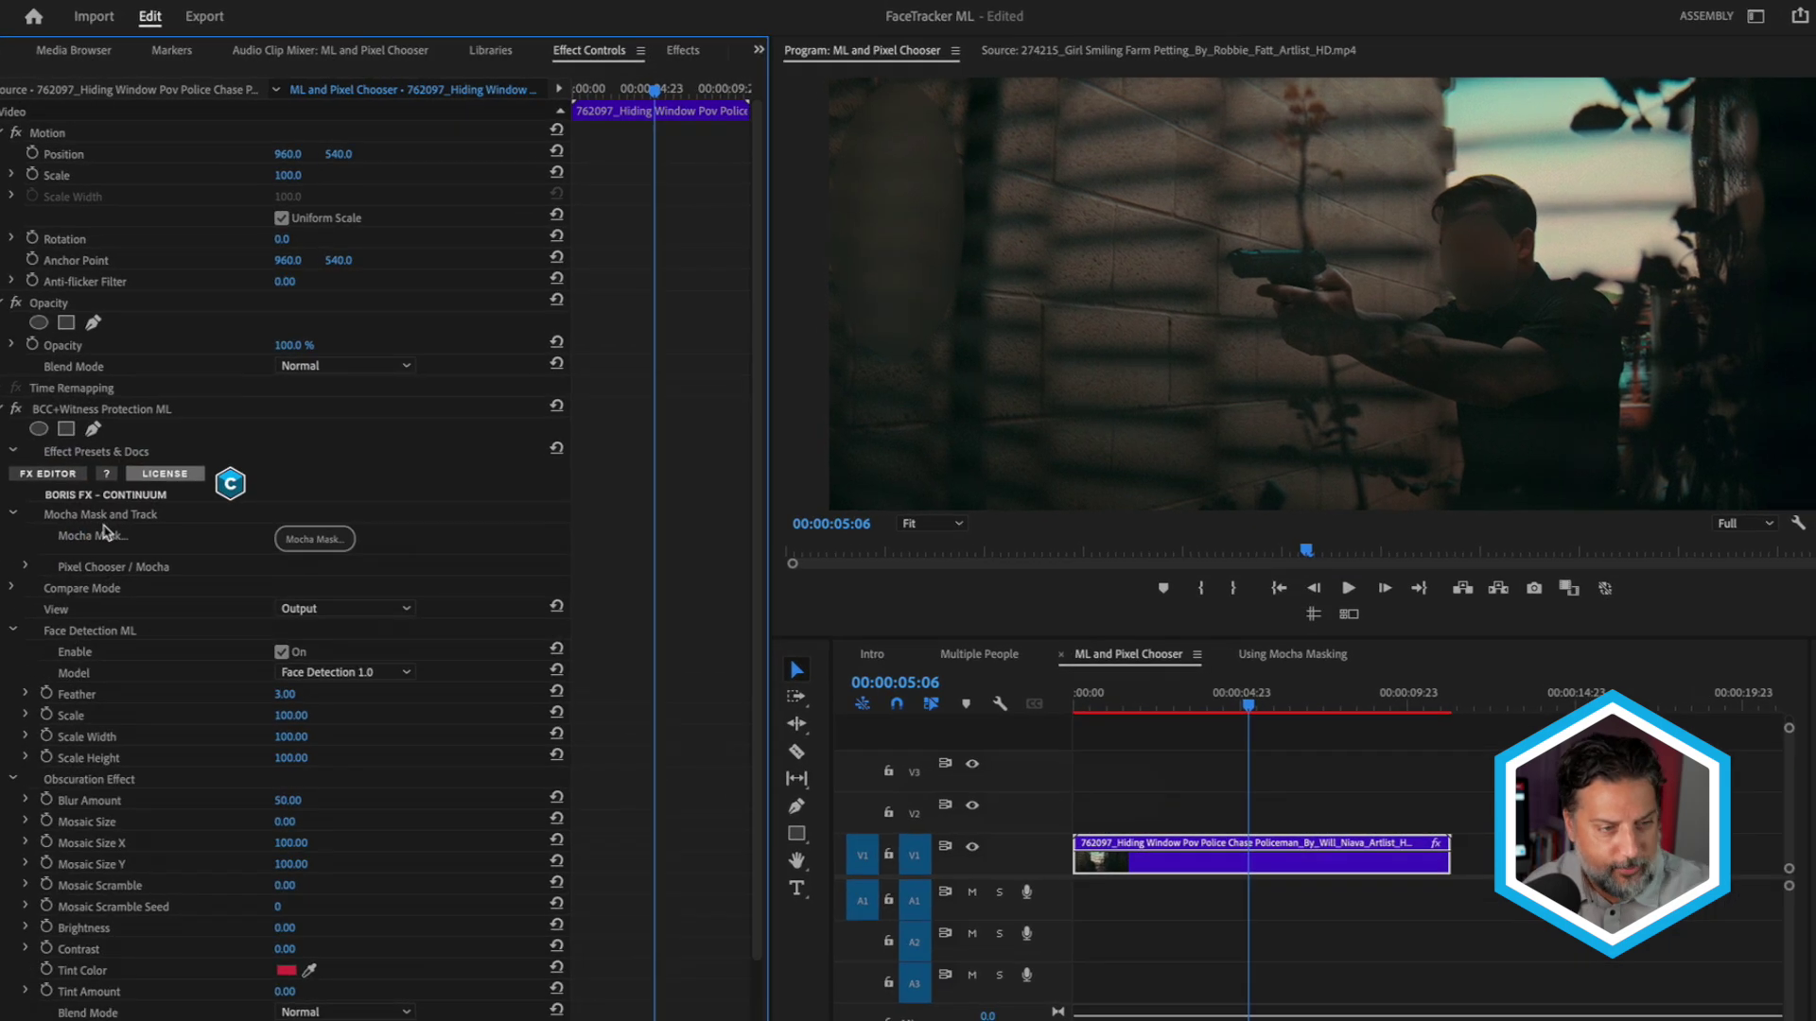
pyautogui.click(15, 601)
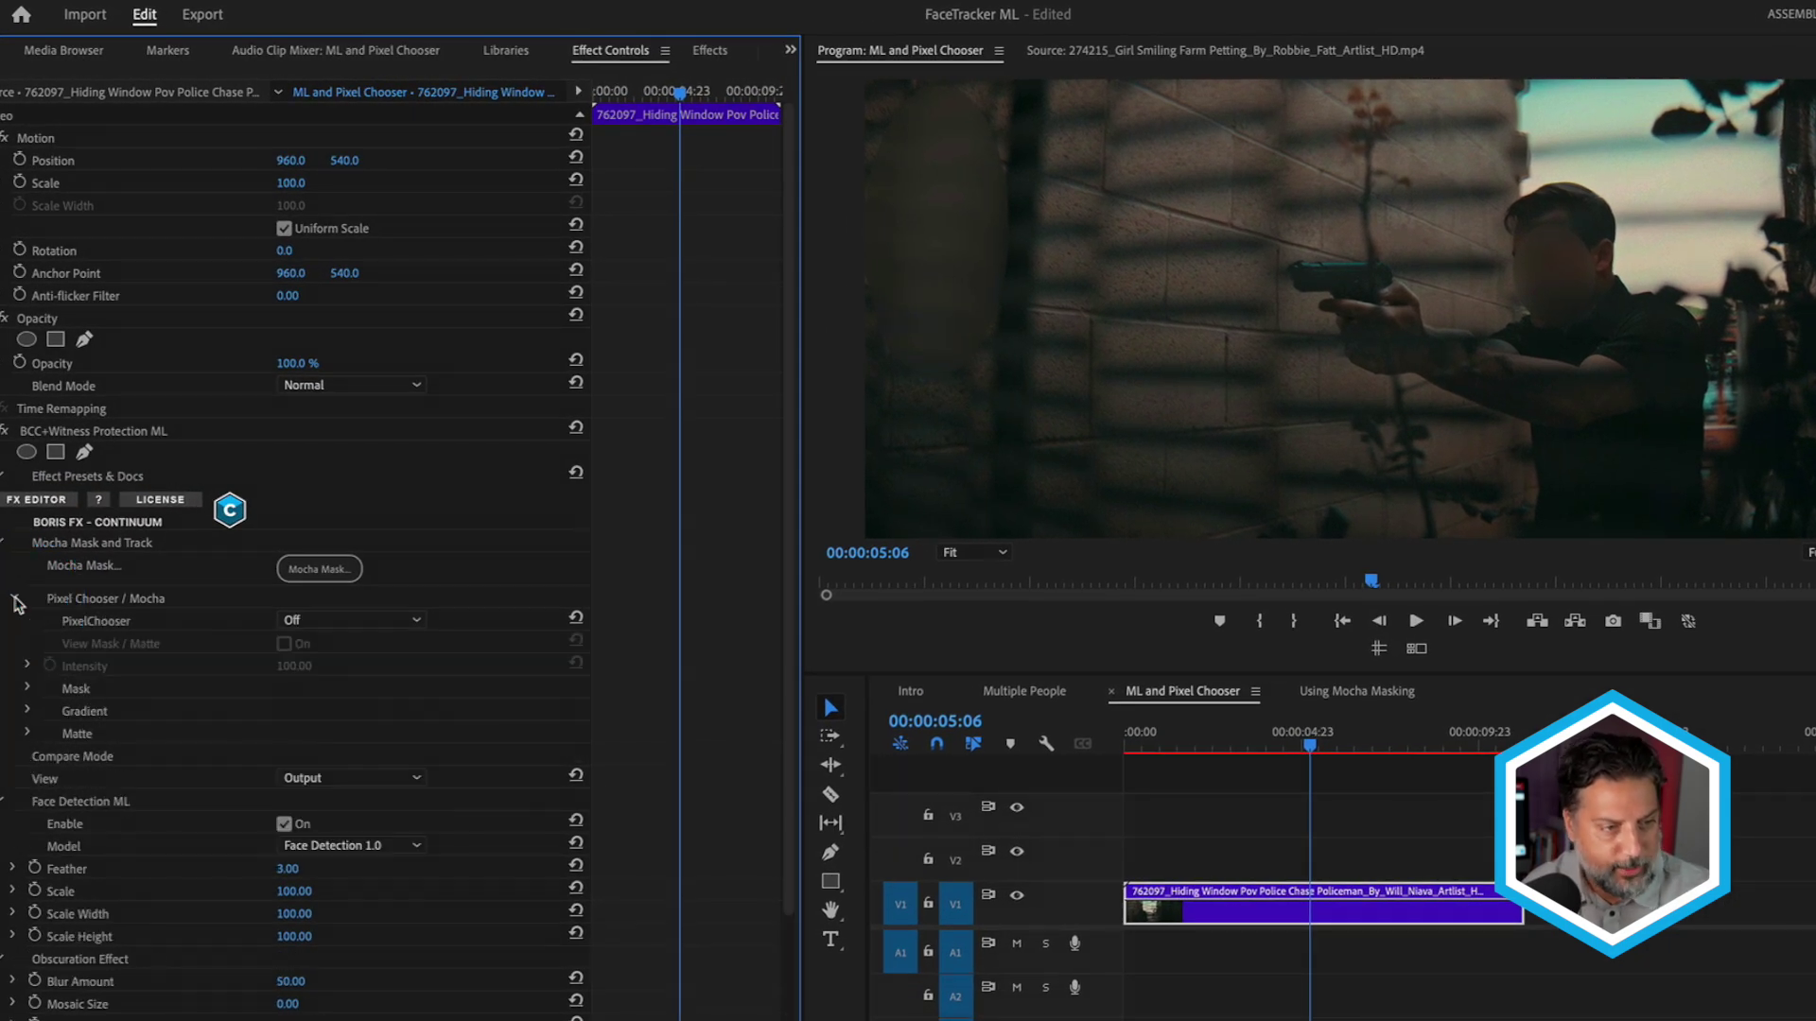
pyautogui.click(350, 620)
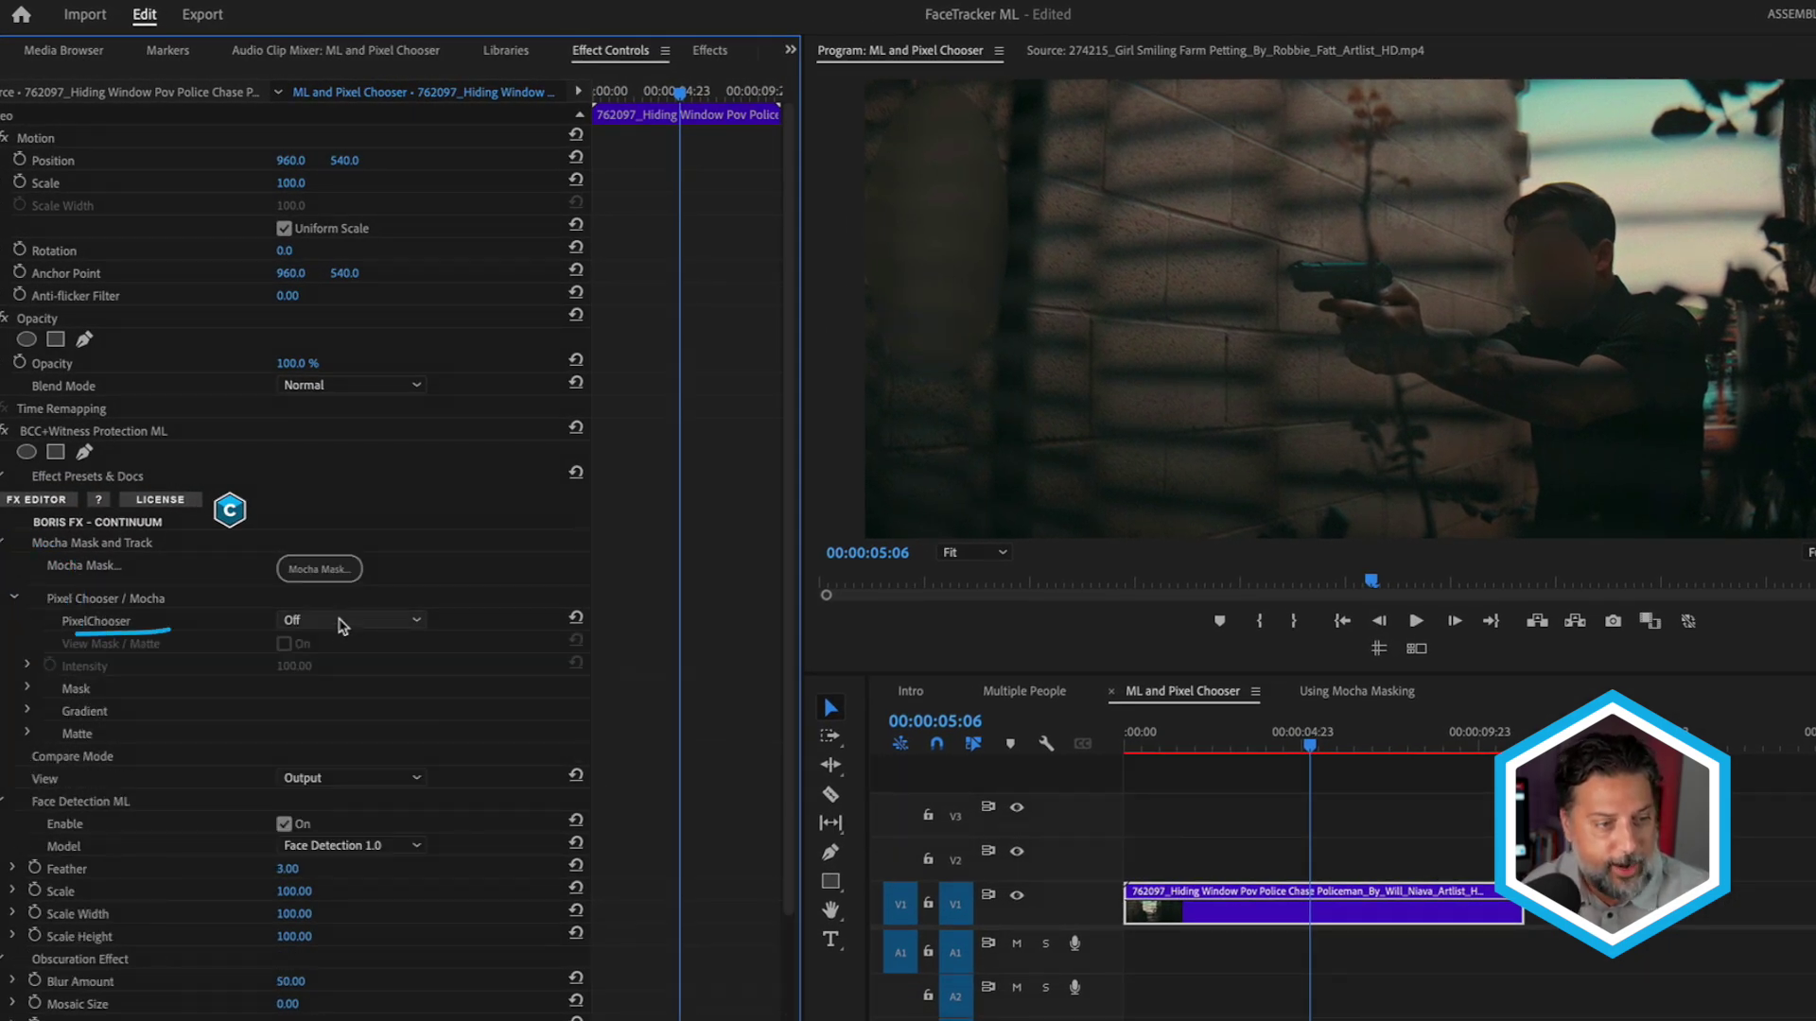
pyautogui.click(336, 666)
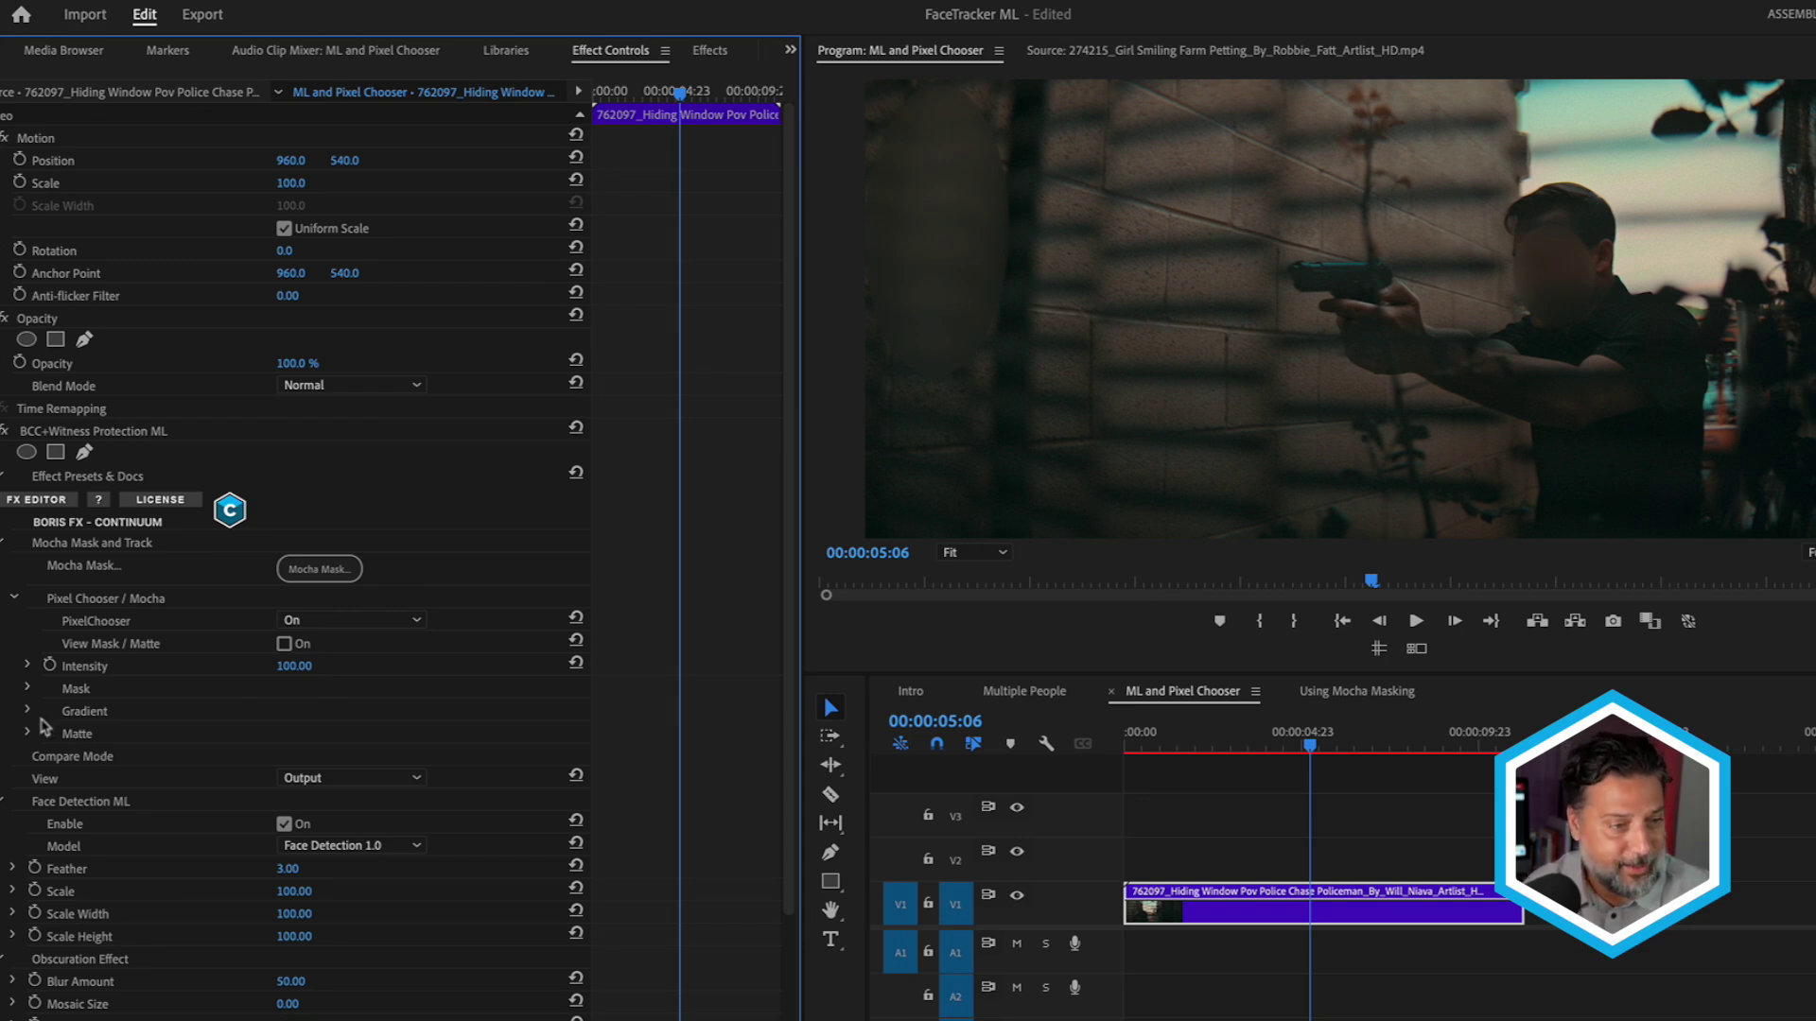
# - Make the mask a Rectangle and set Scale Mask X to 53, checking it with the matte view
pyautogui.click(27, 689)
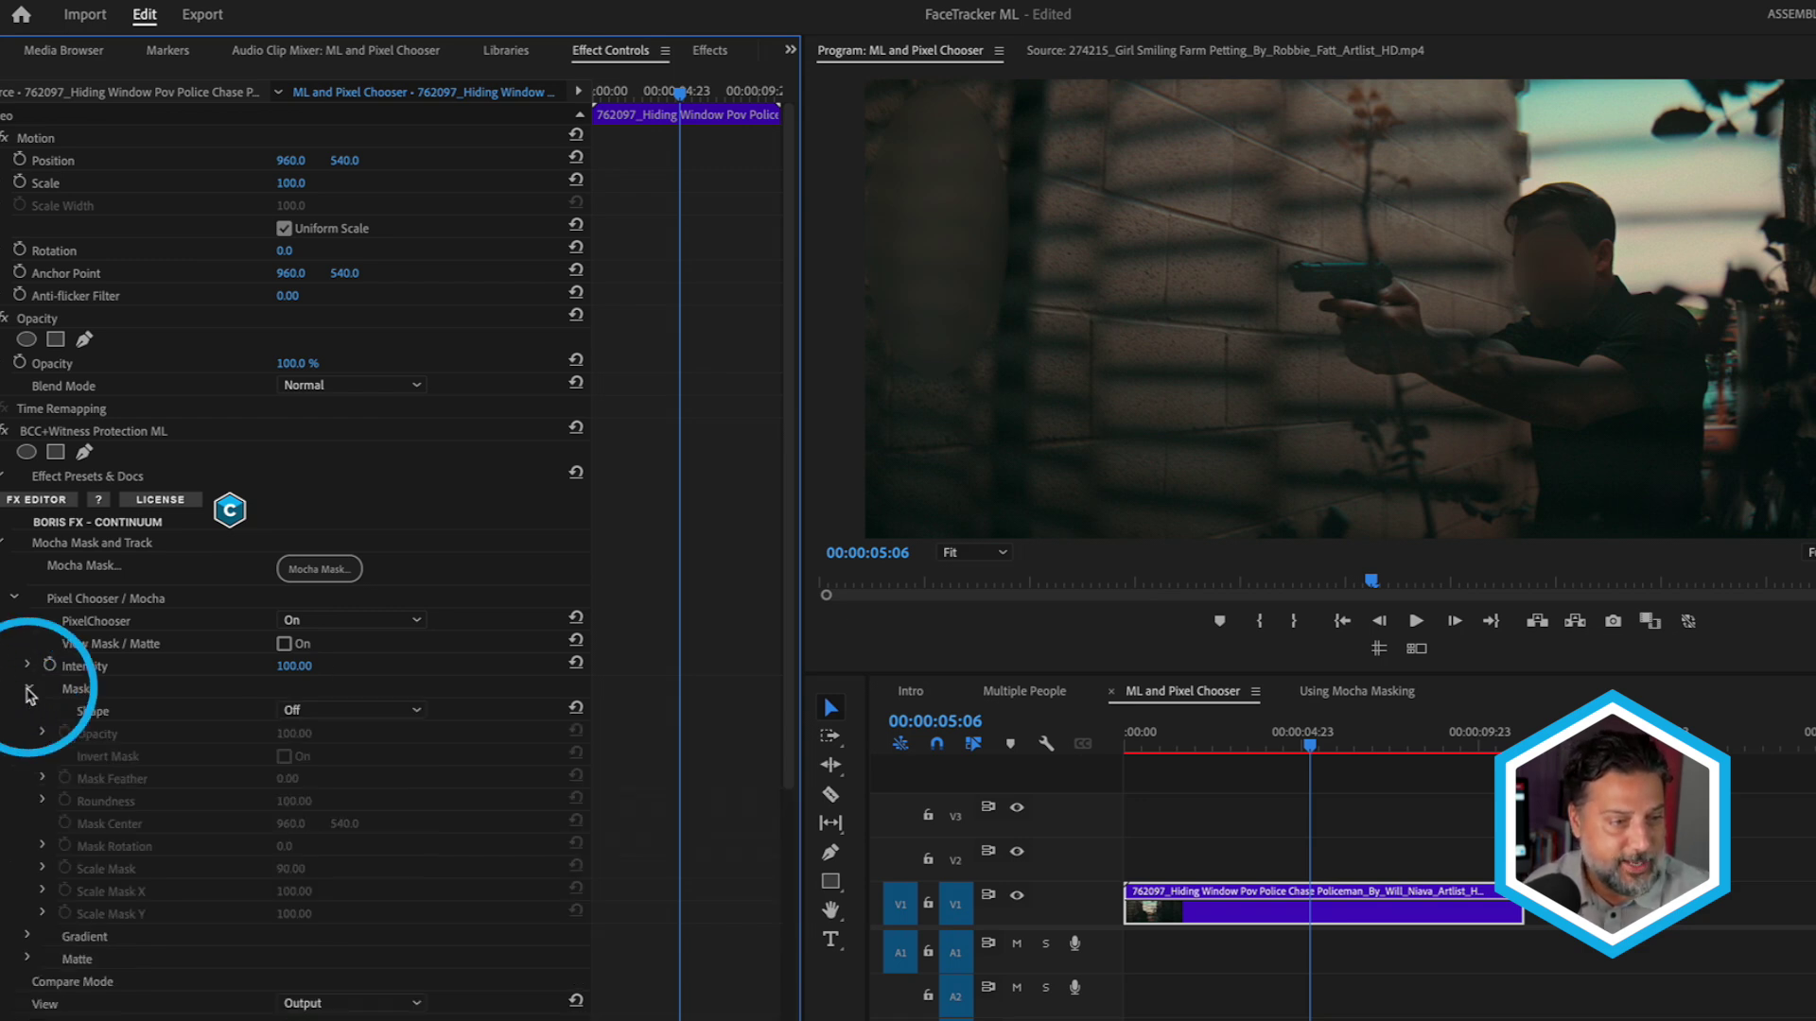
pyautogui.click(331, 711)
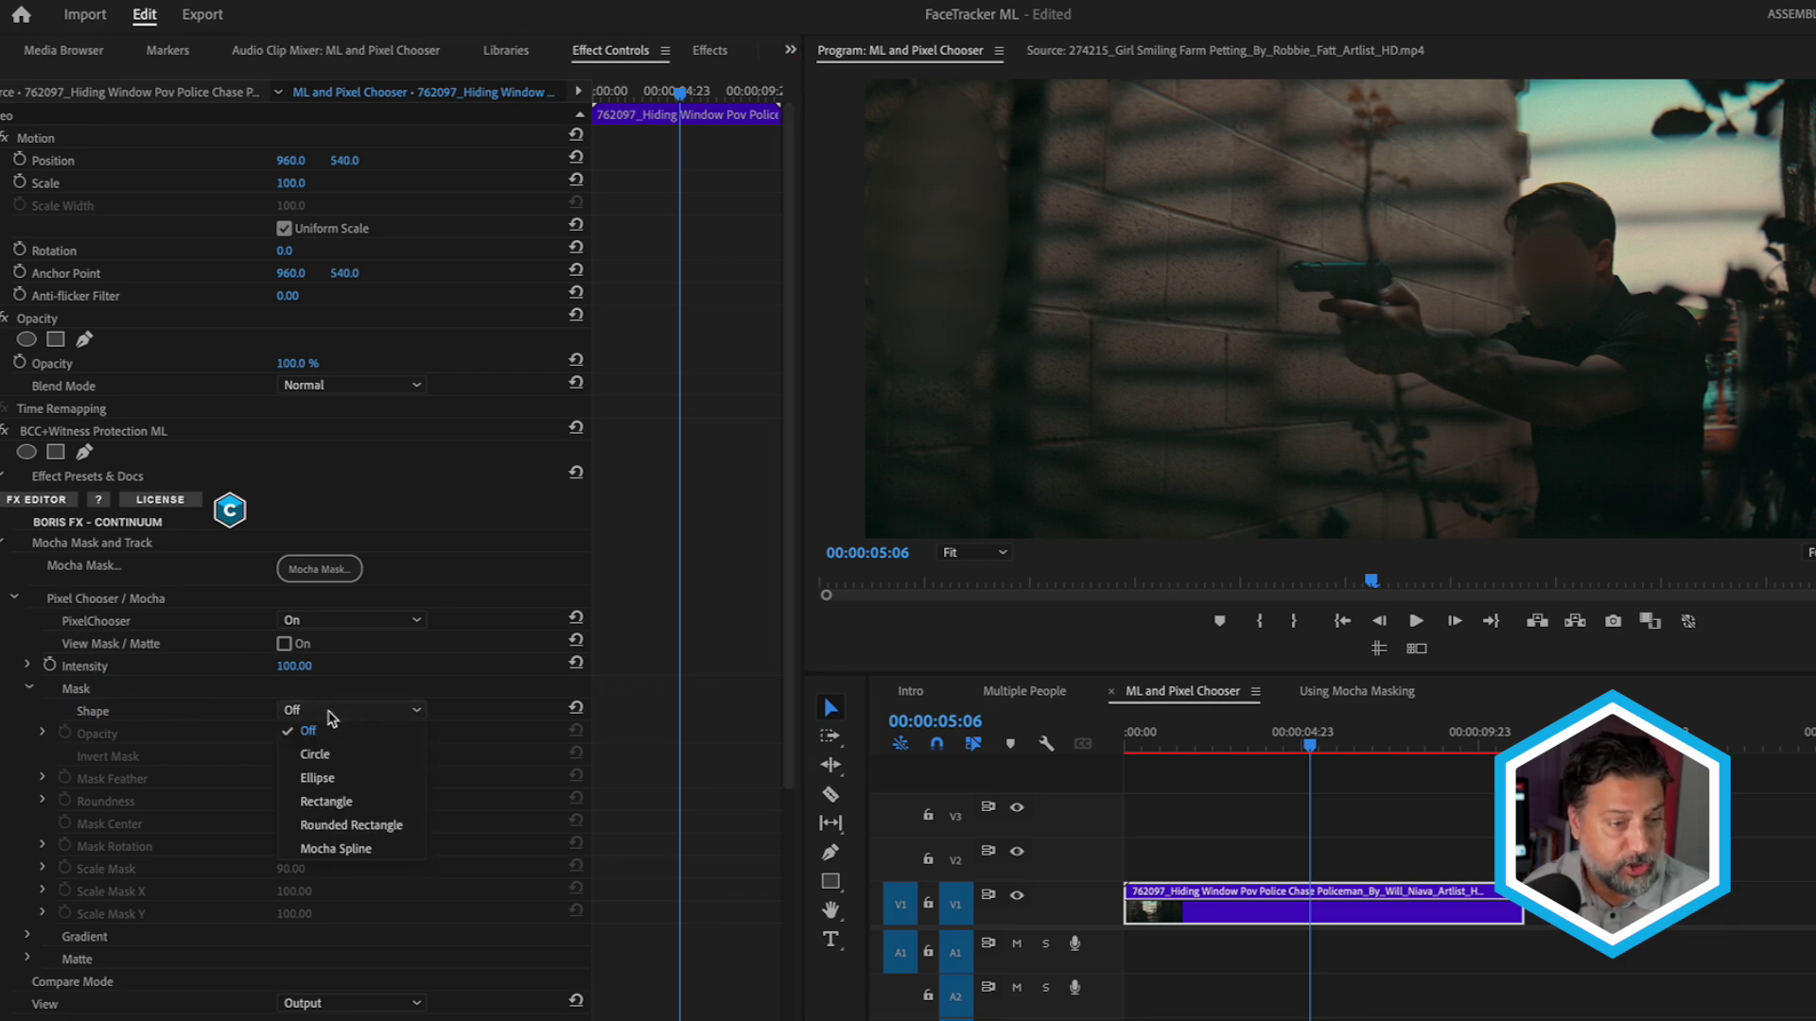
pyautogui.click(351, 803)
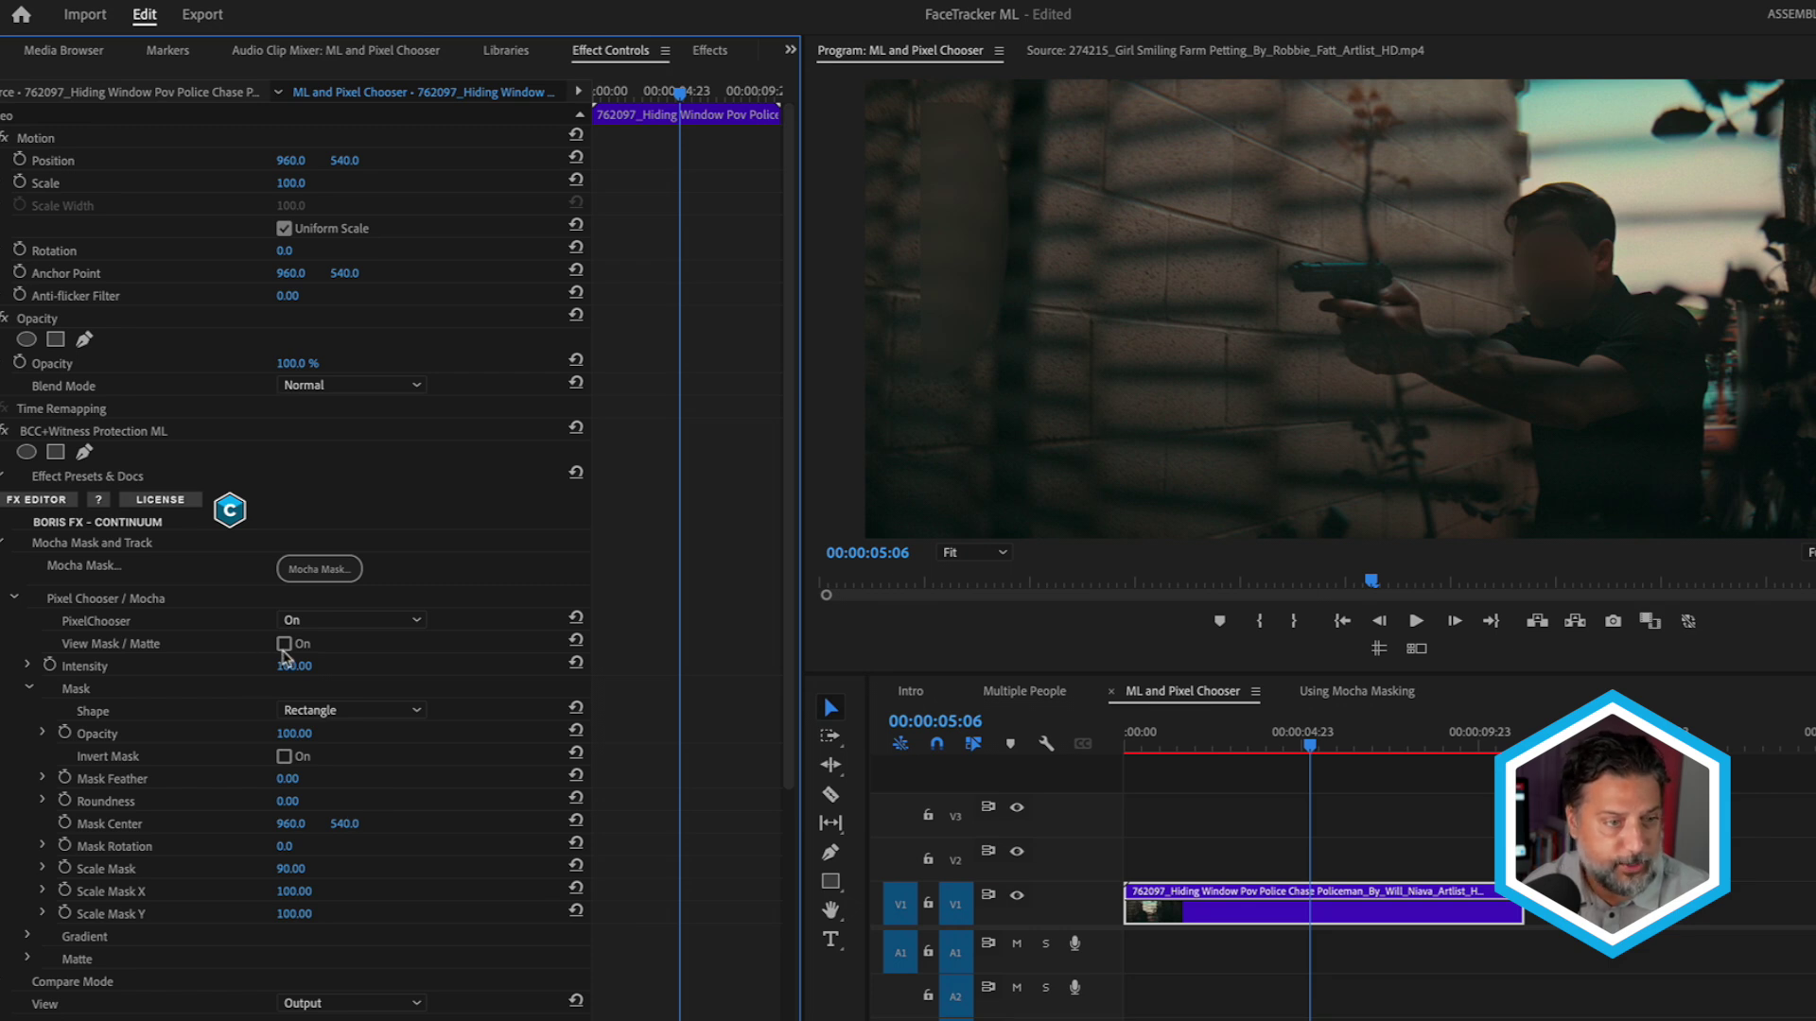
pyautogui.click(284, 645)
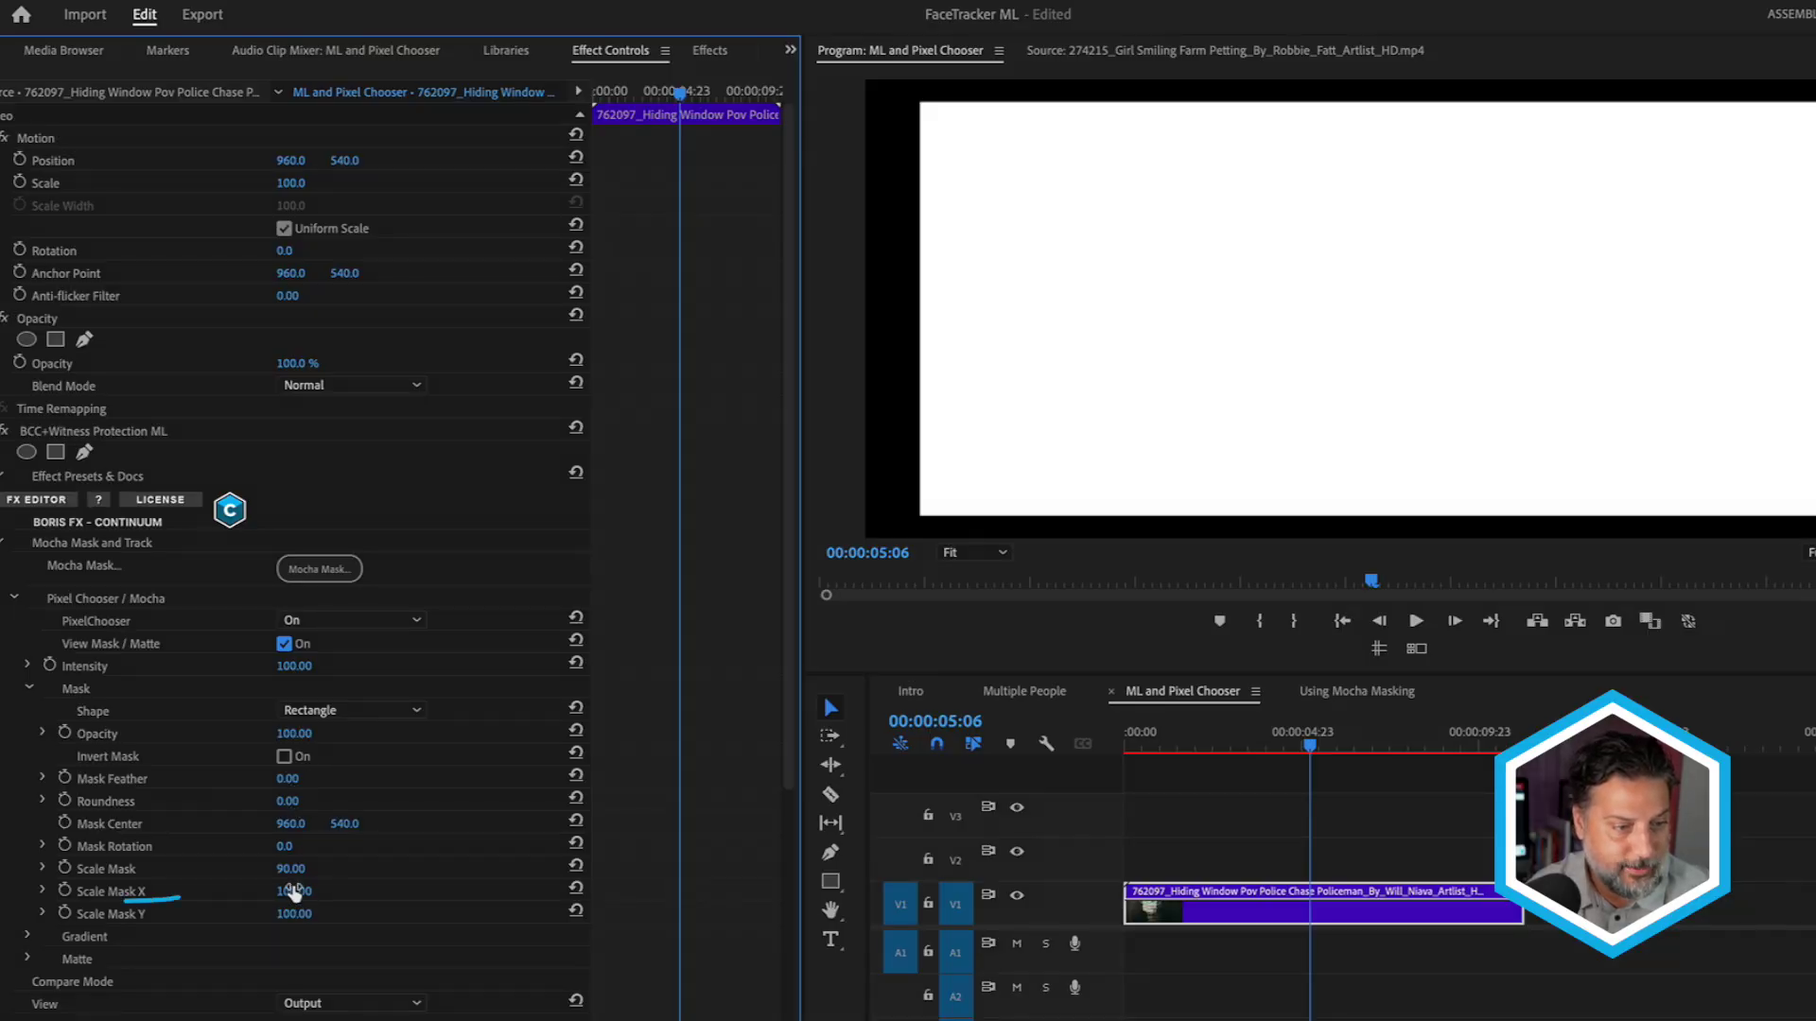
pyautogui.moveTo(293, 895); pyautogui.dragTo(243, 895)
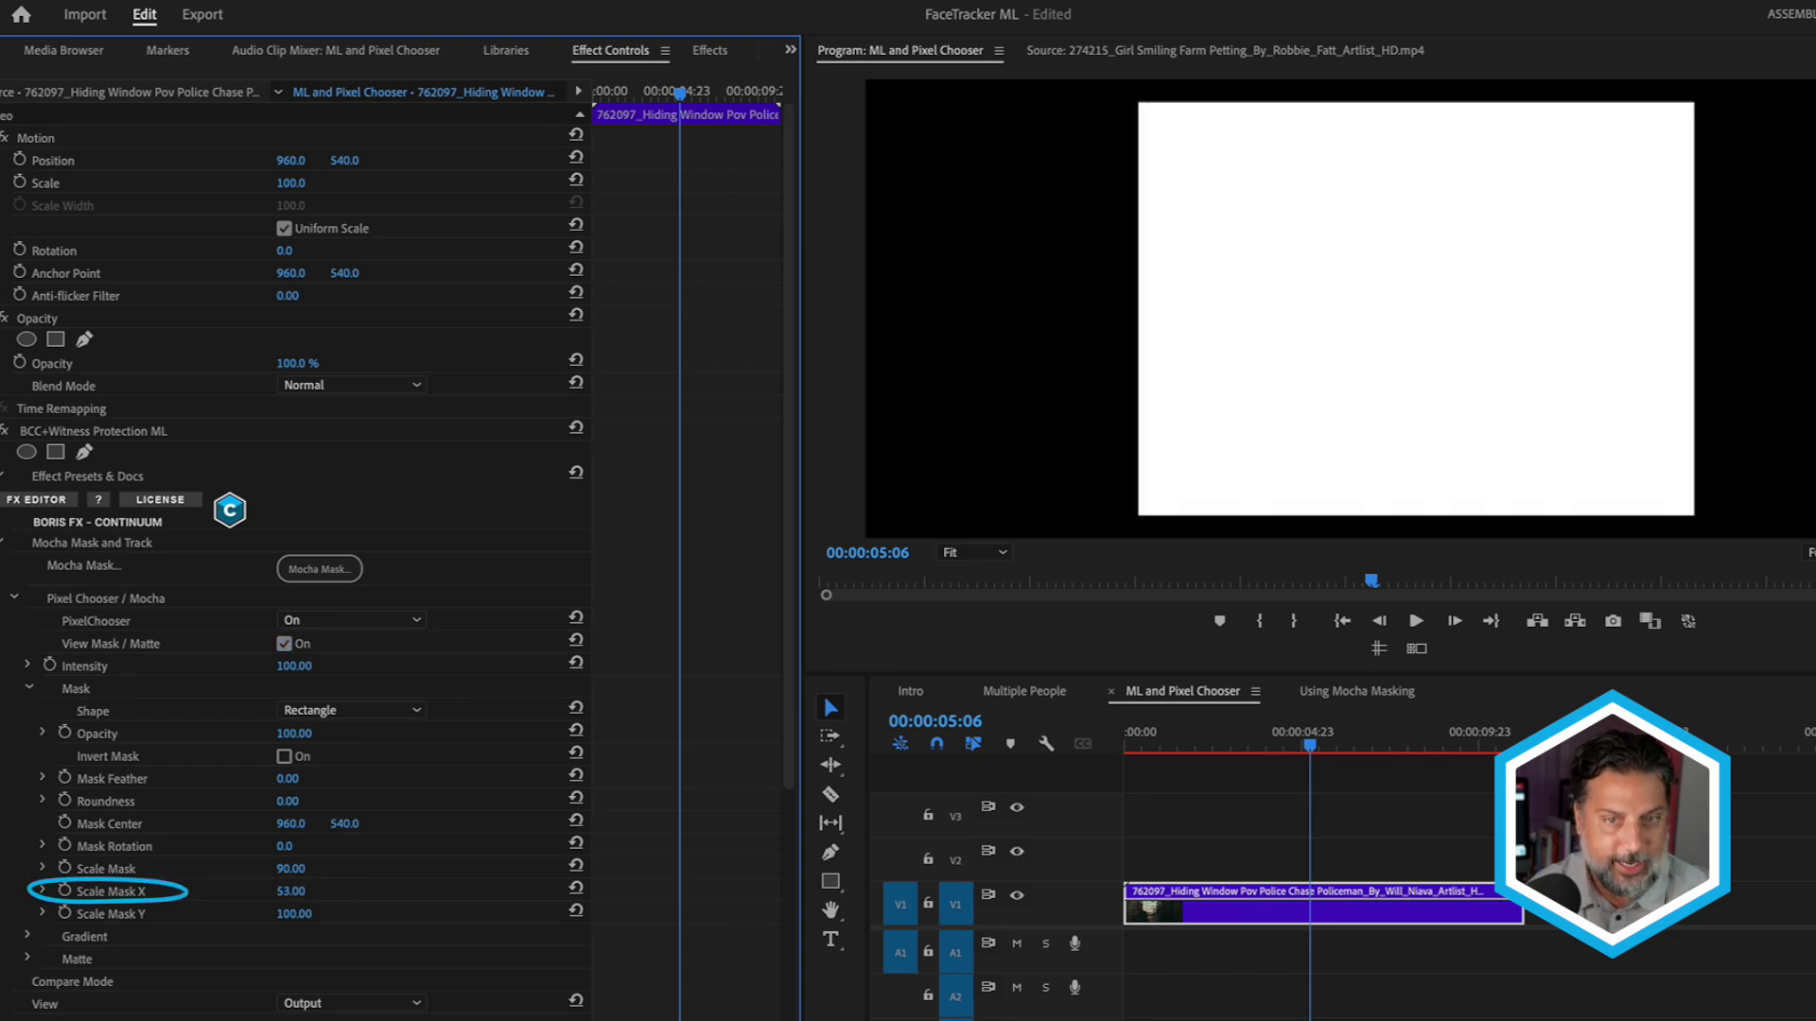
pyautogui.moveTo(244, 896); pyautogui.dragTo(460, 608)
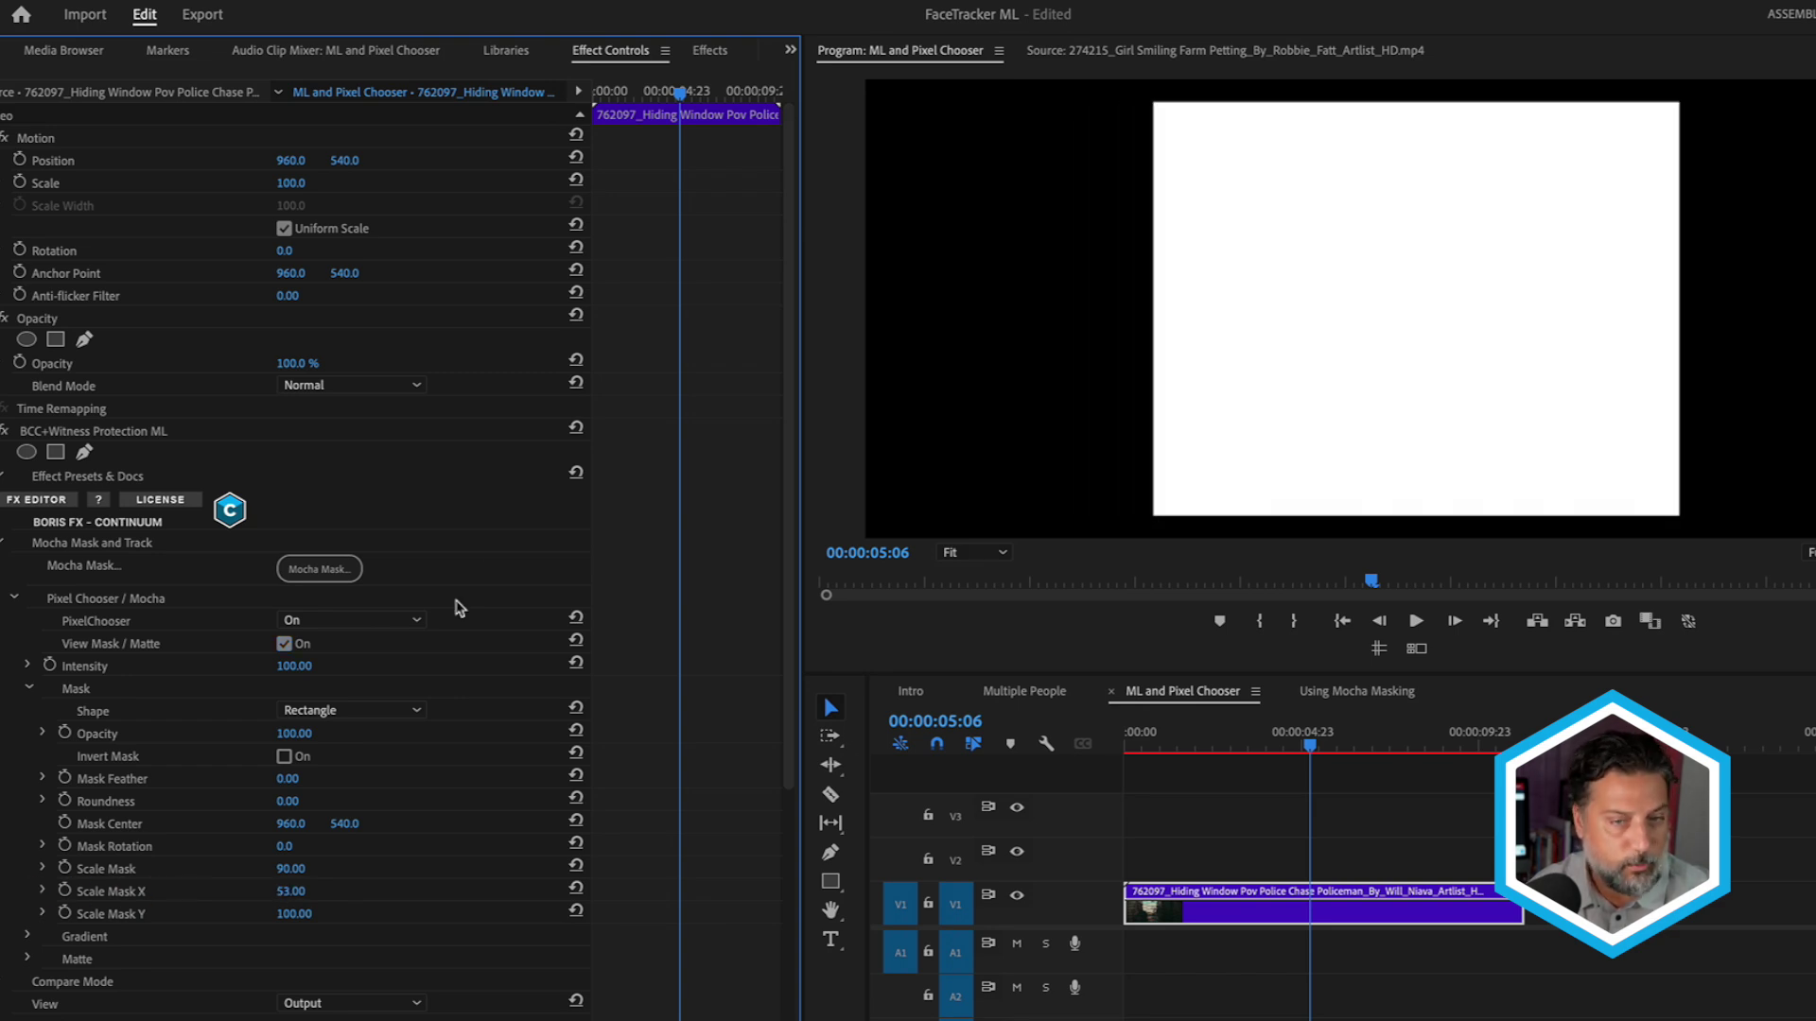
pyautogui.click(284, 643)
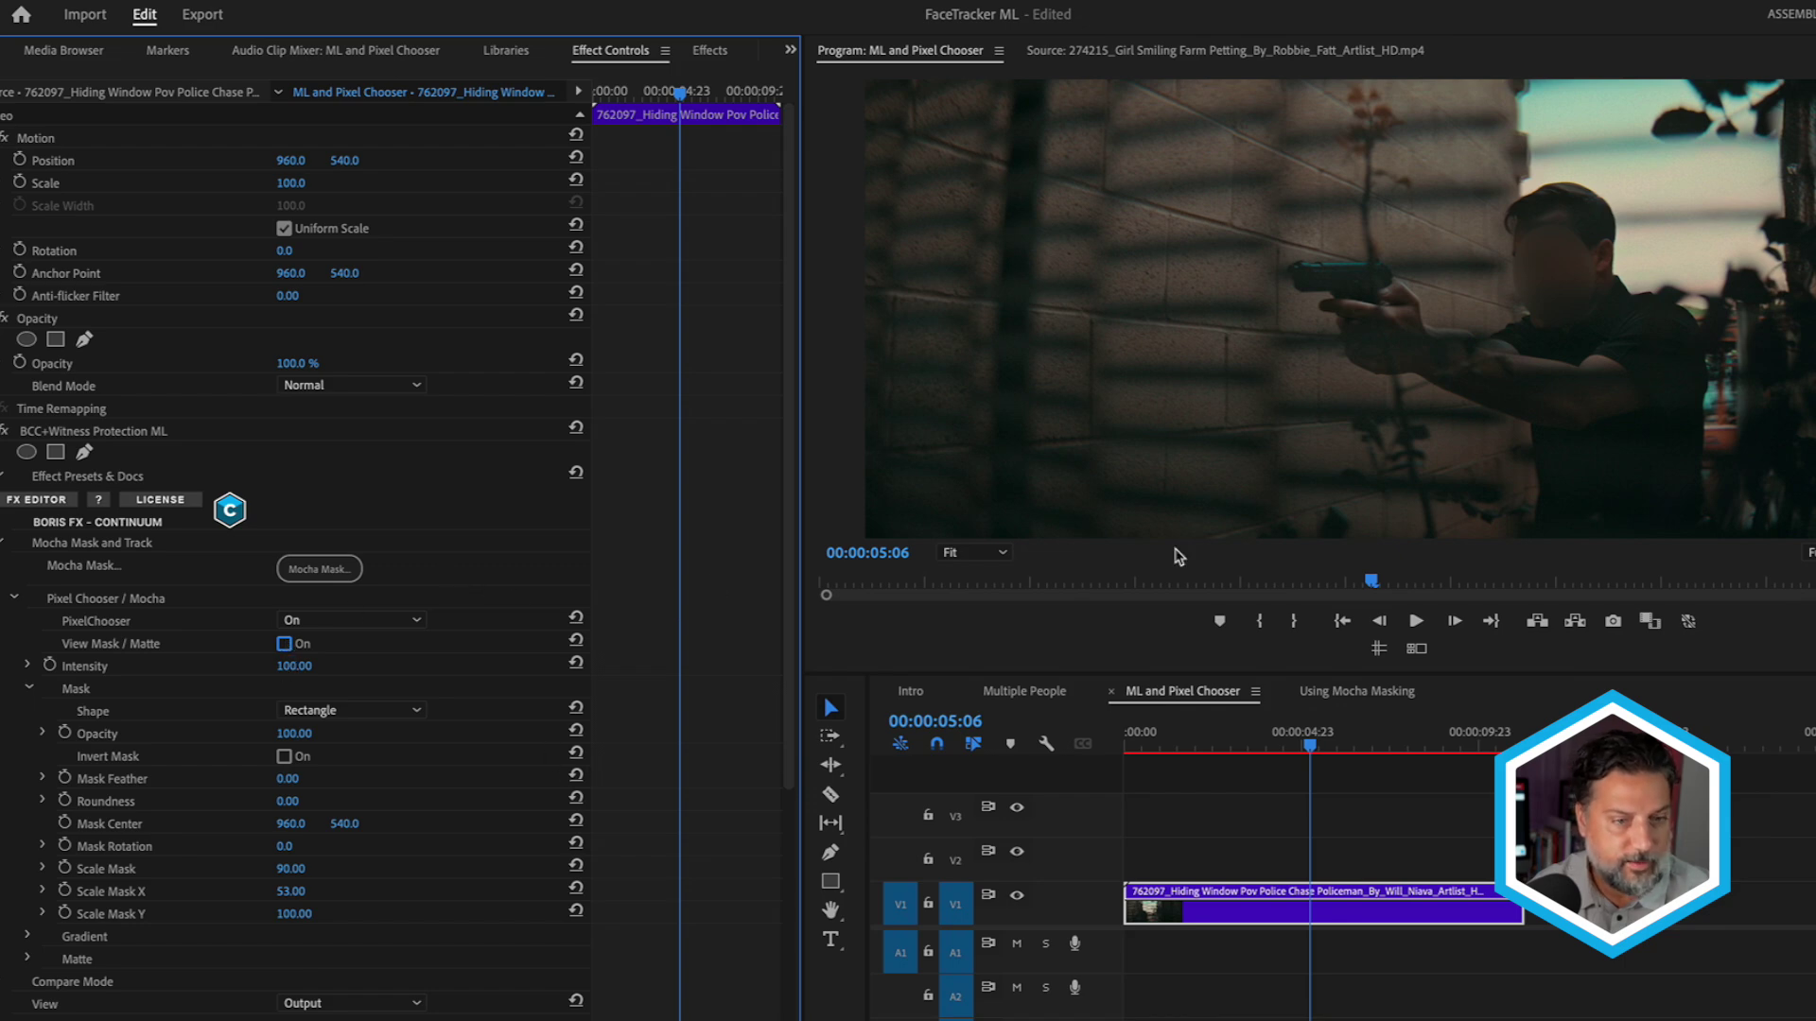
# - Play the police clip from an earlier point to review the masked blur
pyautogui.click(1218, 728)
pyautogui.press('space')
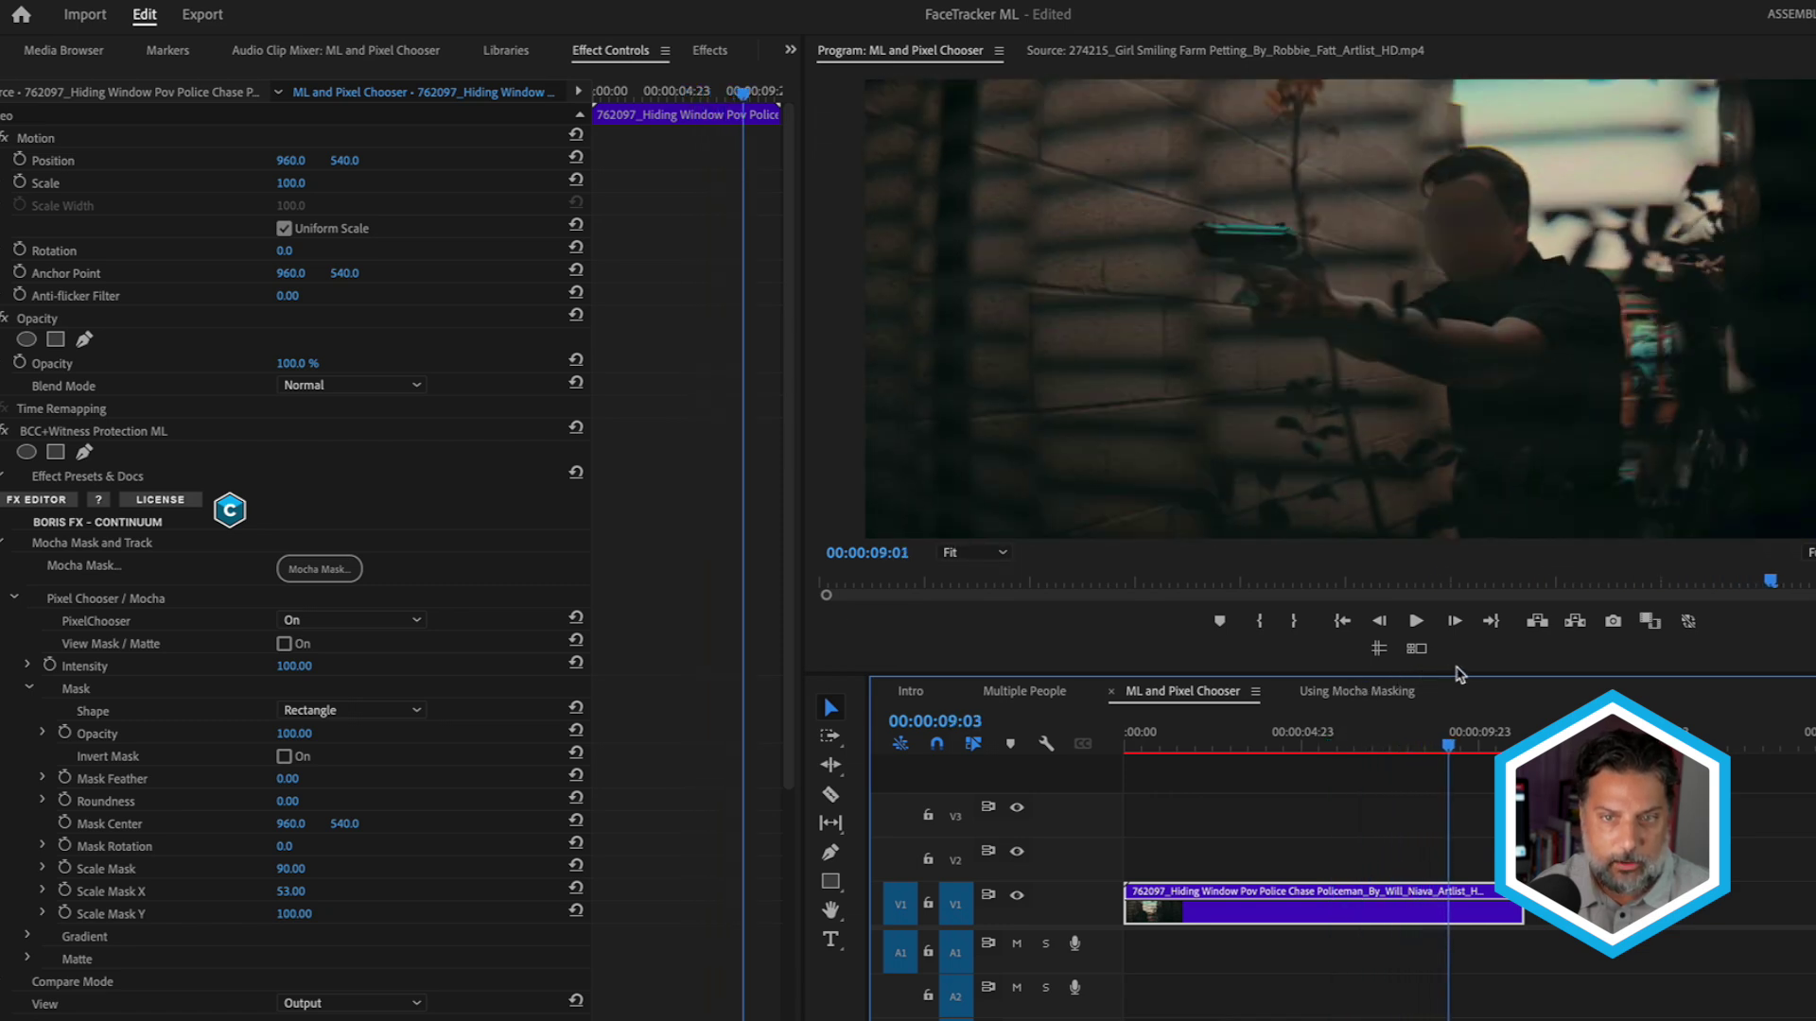
pyautogui.click(1421, 733)
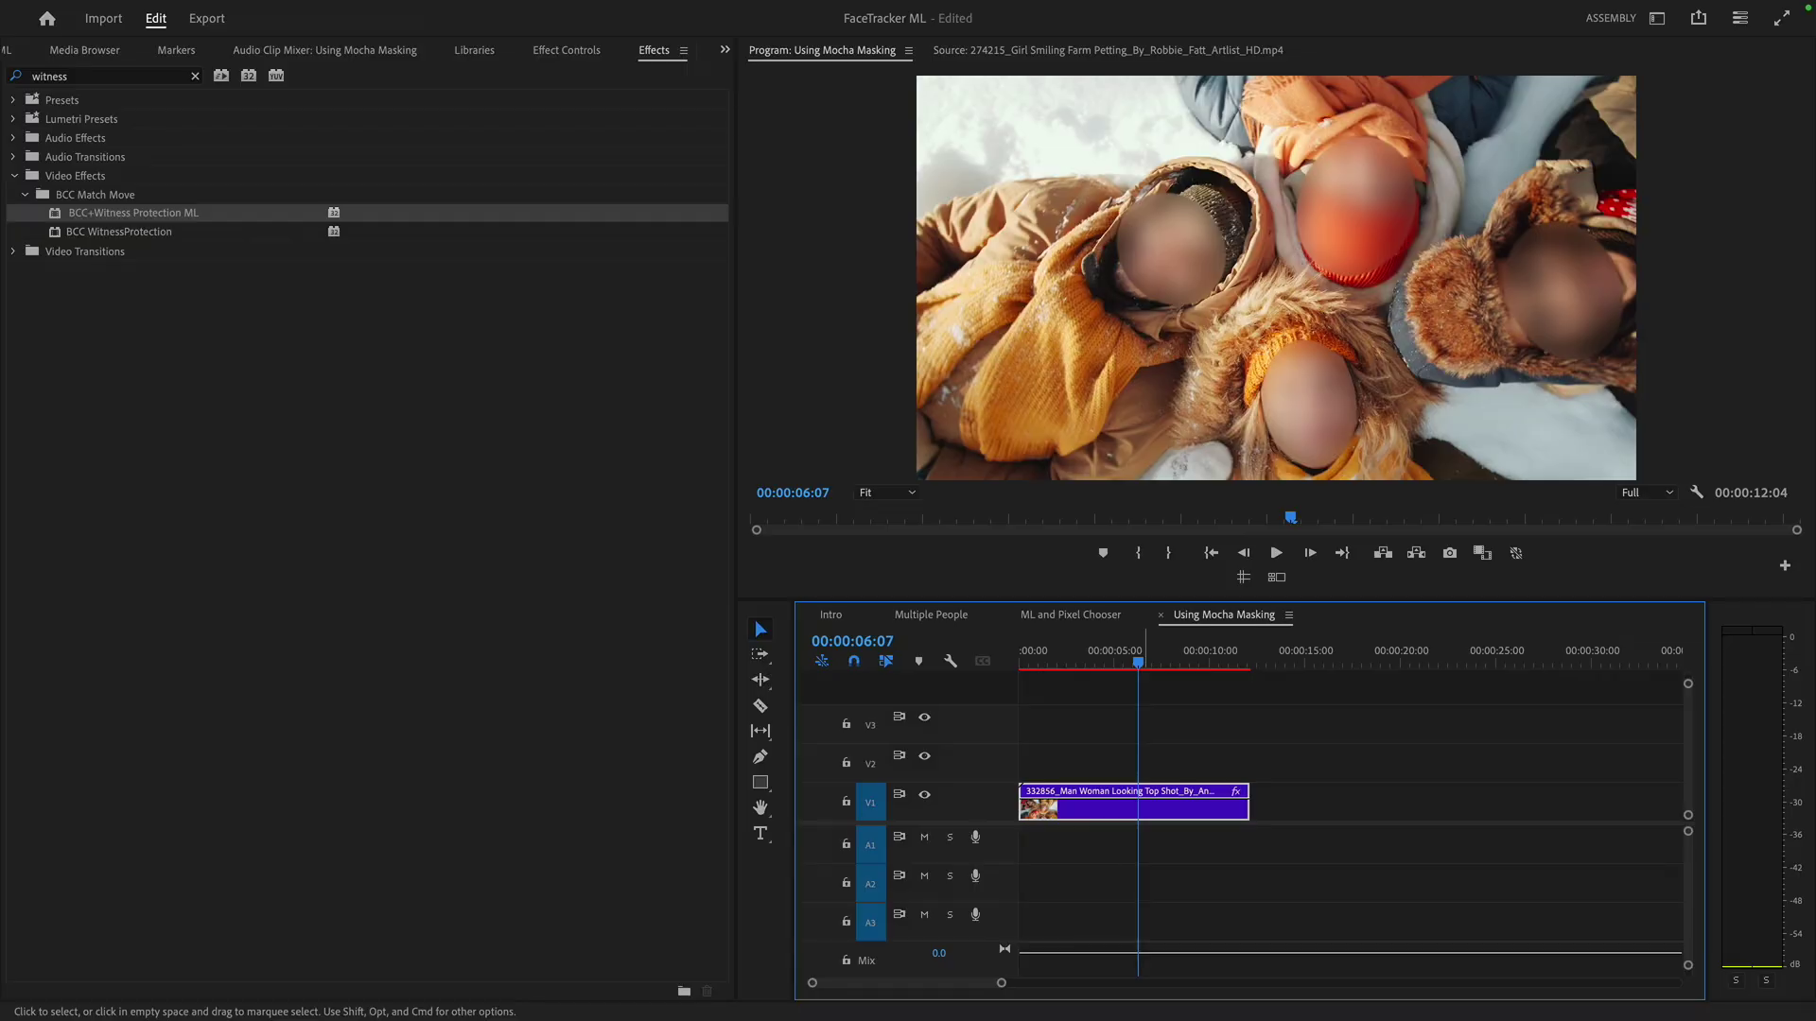
# - Show the snow clip's Witness Protection ML settings in Effect Controls
pyautogui.click(1146, 811)
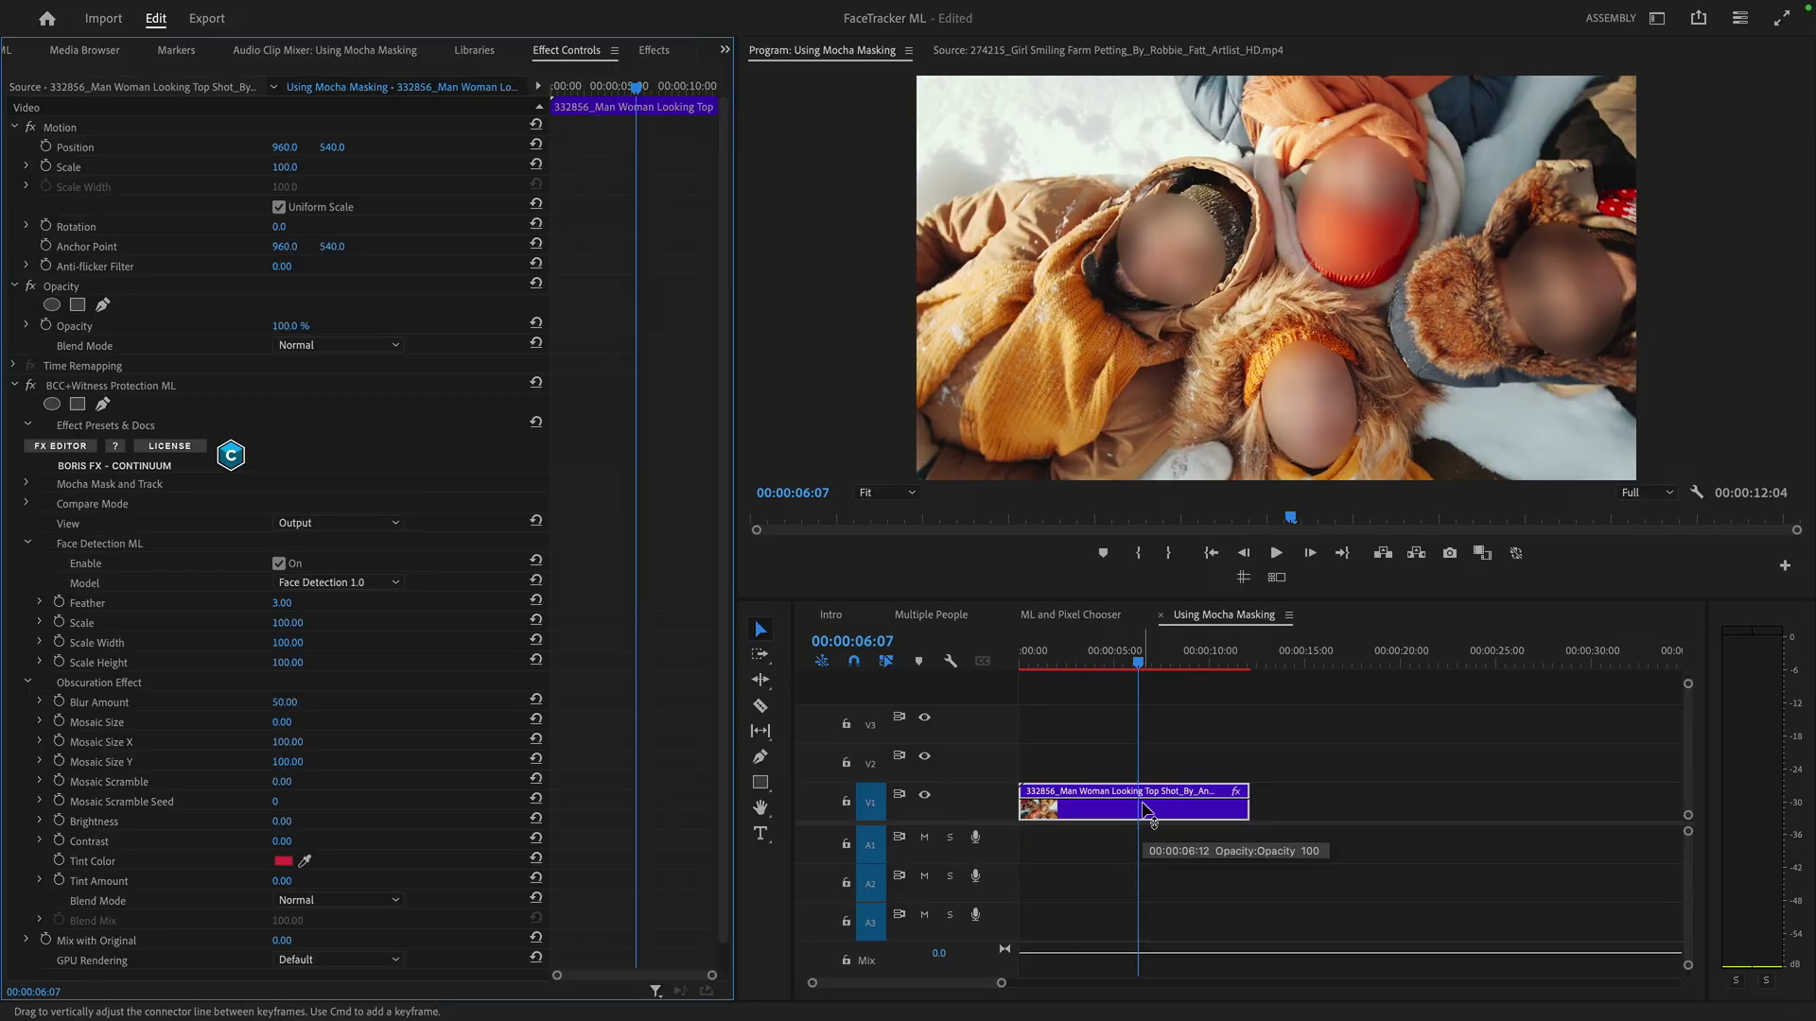
# - Disable Face Detection ML Enable and launch Mocha Mask on the snow clip
pyautogui.click(278, 564)
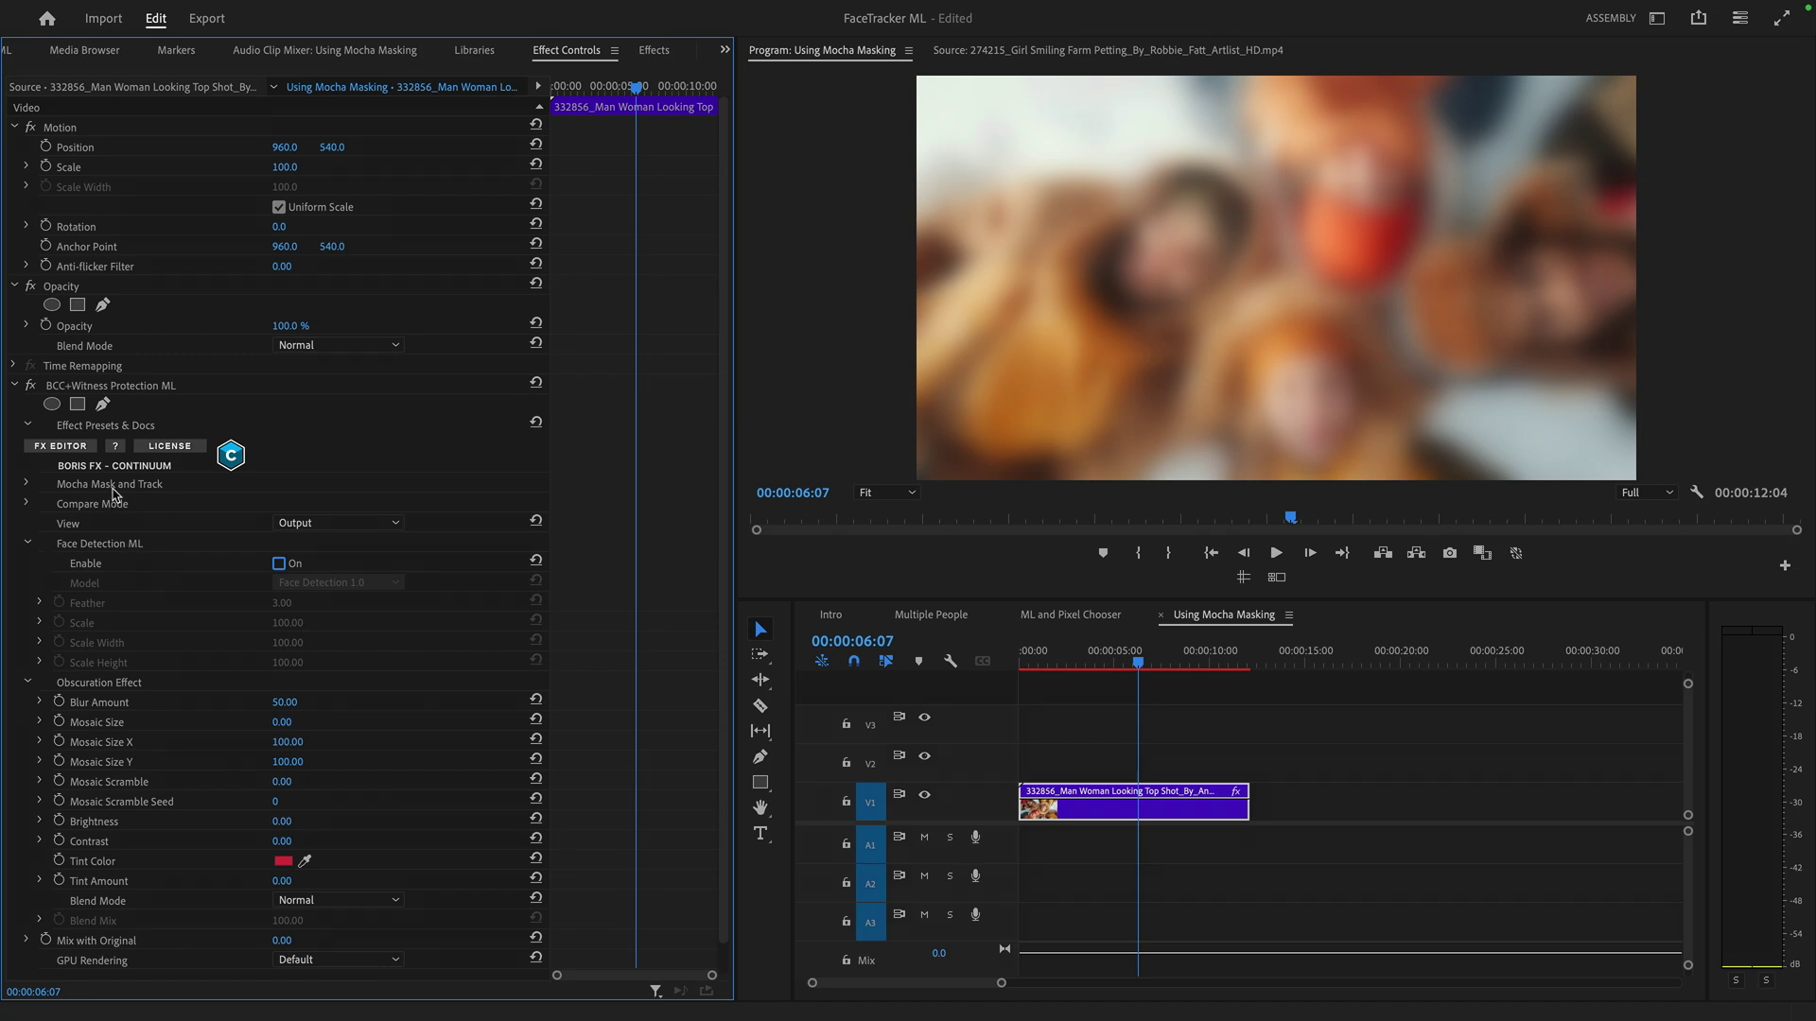
pyautogui.click(27, 487)
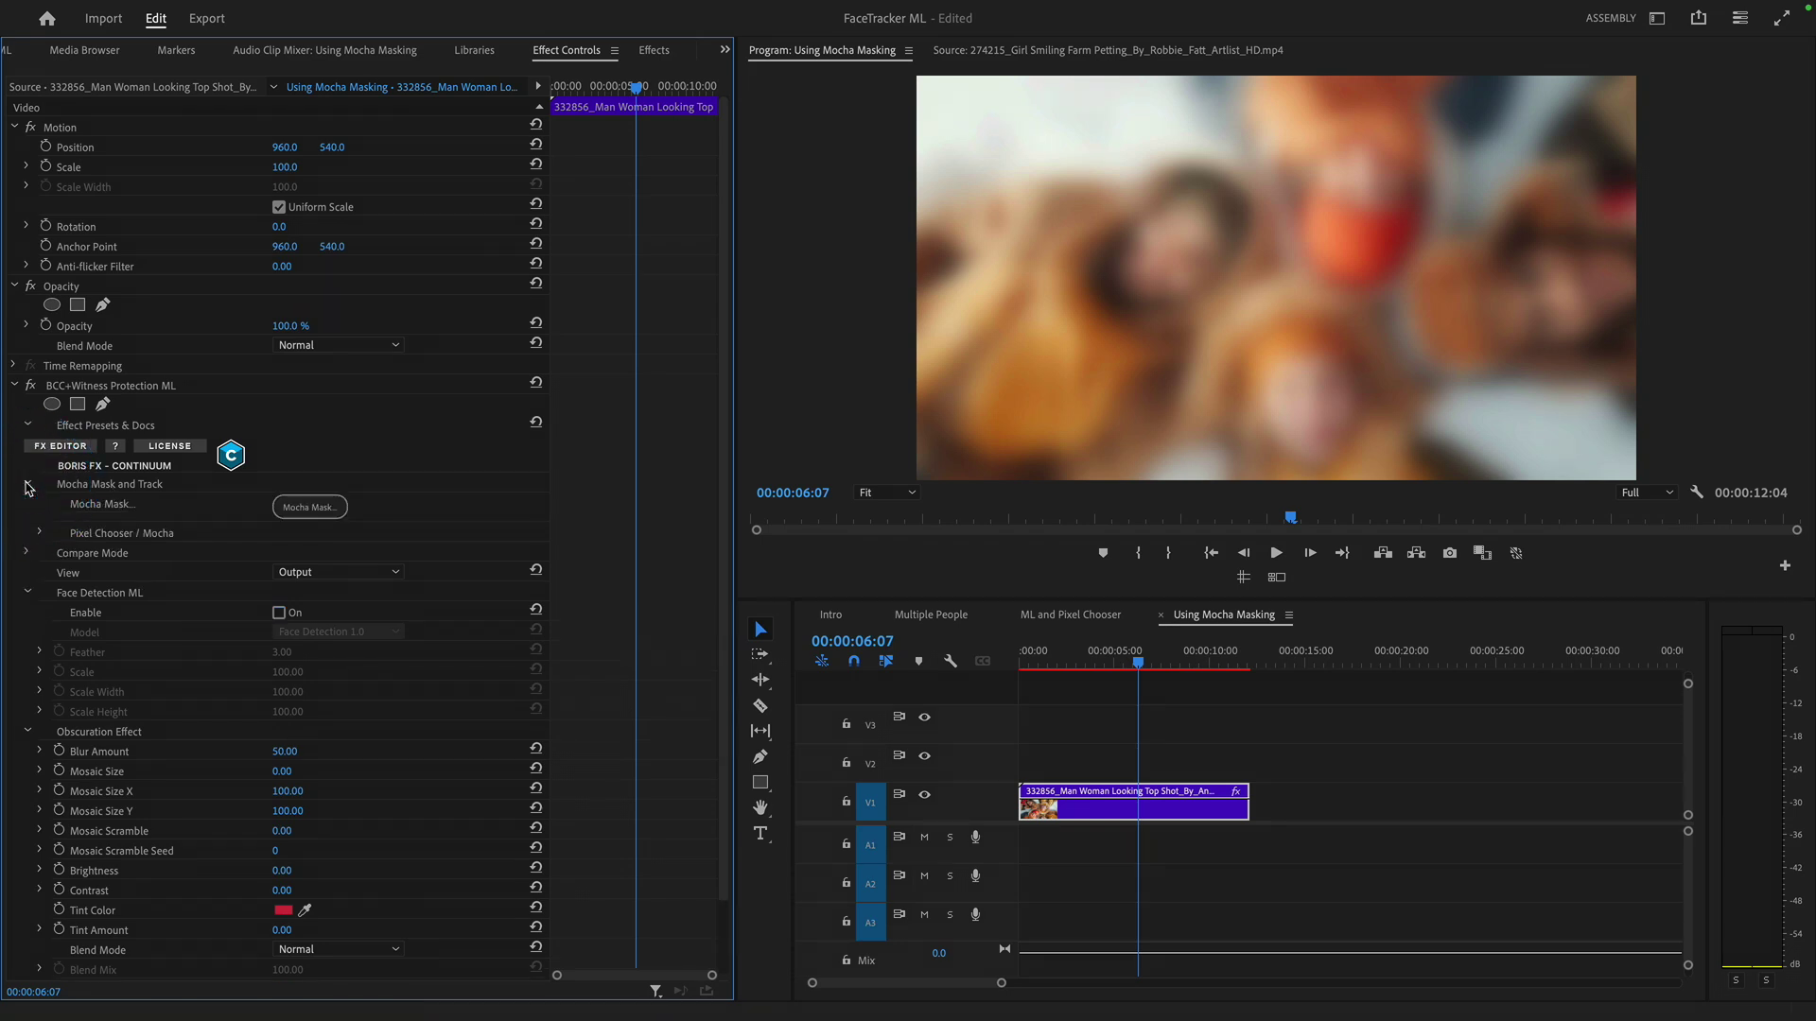
pyautogui.click(318, 511)
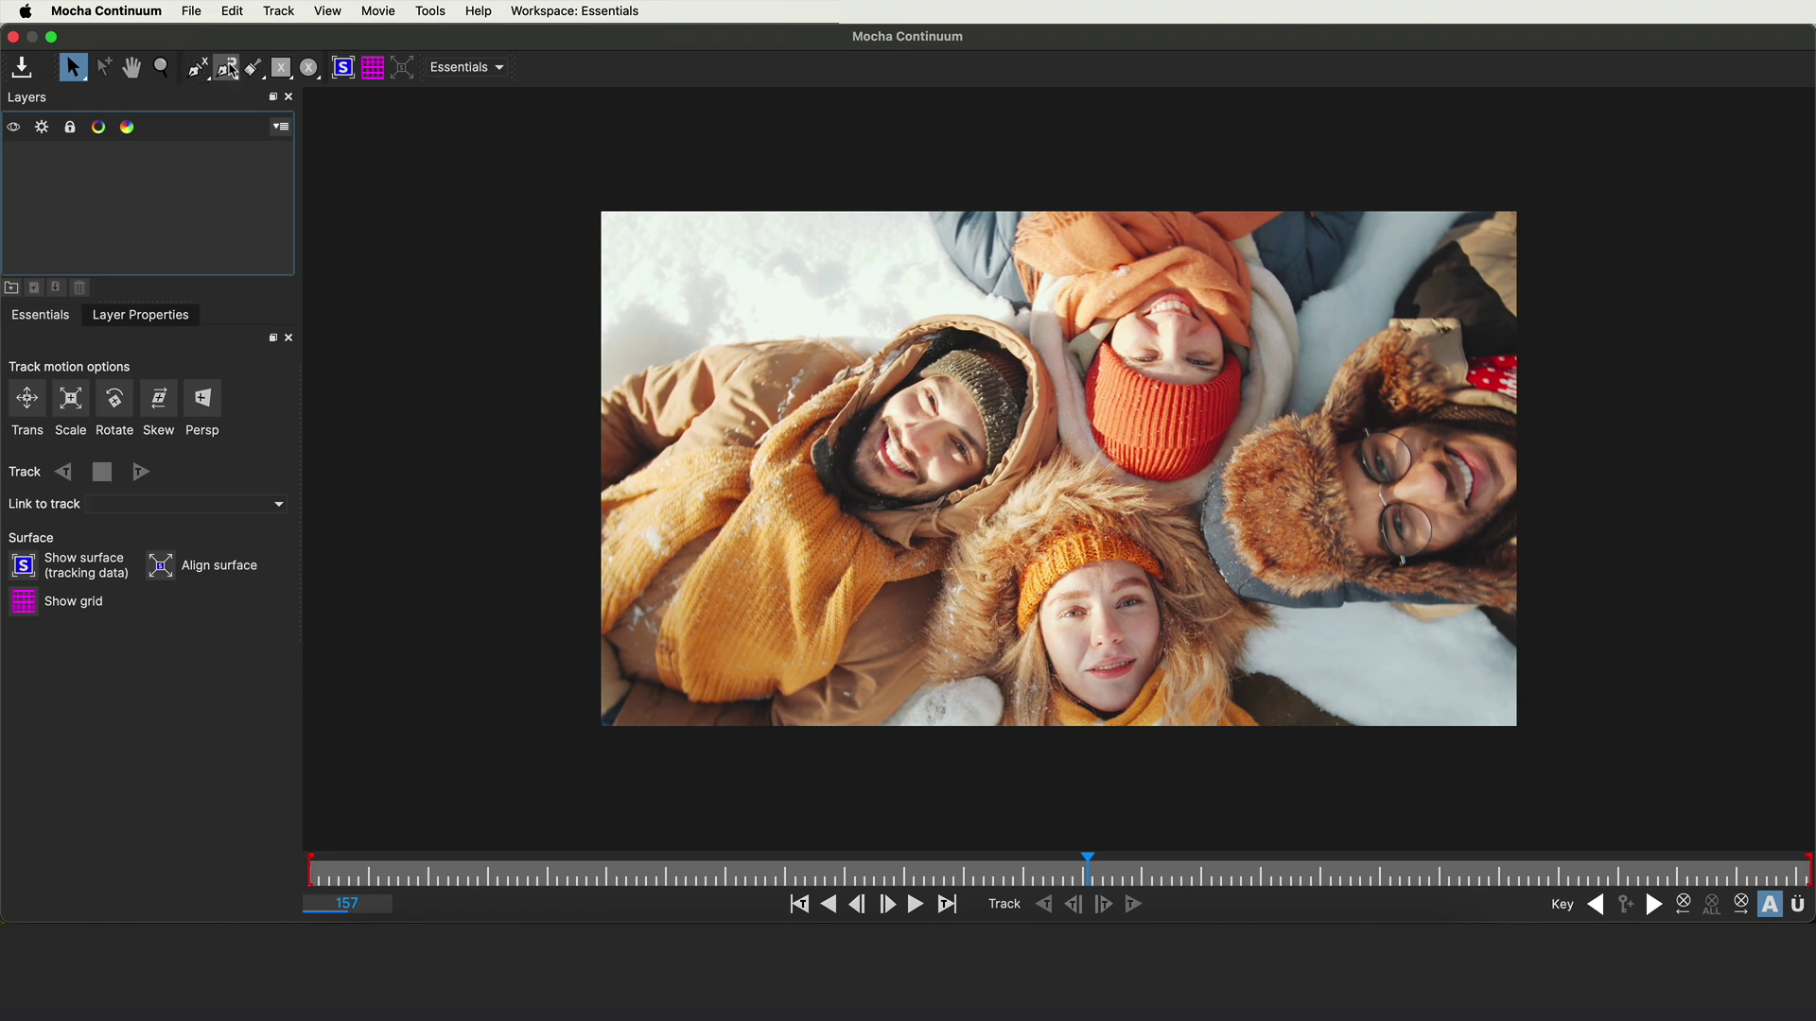
# - Draw a spline mask around the bottom woman's face and delete its surplus points
pyautogui.click(227, 69)
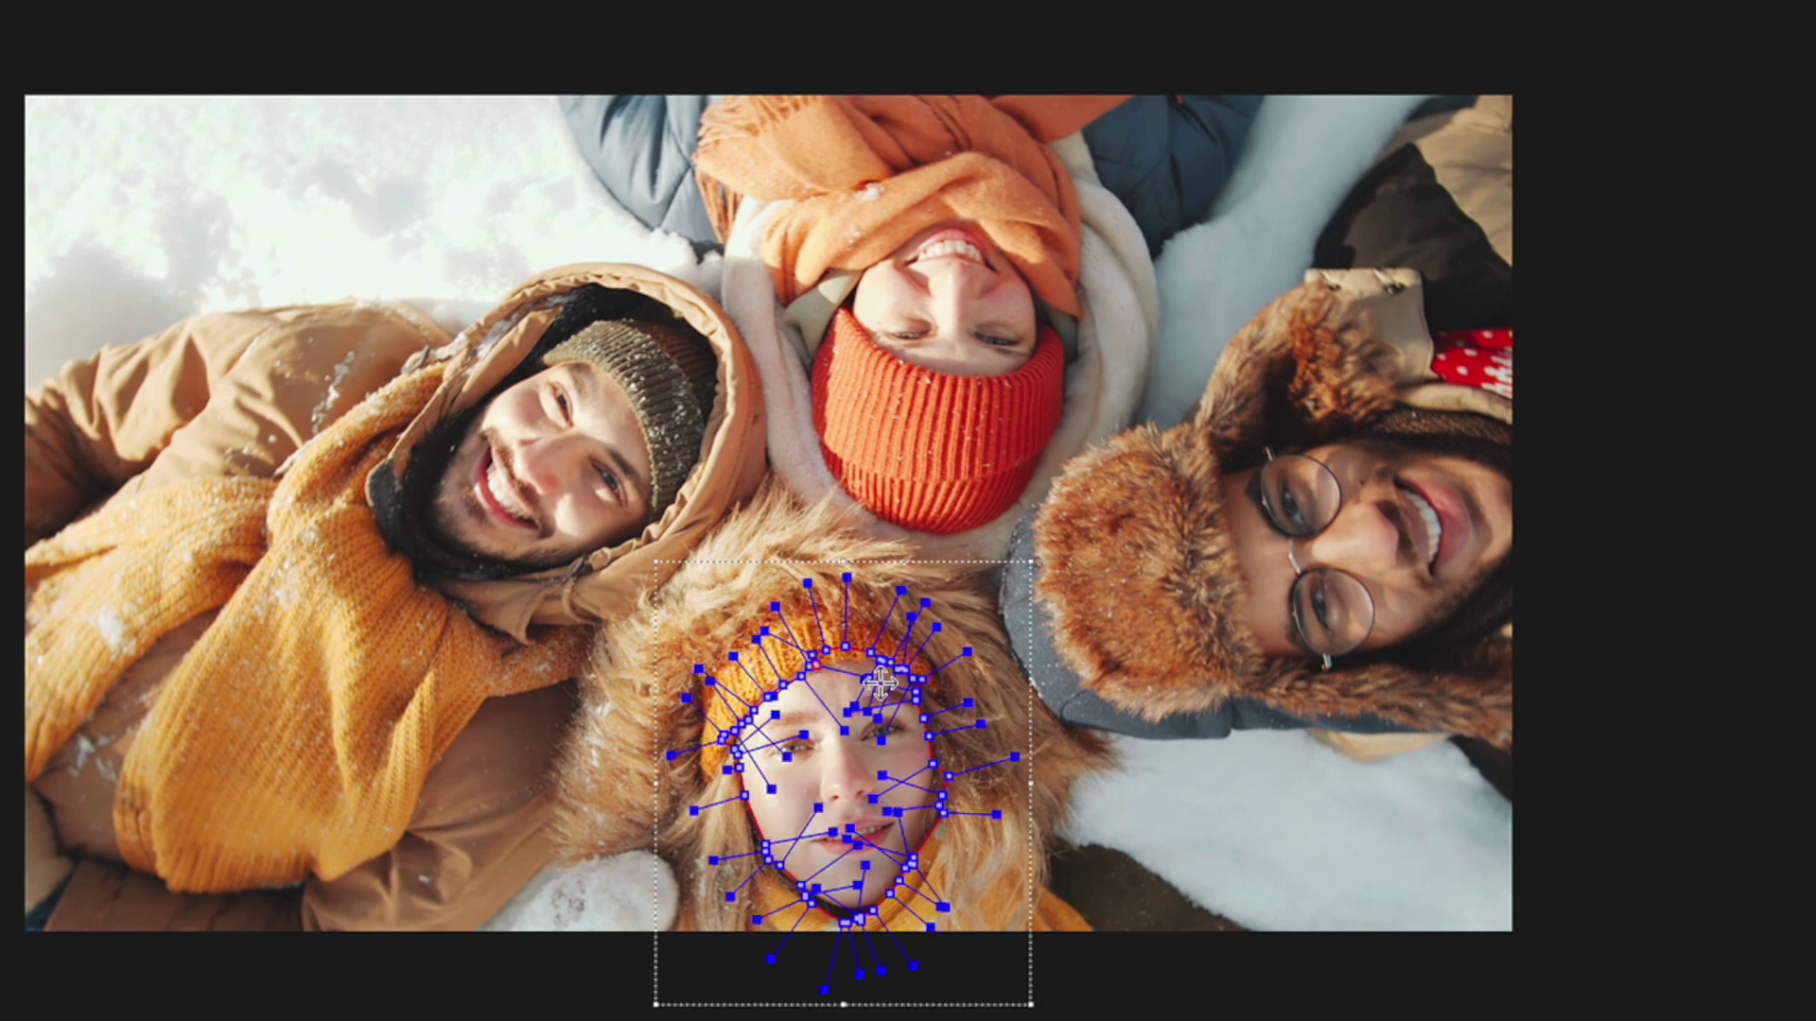
pyautogui.click(799, 677)
pyautogui.moveTo(775, 605)
pyautogui.mouseDown()
pyautogui.moveTo(923, 677)
pyautogui.moveTo(901, 668)
pyautogui.mouseUp()
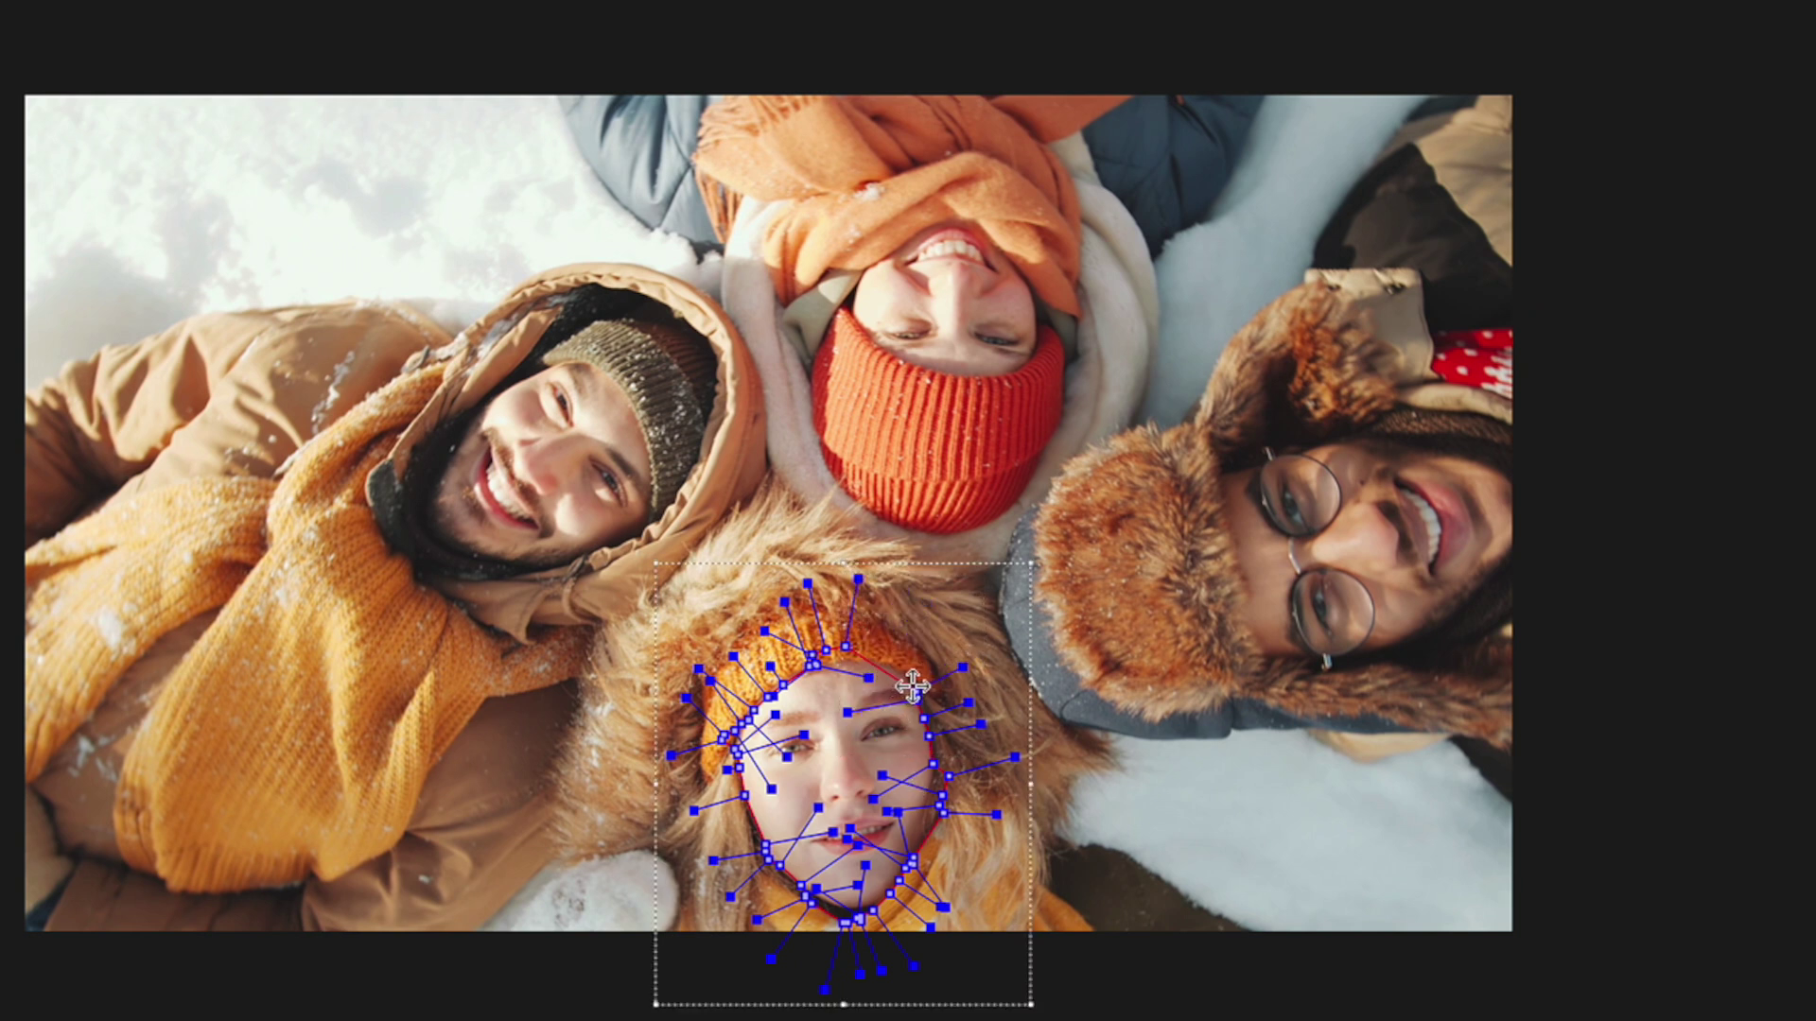
pyautogui.press('Delete')
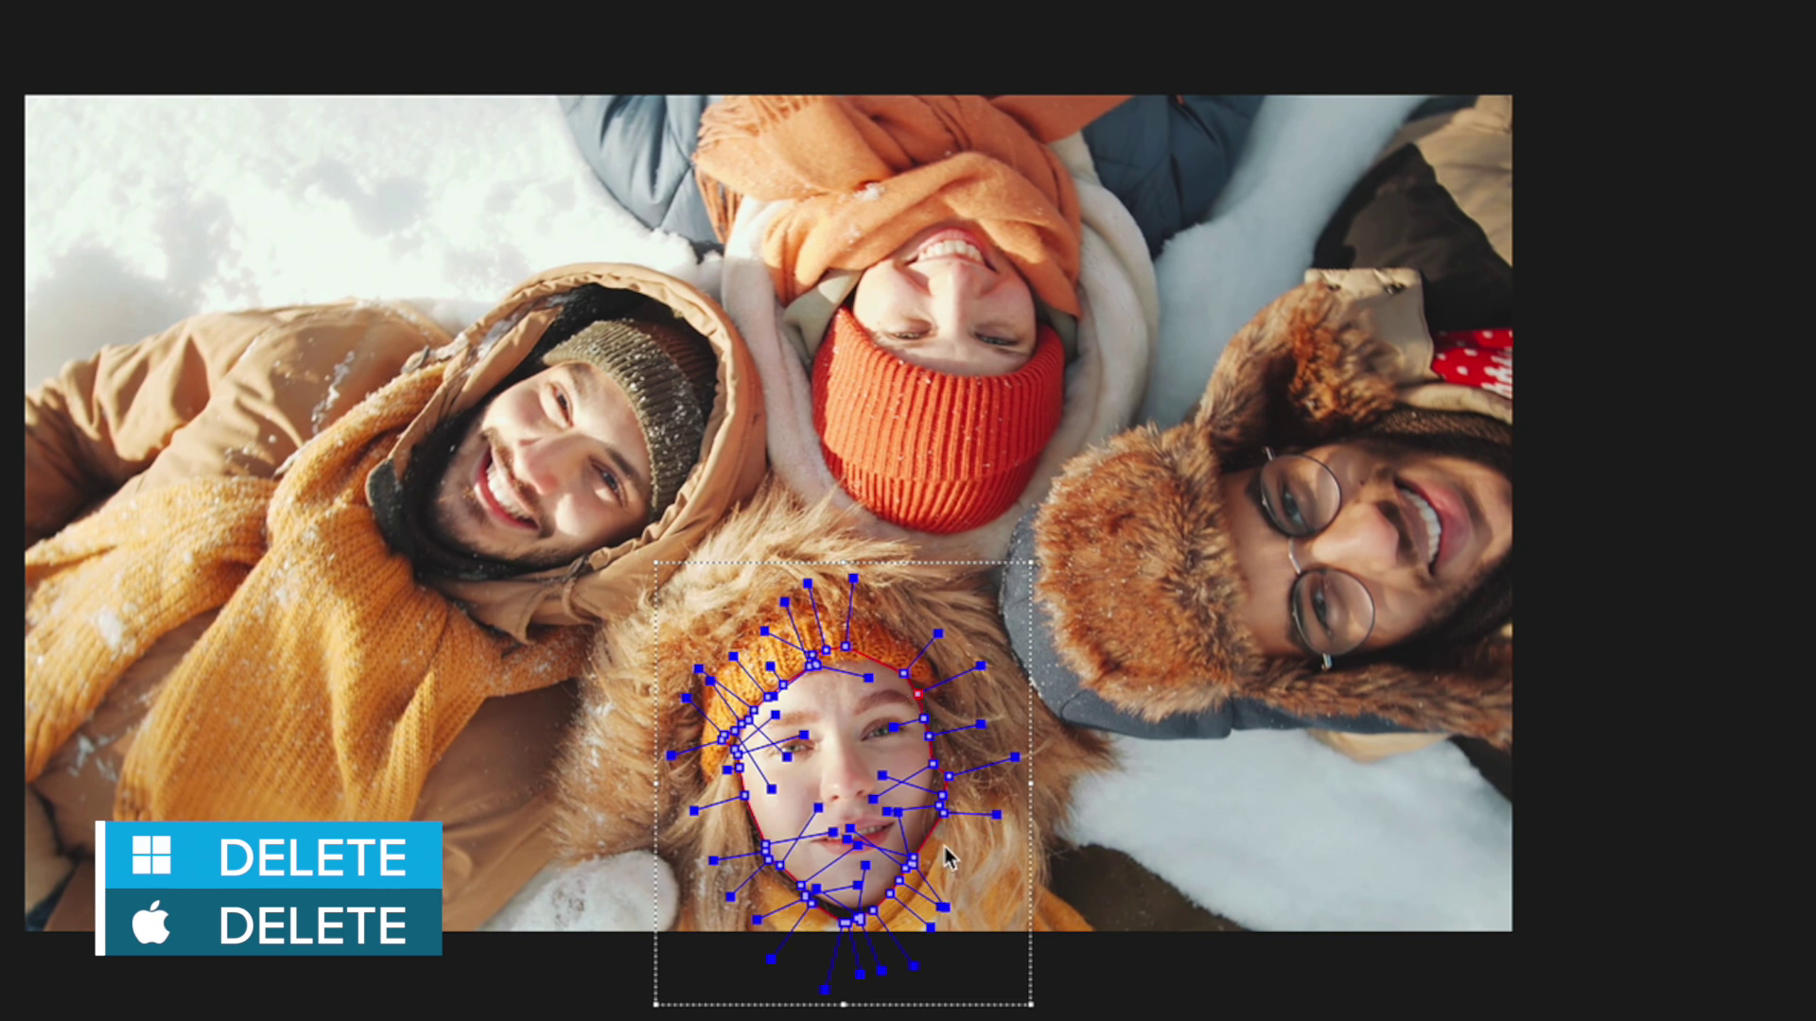
pyautogui.press('Delete')
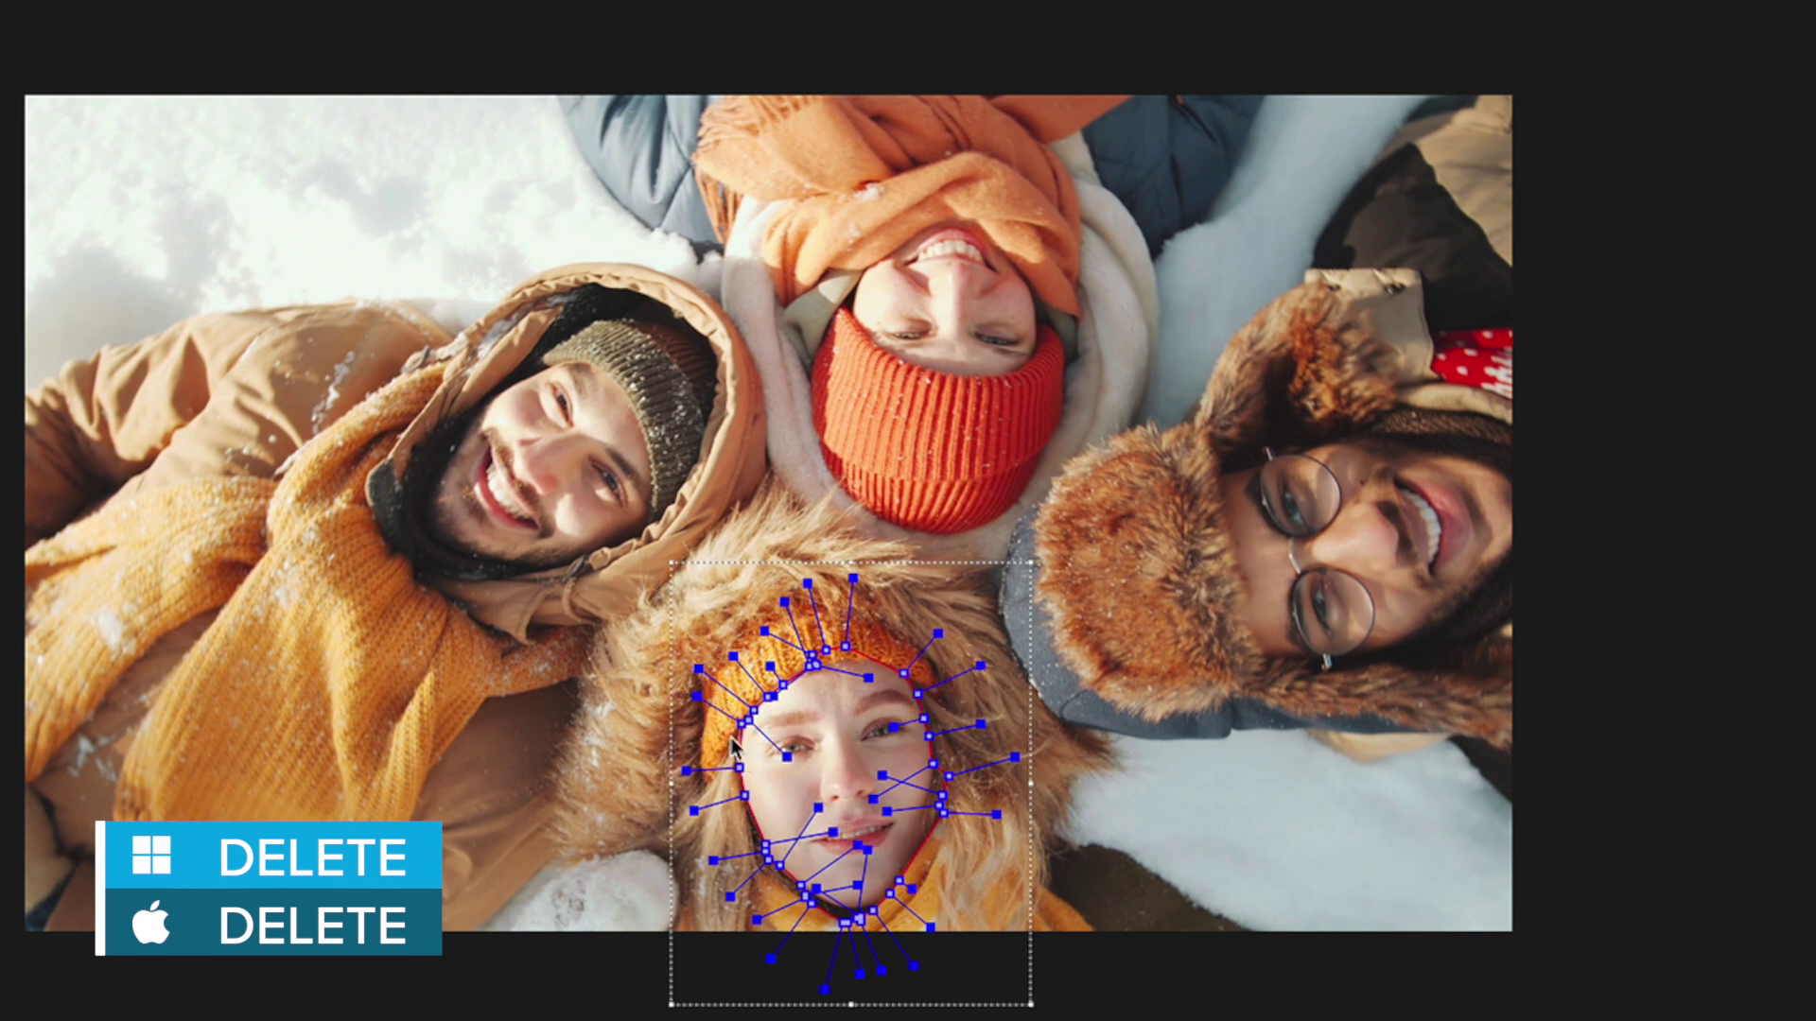
pyautogui.press('Delete')
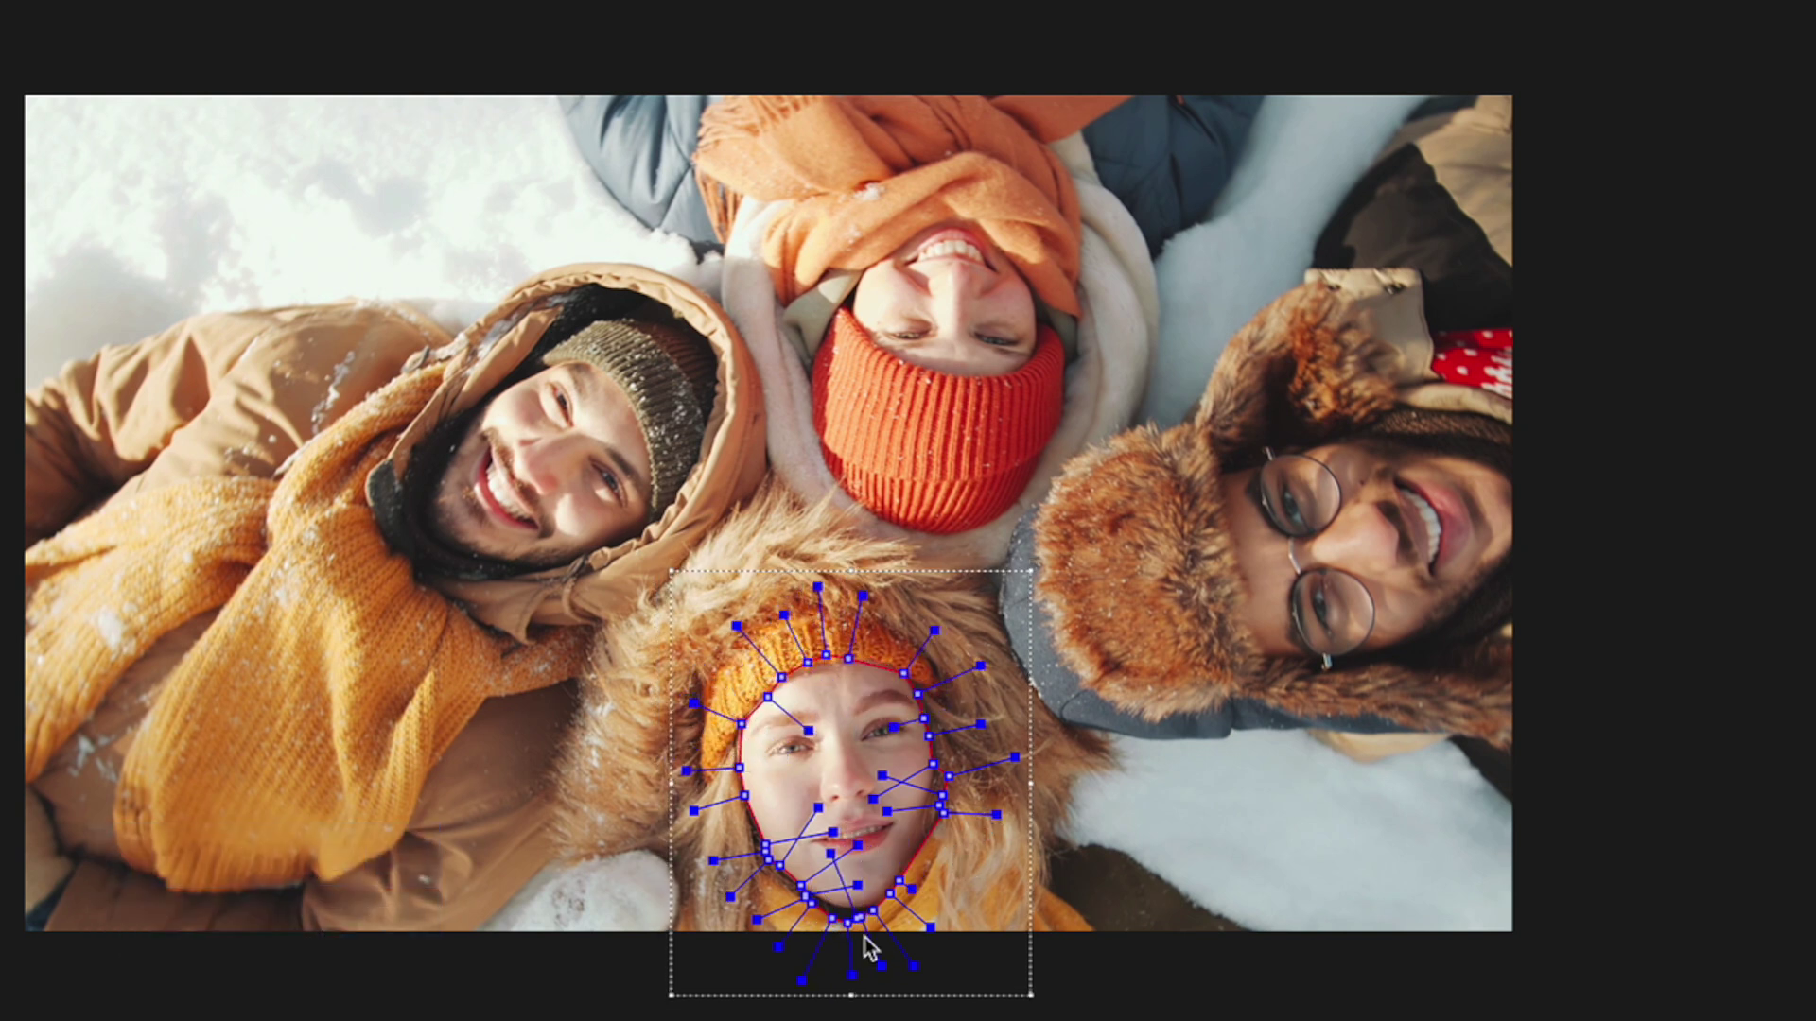
pyautogui.press('Delete')
pyautogui.moveTo(849, 658); pyautogui.dragTo(854, 654)
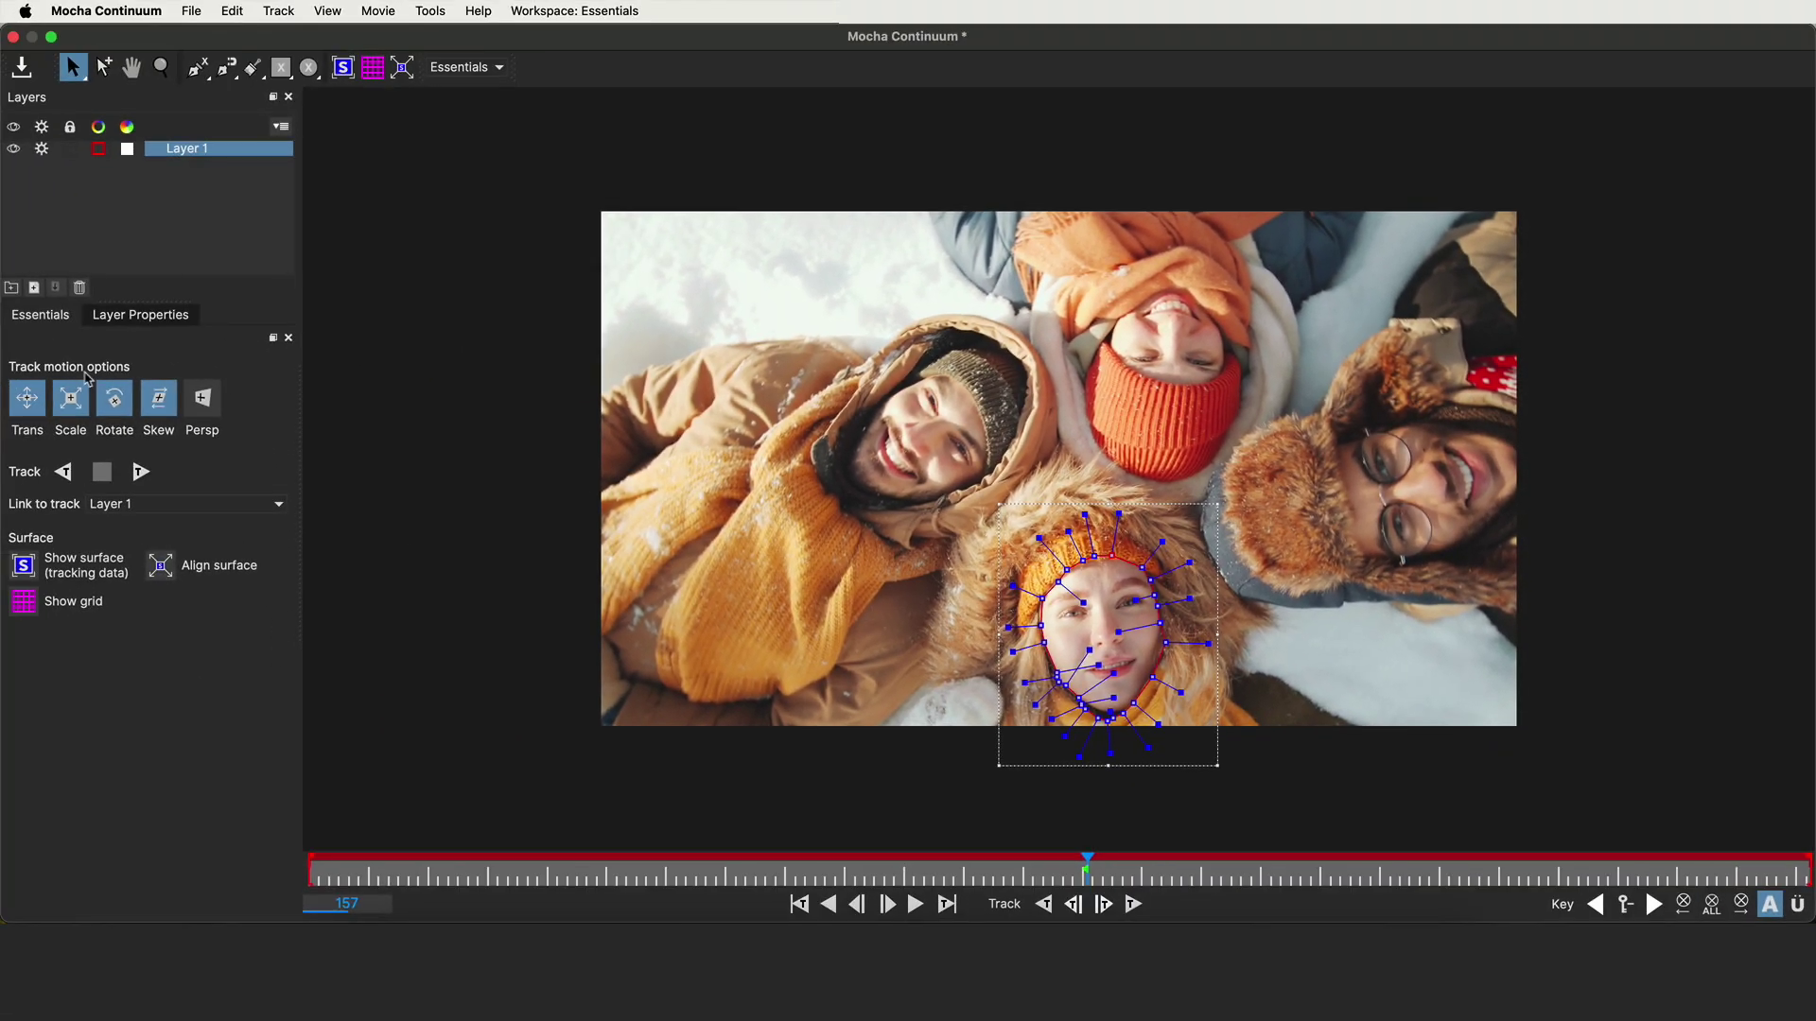
# - Turn off skew so the face mask tracks only translation, scale and rotation
pyautogui.click(43, 317)
pyautogui.click(158, 401)
pyautogui.moveTo(1034, 871)
pyautogui.mouseDown()
pyautogui.moveTo(920, 871)
pyautogui.moveTo(1084, 865)
pyautogui.mouseUp()
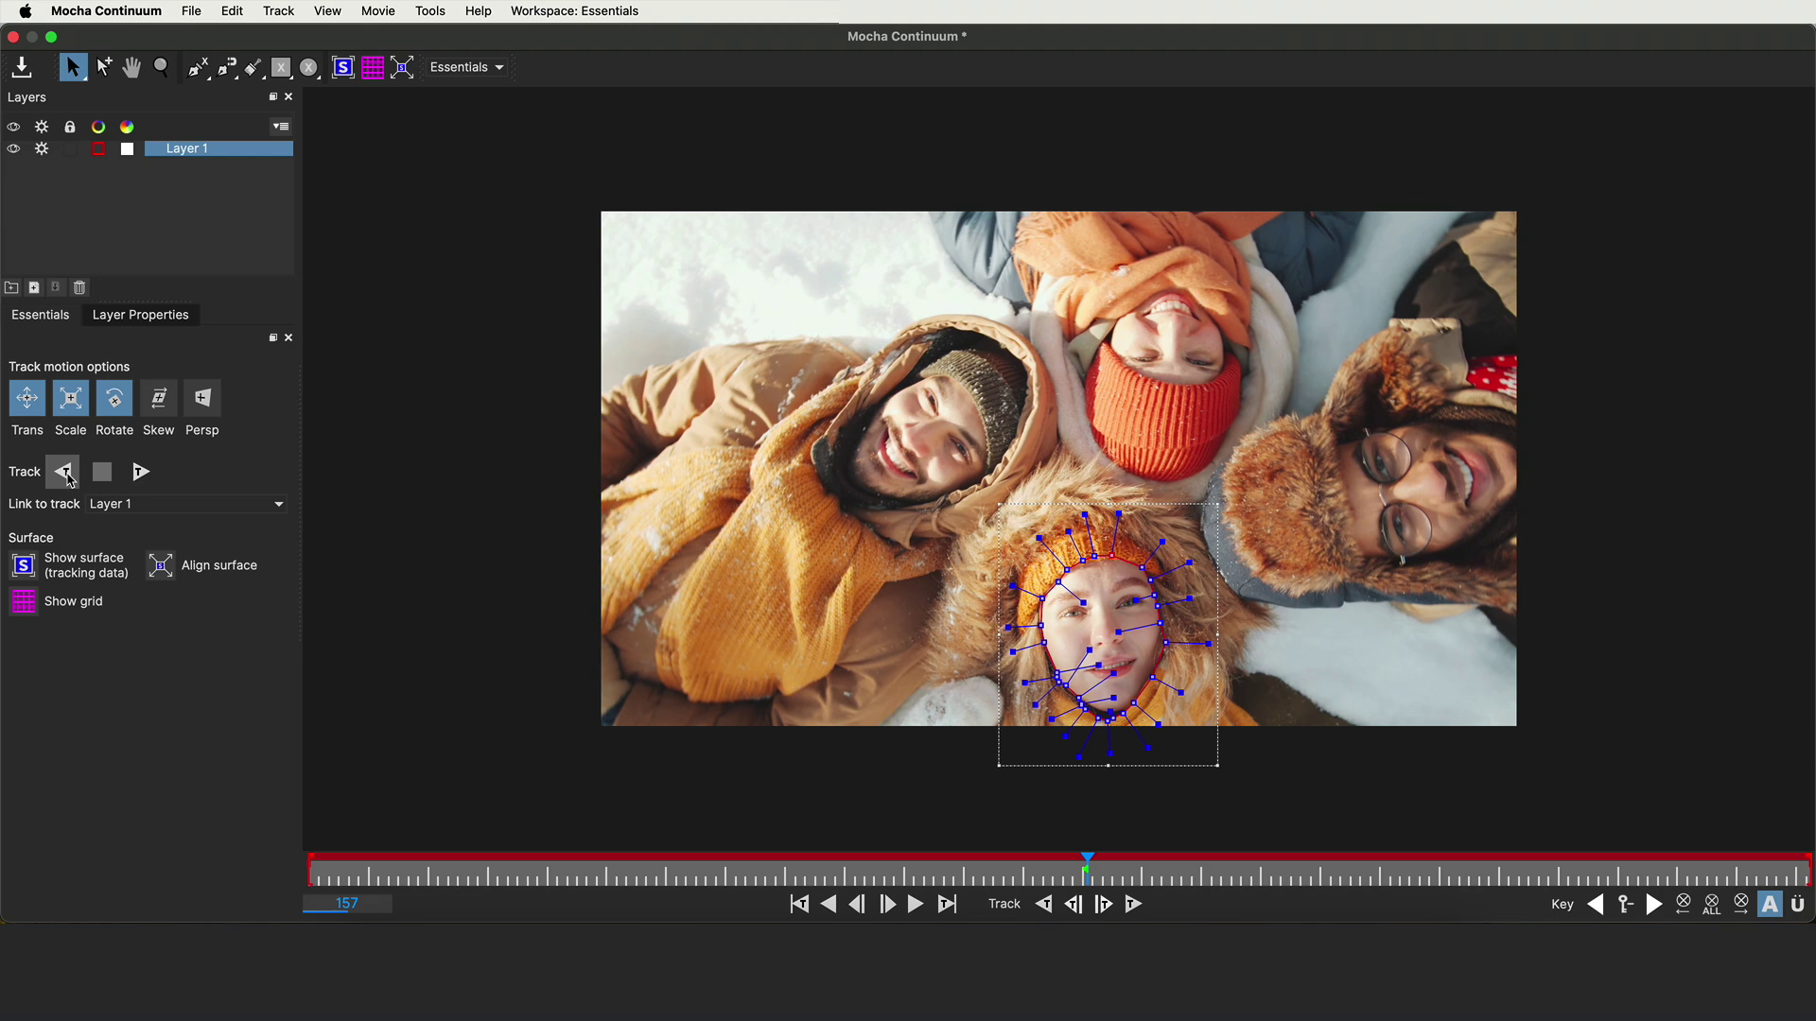
# - Track the face mask backward to the clip start, correcting a stray point
pyautogui.click(64, 472)
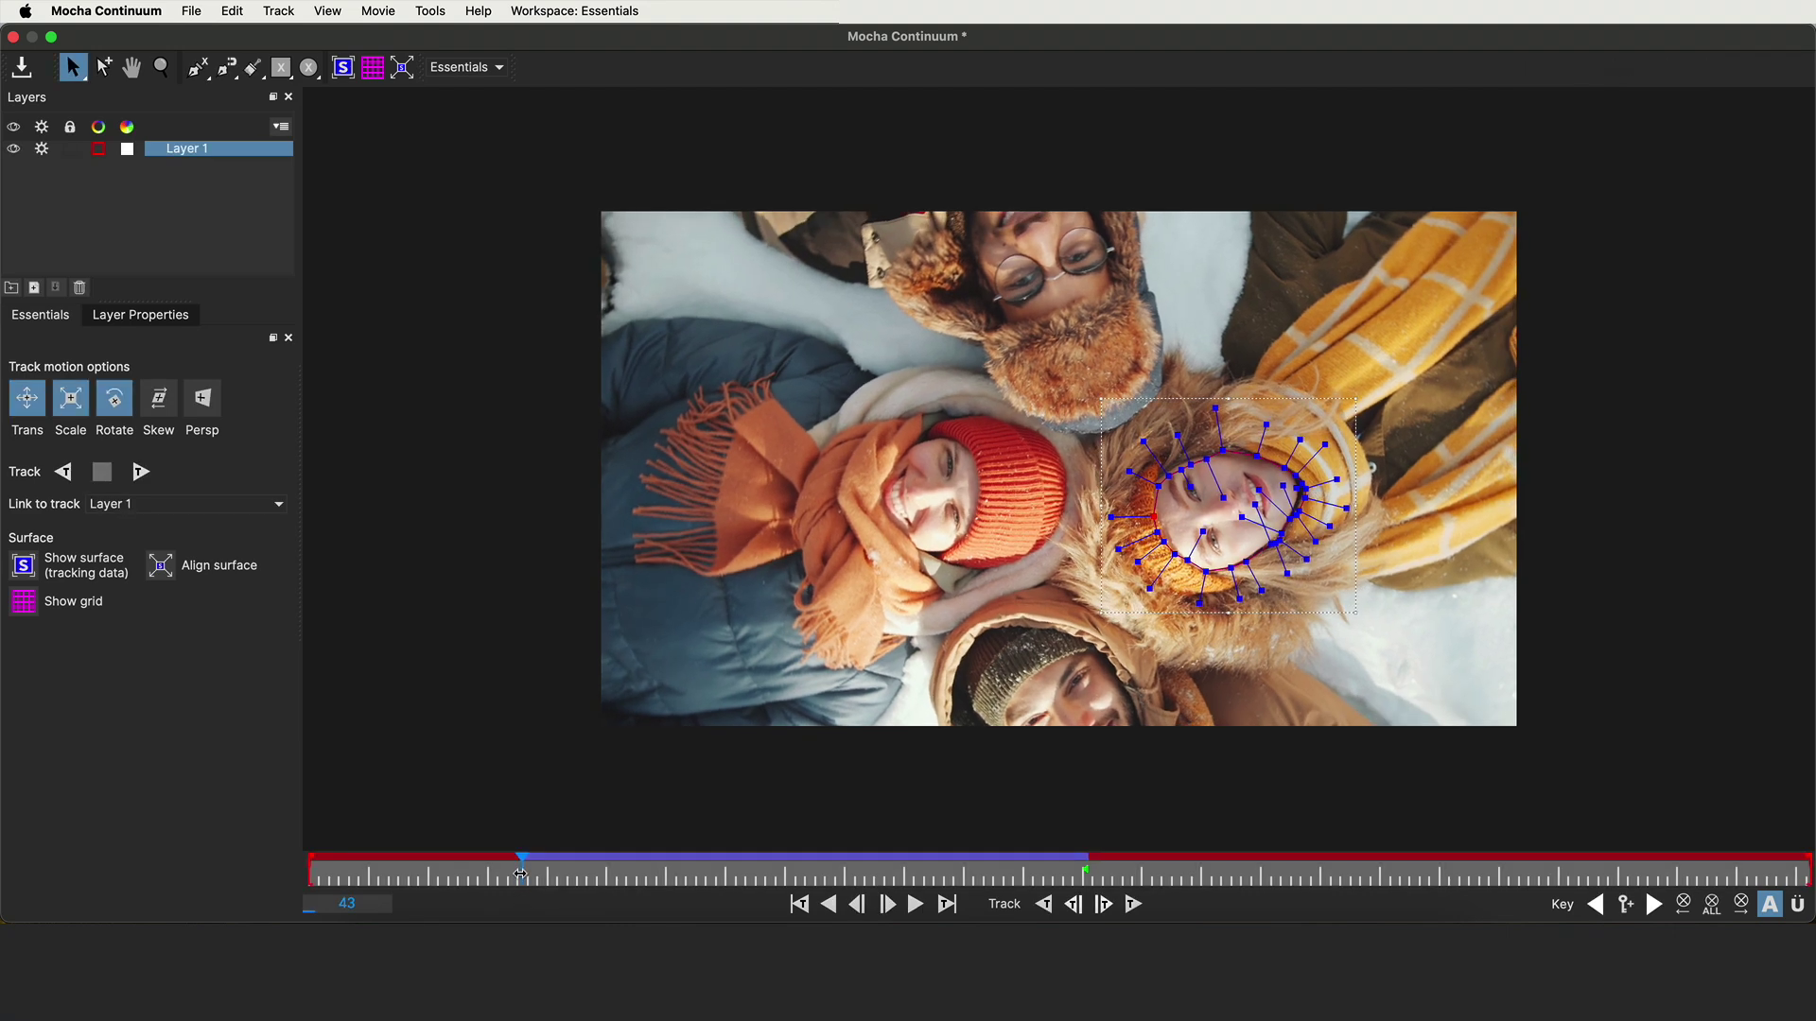
pyautogui.moveTo(521, 873); pyautogui.dragTo(704, 855)
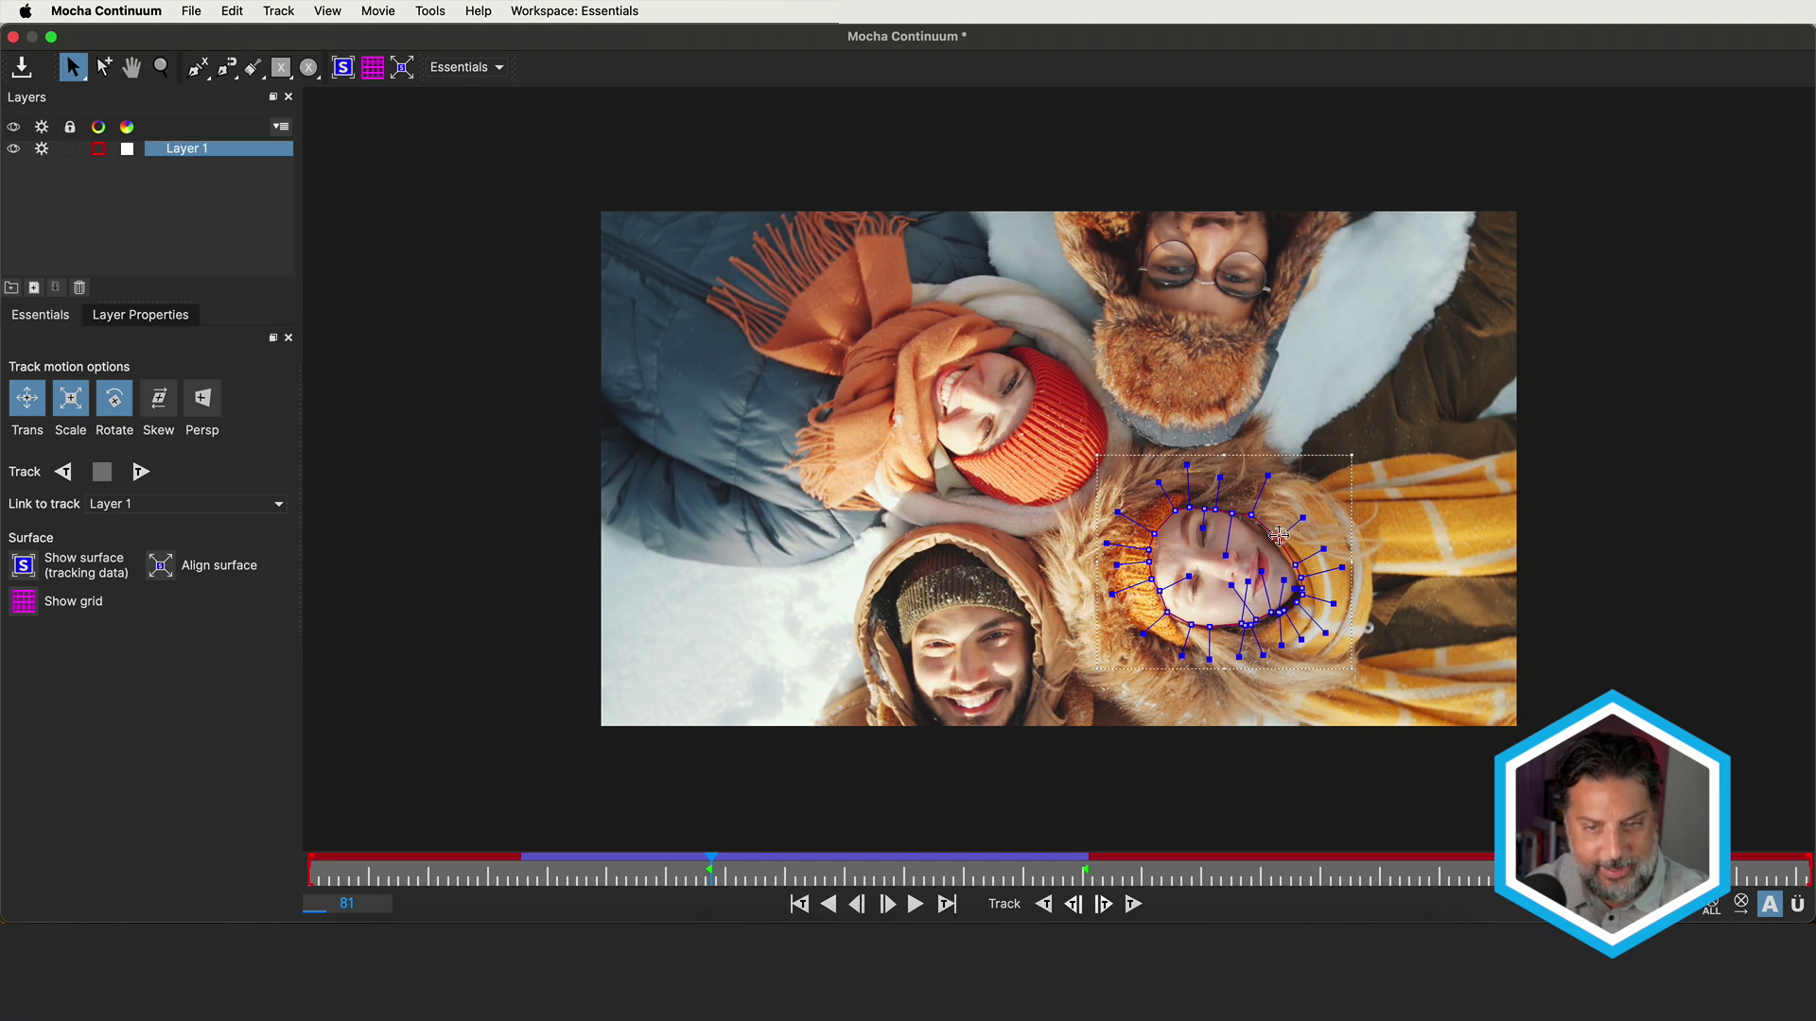
pyautogui.moveTo(1279, 536)
pyautogui.mouseDown()
pyautogui.moveTo(1247, 521)
pyautogui.moveTo(1292, 564)
pyautogui.mouseUp()
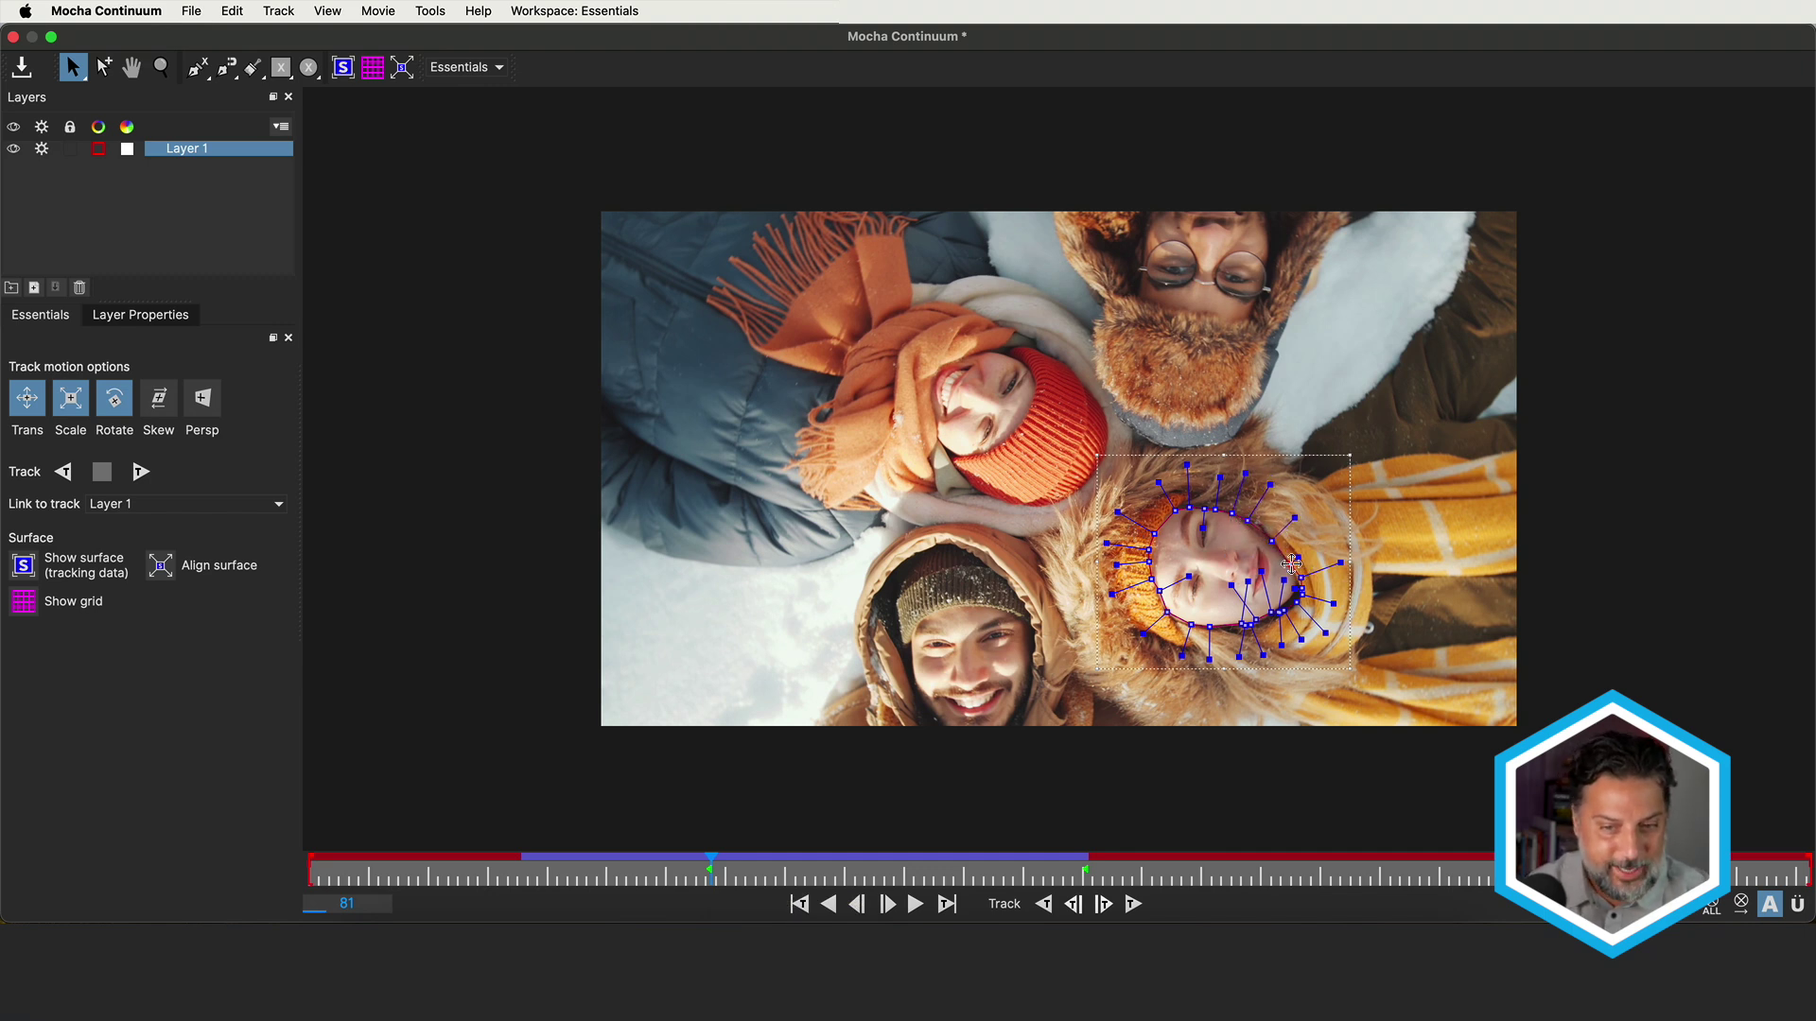
pyautogui.click(63, 472)
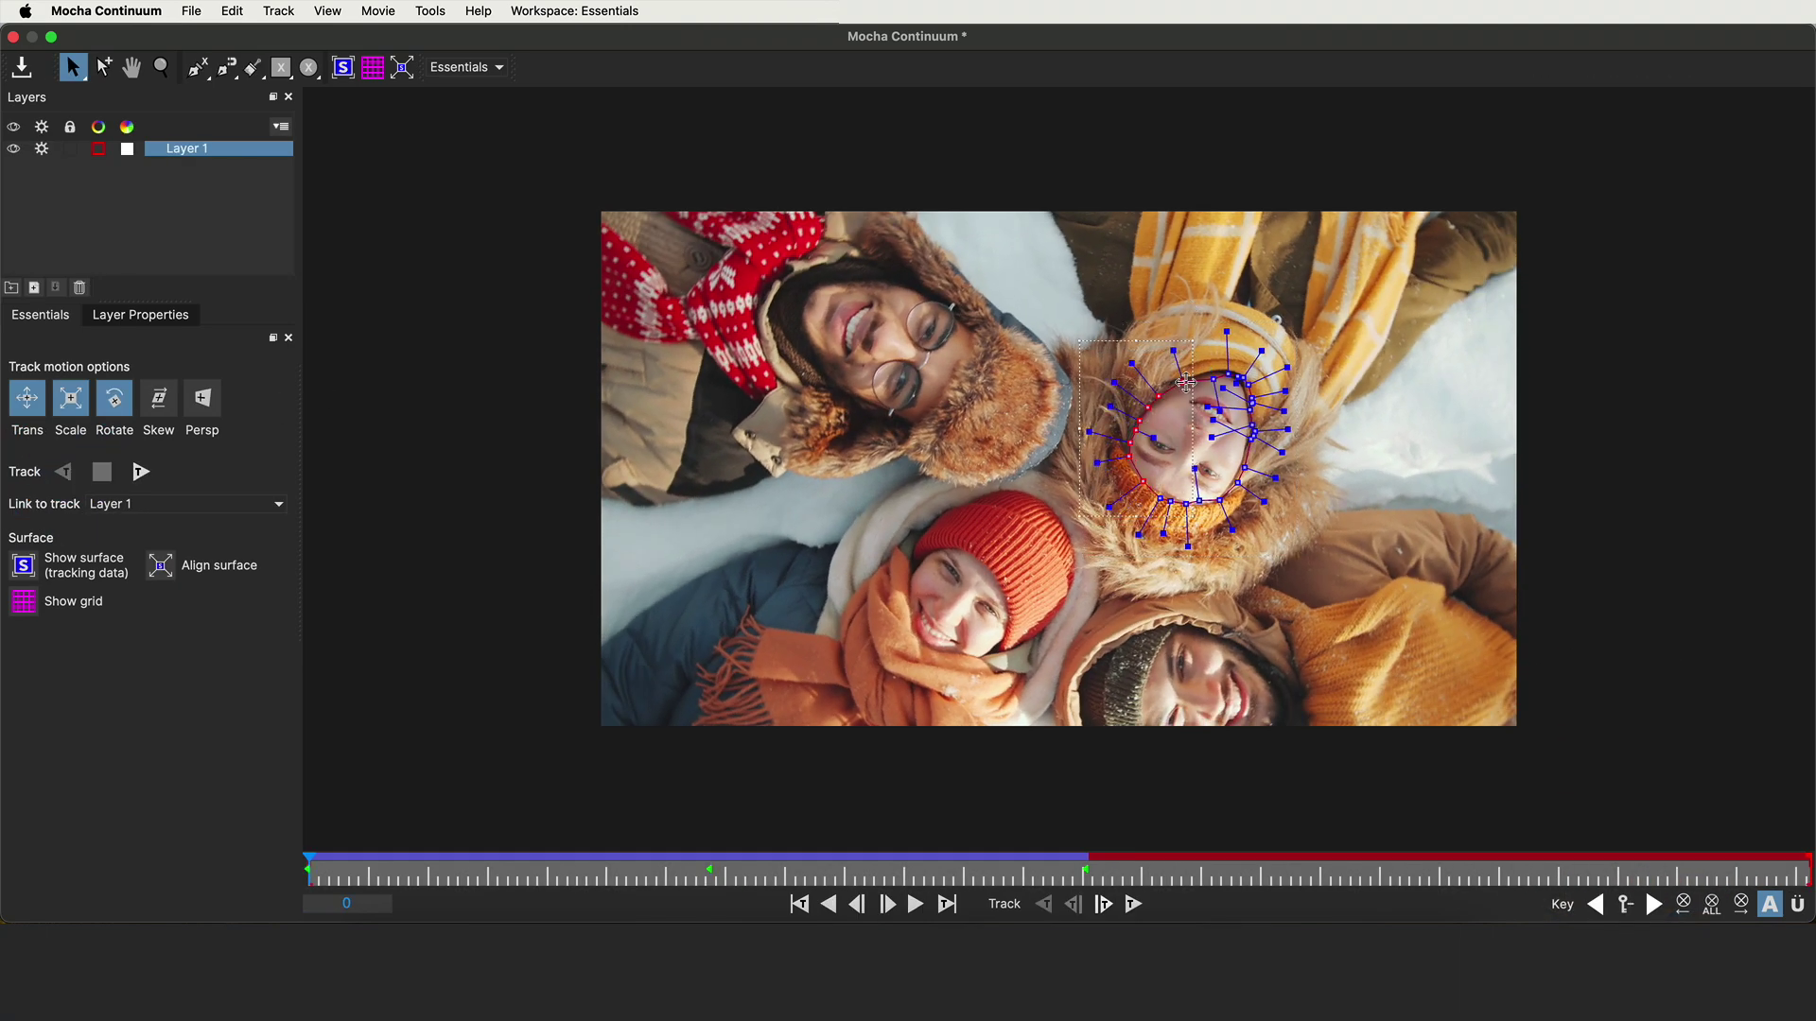
# - Track the face mask forward to the final frame and tweak the chin points
pyautogui.moveTo(310, 888); pyautogui.dragTo(711, 857)
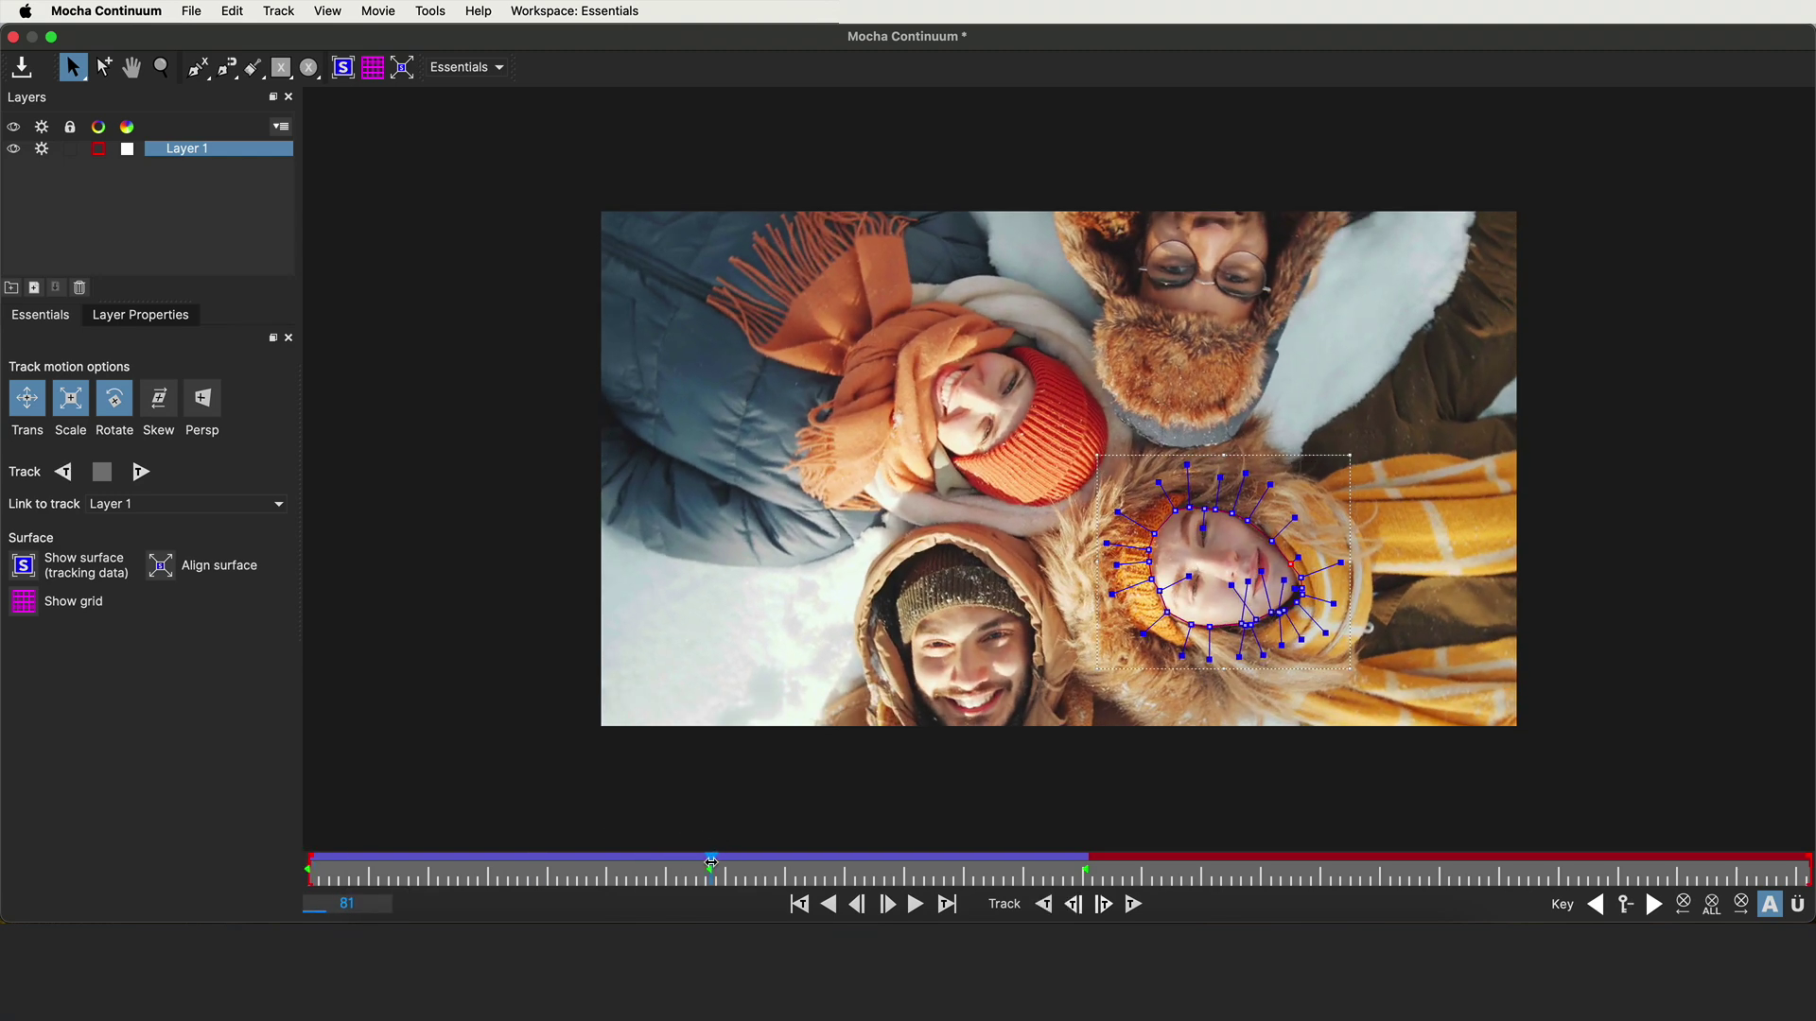
pyautogui.moveTo(711, 865); pyautogui.dragTo(1088, 840)
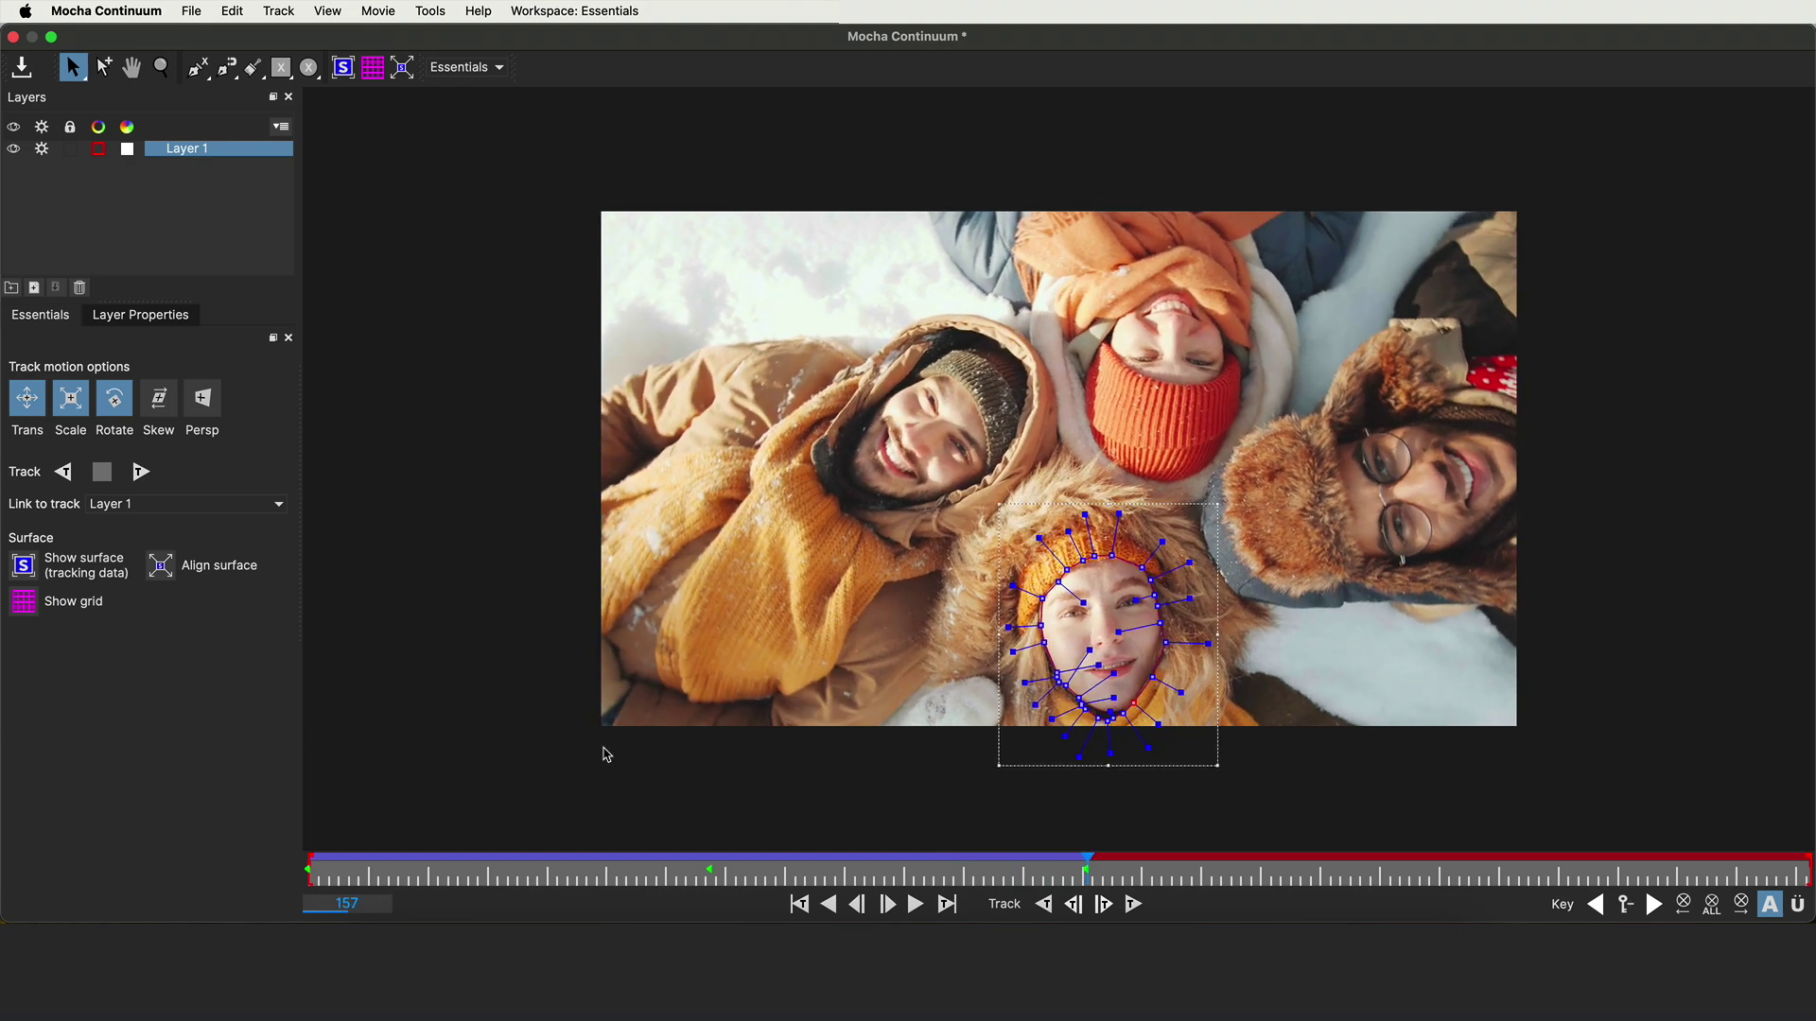
pyautogui.click(140, 472)
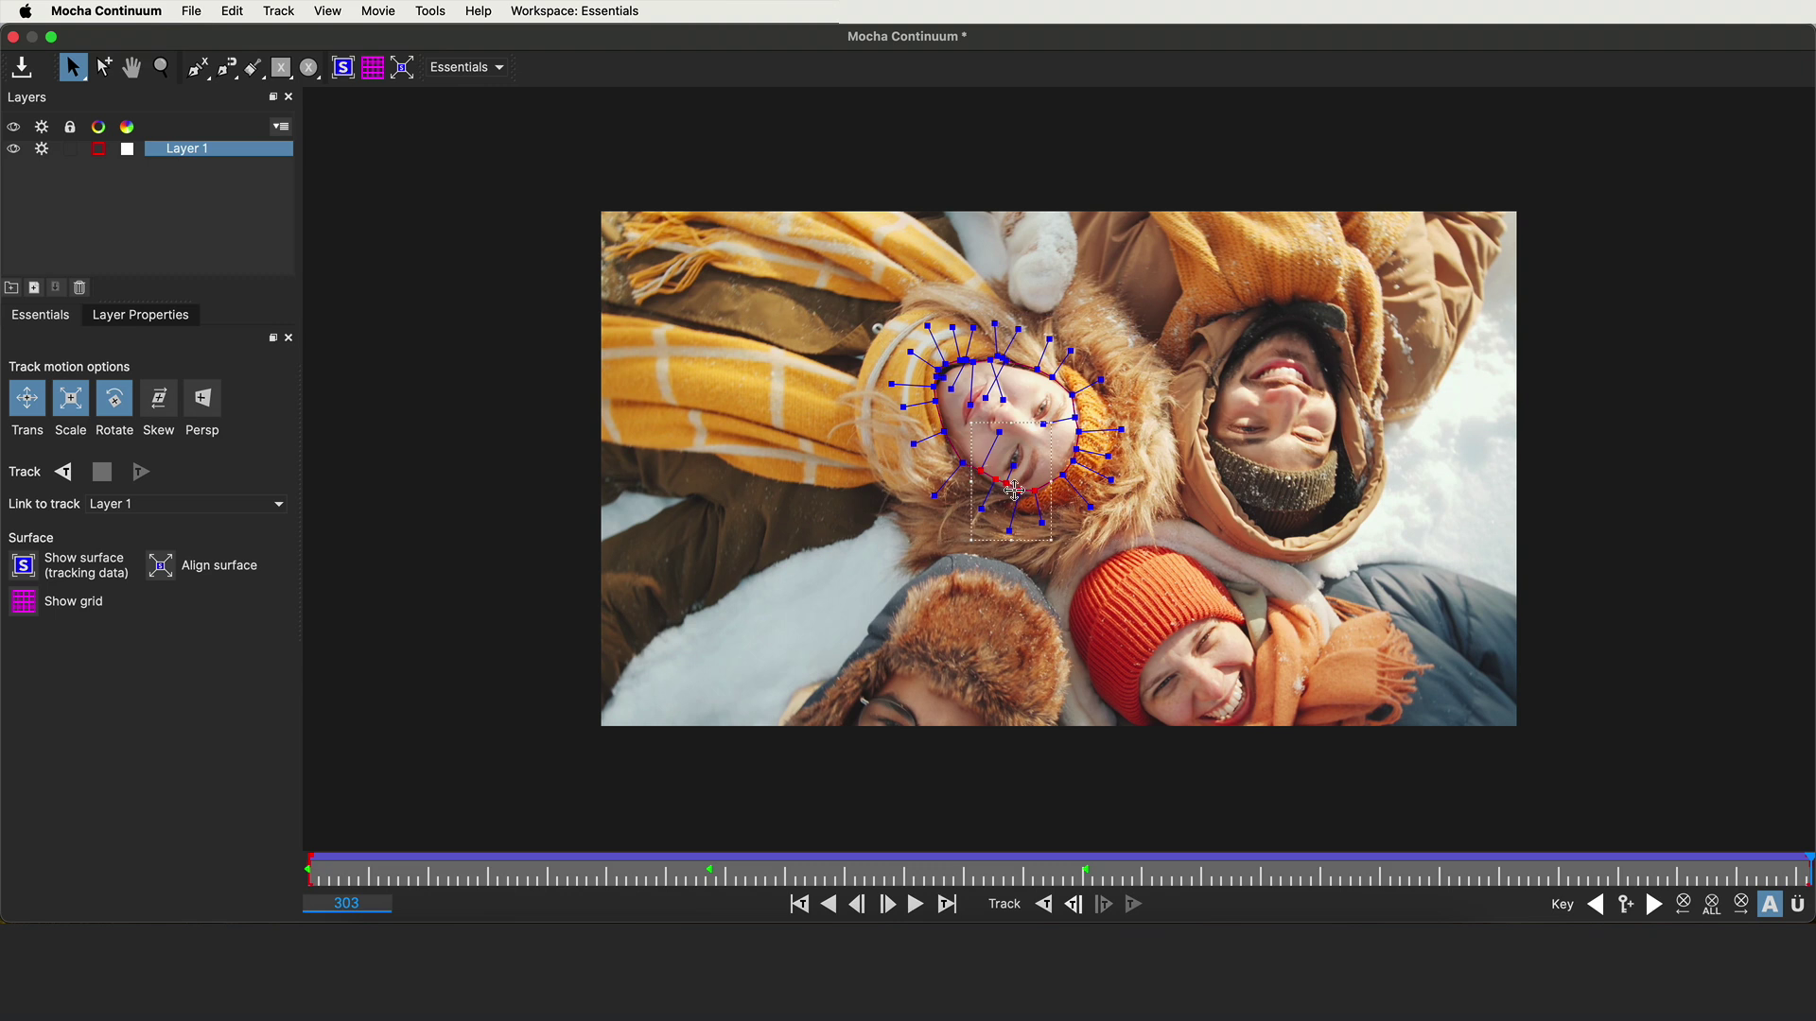
pyautogui.moveTo(1015, 491); pyautogui.dragTo(1015, 493)
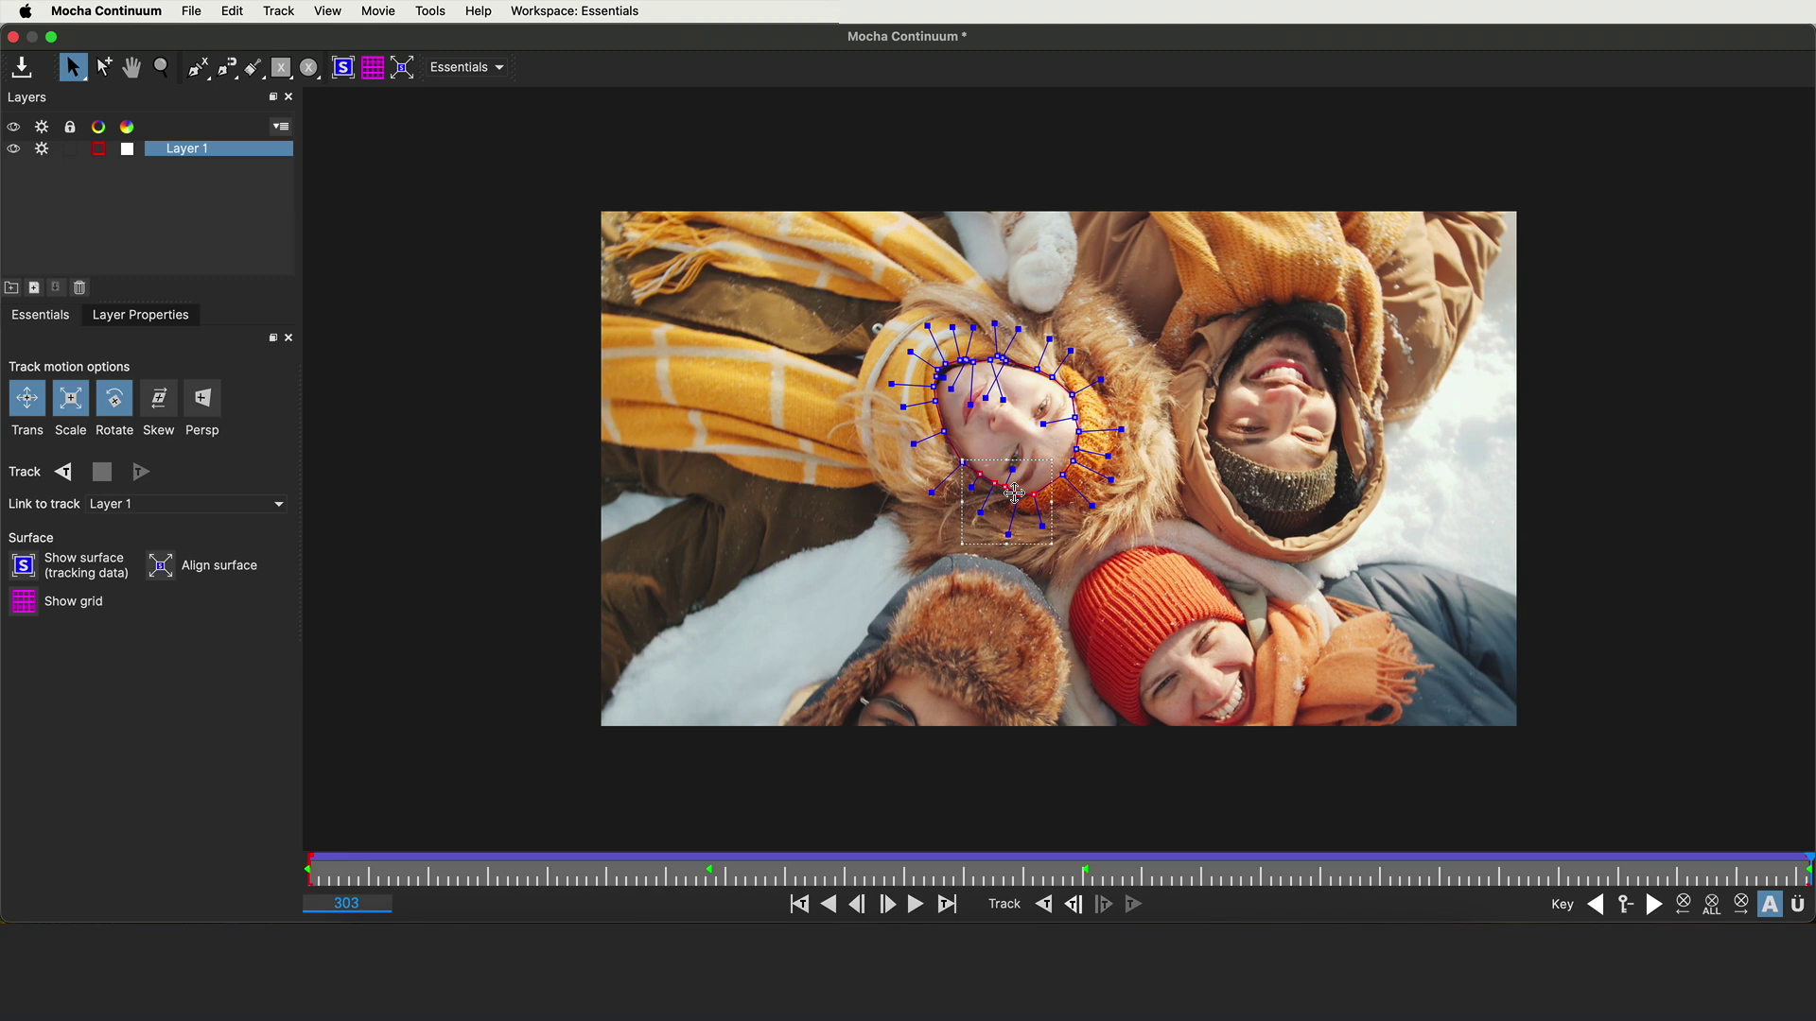
# - Close Mocha saving the tracking, and rewind the timeline to 00:00:00:00 for review
pyautogui.click(13, 37)
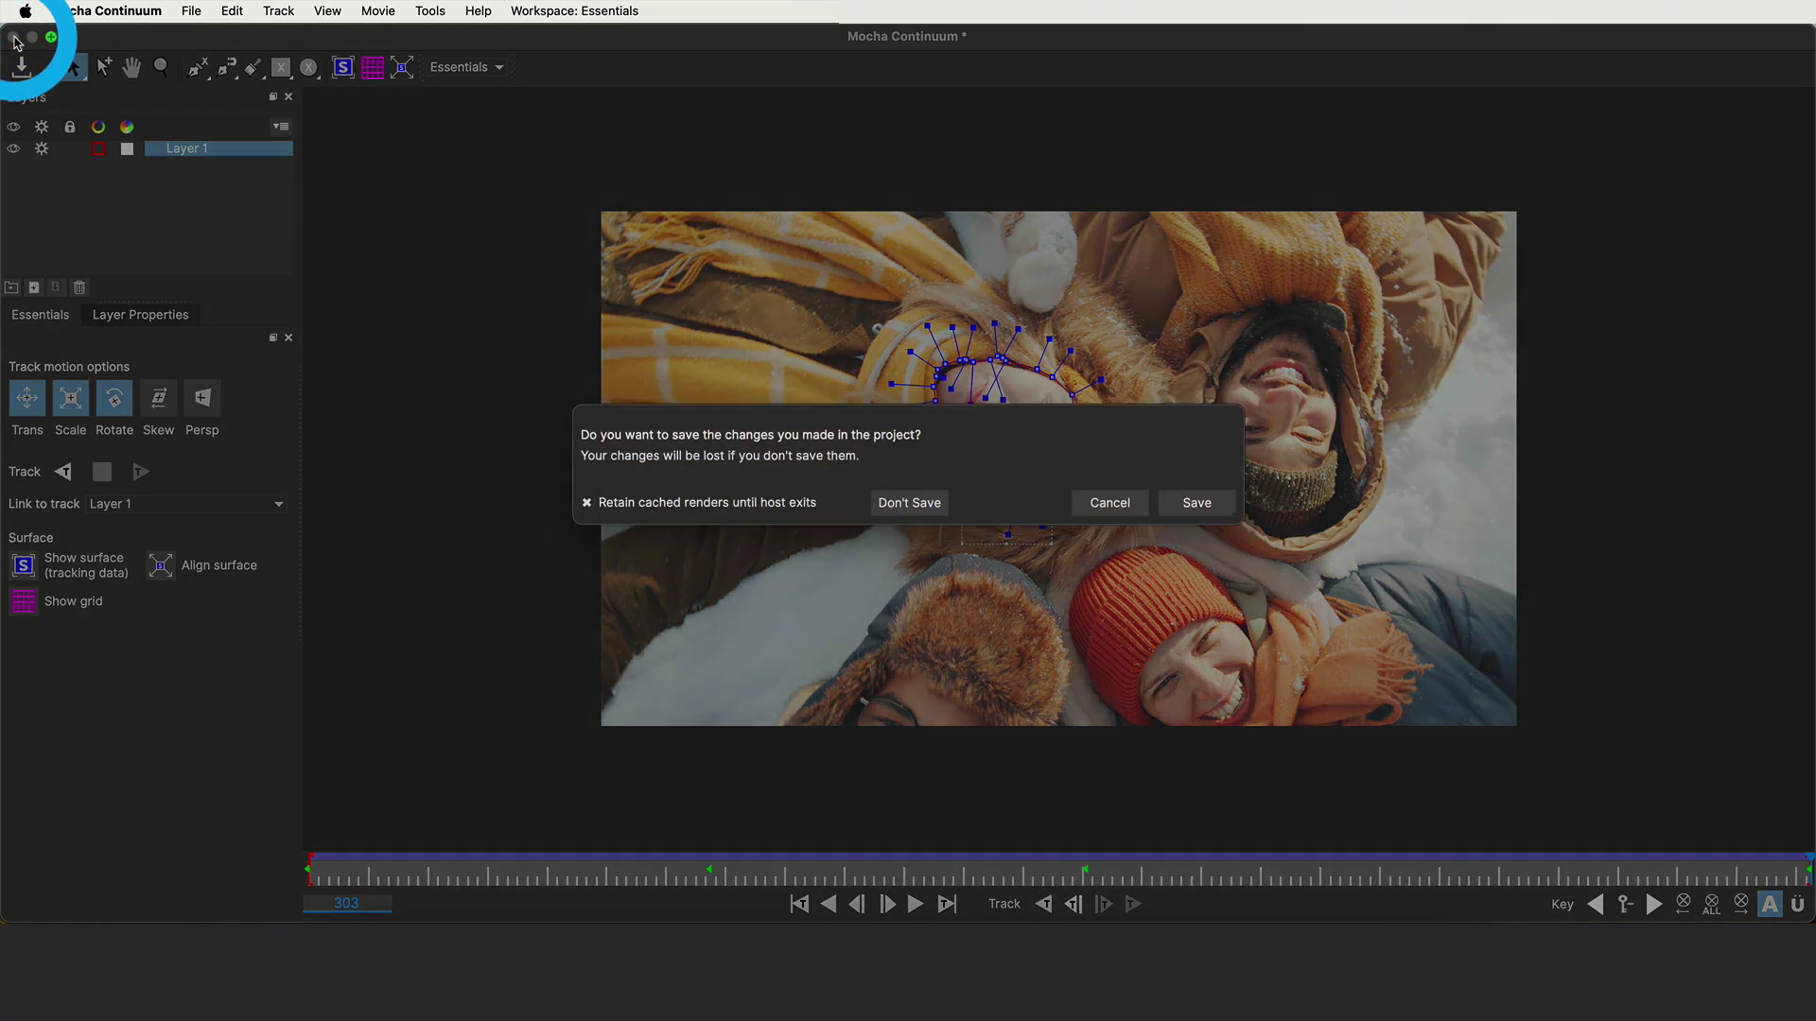
pyautogui.click(1198, 511)
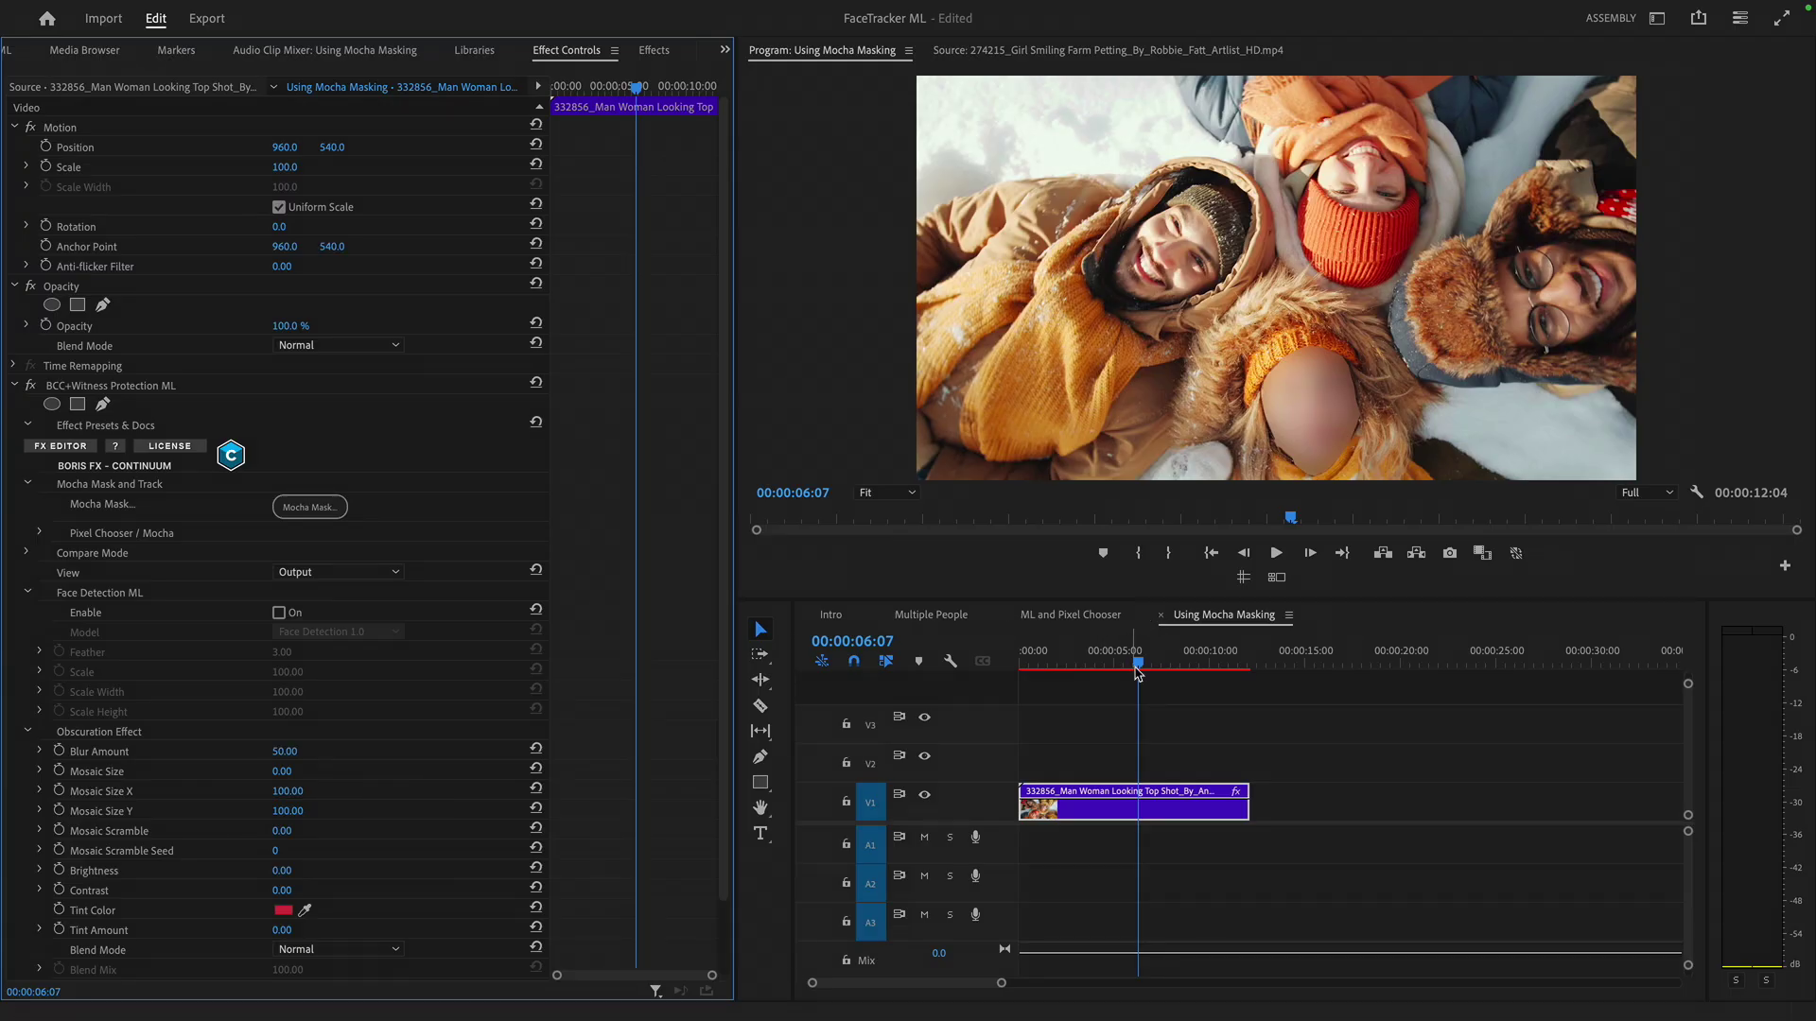
pyautogui.click(1138, 671)
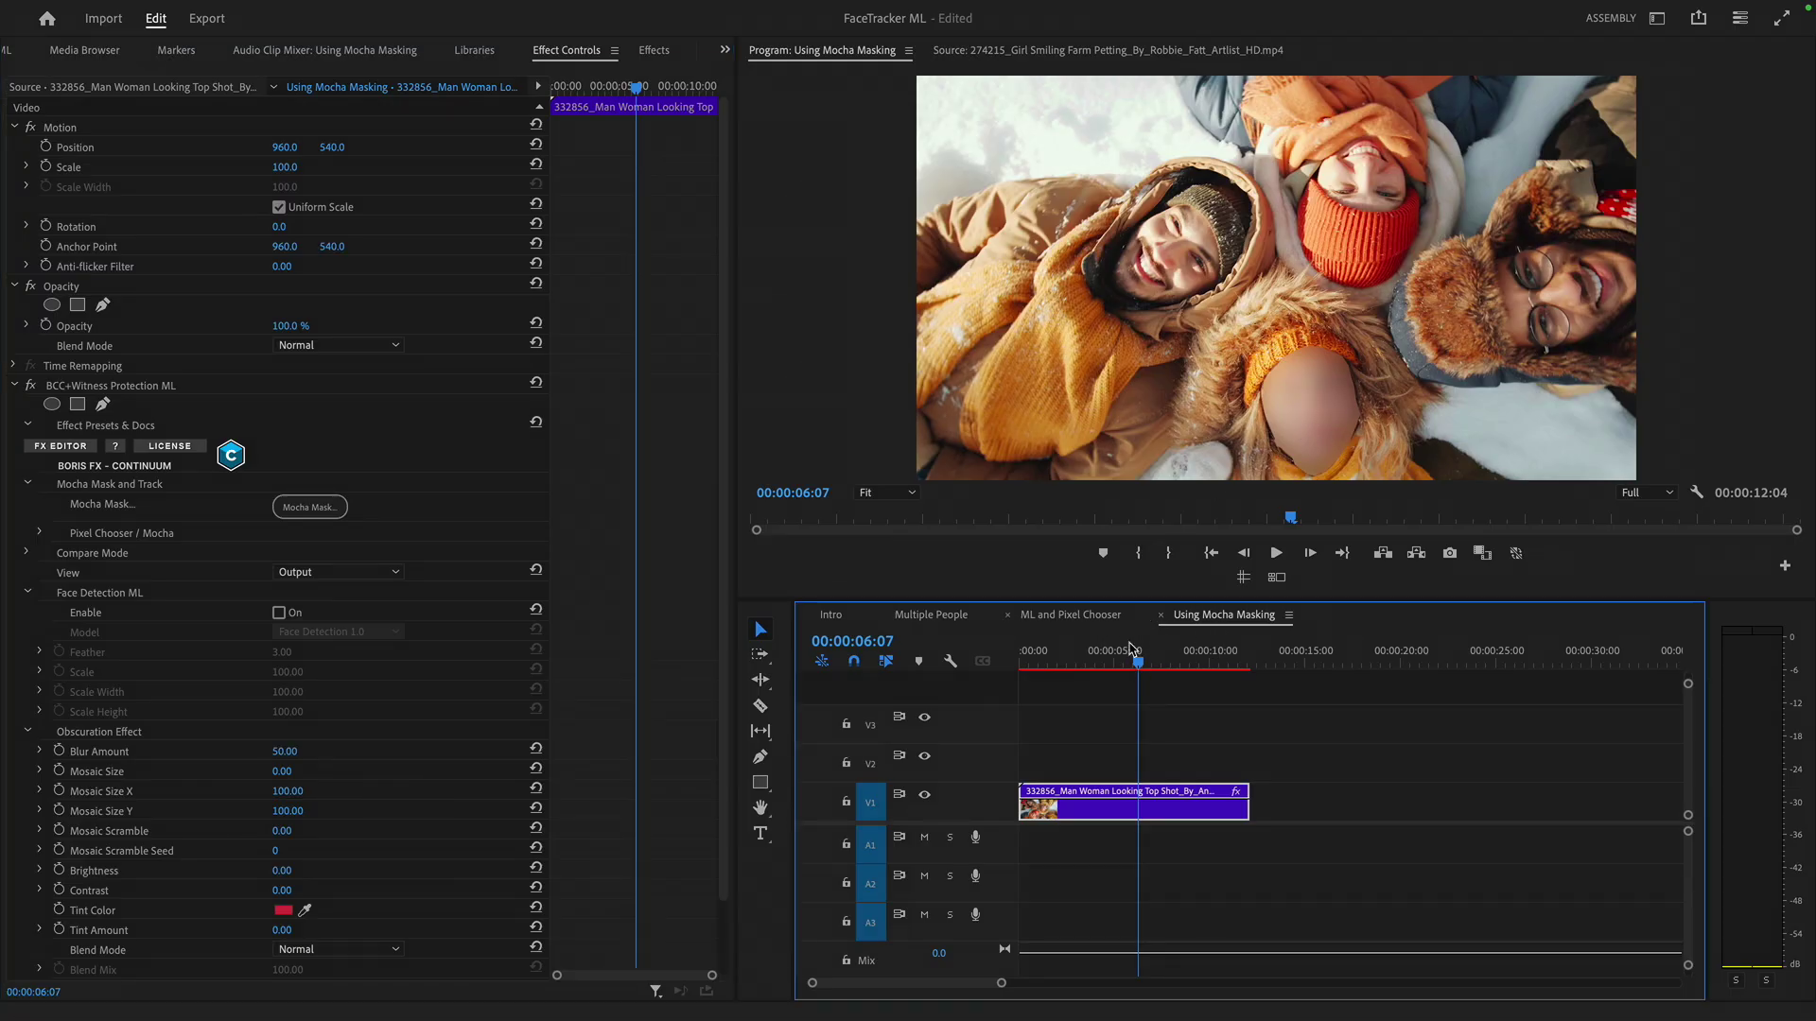
pyautogui.moveTo(1138, 665); pyautogui.dragTo(931, 670)
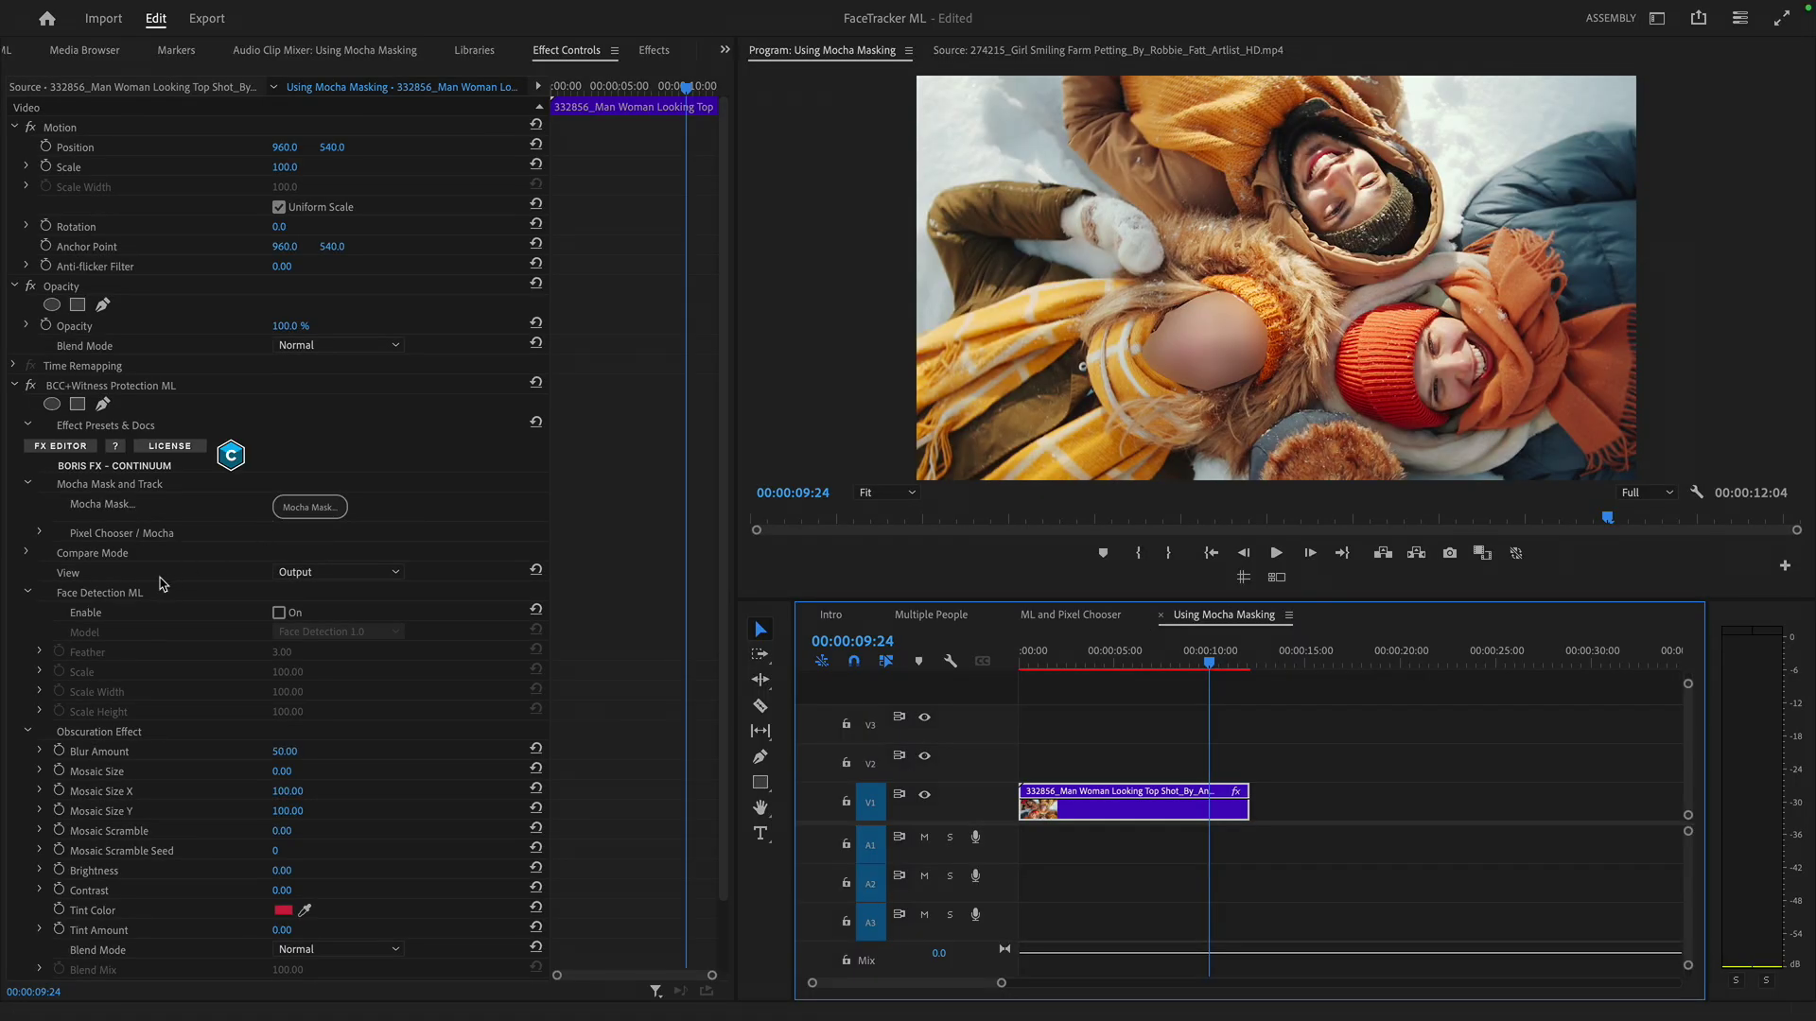
# - Set the Pixel Chooser / Mocha Mask Feather to about 22, leaving Invert Mask off
pyautogui.click(41, 534)
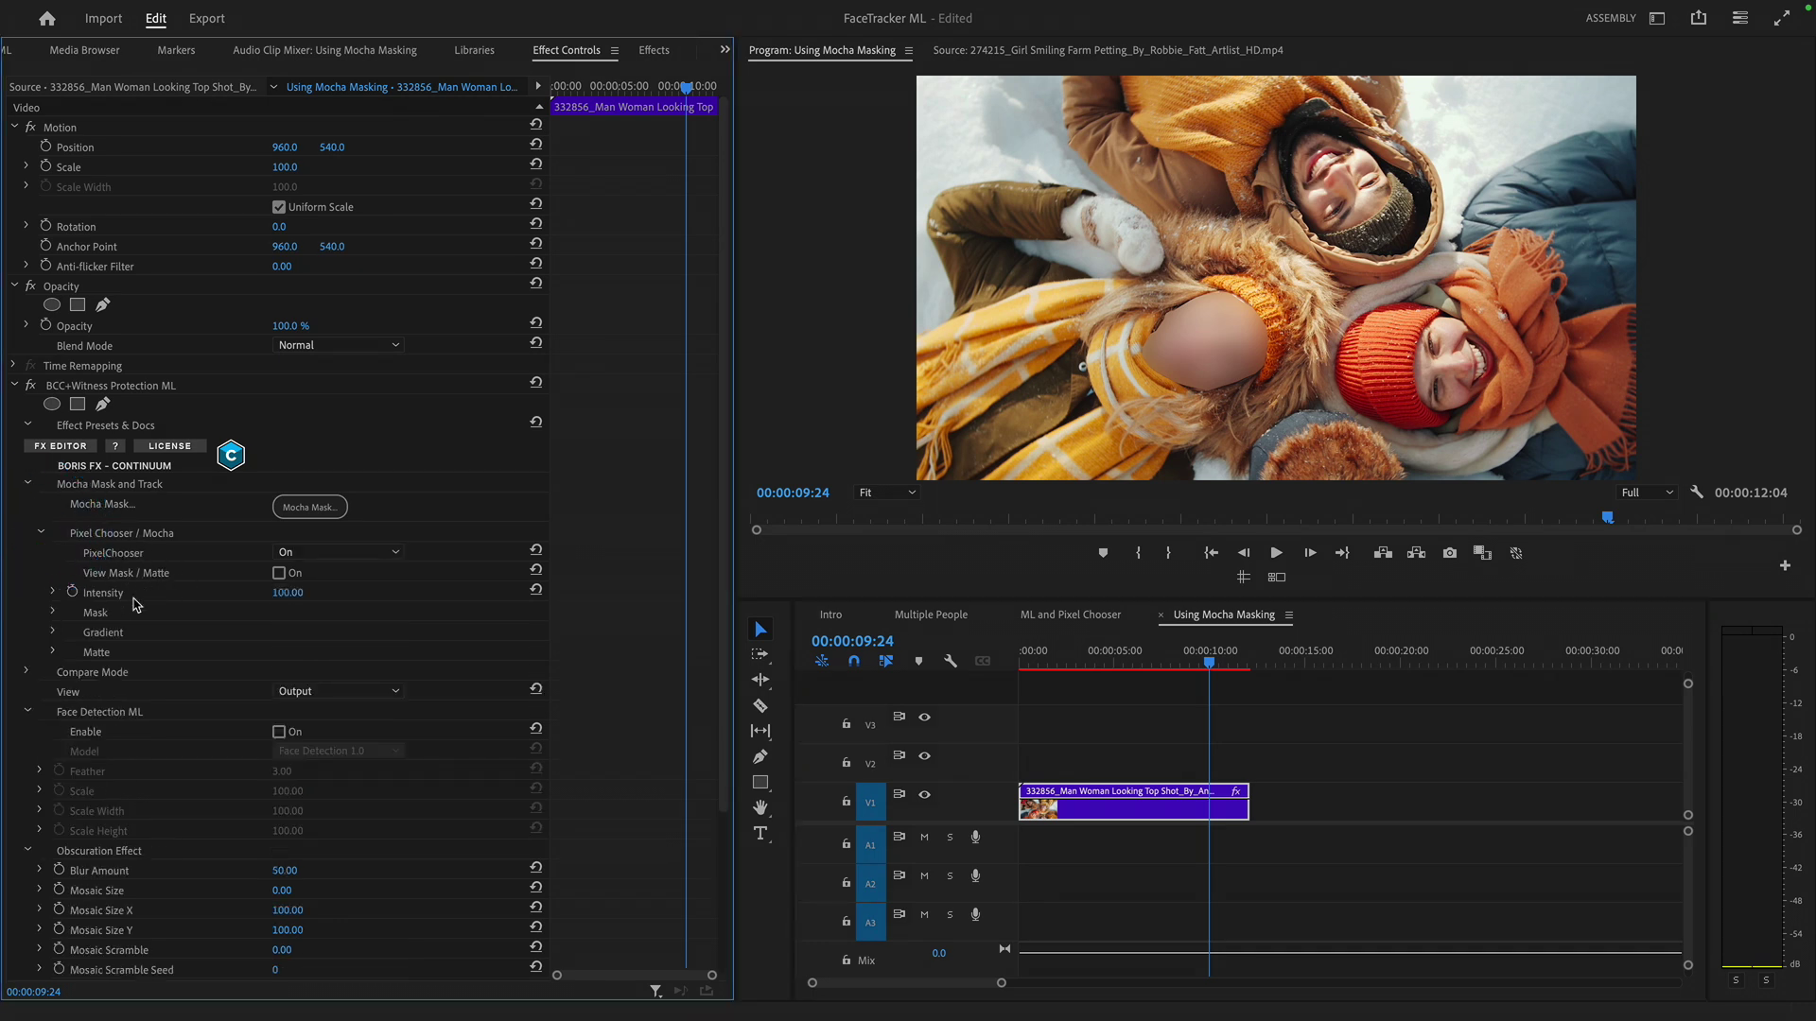
pyautogui.click(53, 611)
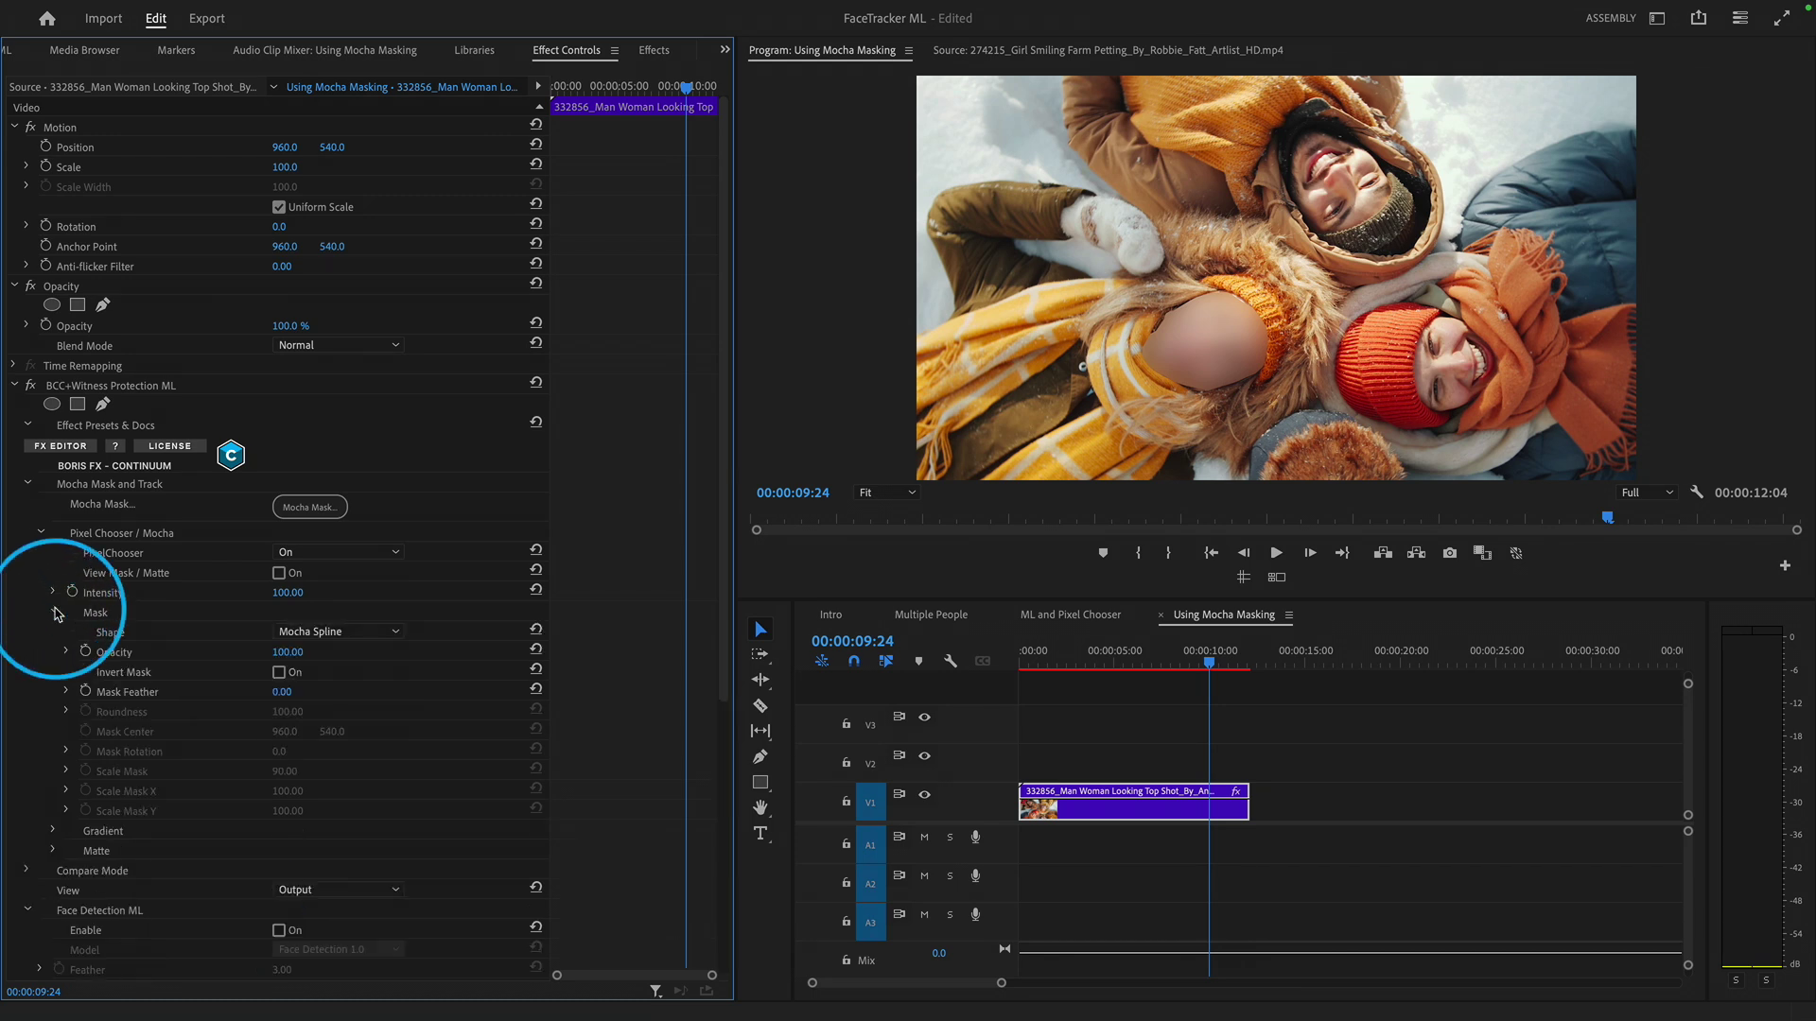
pyautogui.click(336, 631)
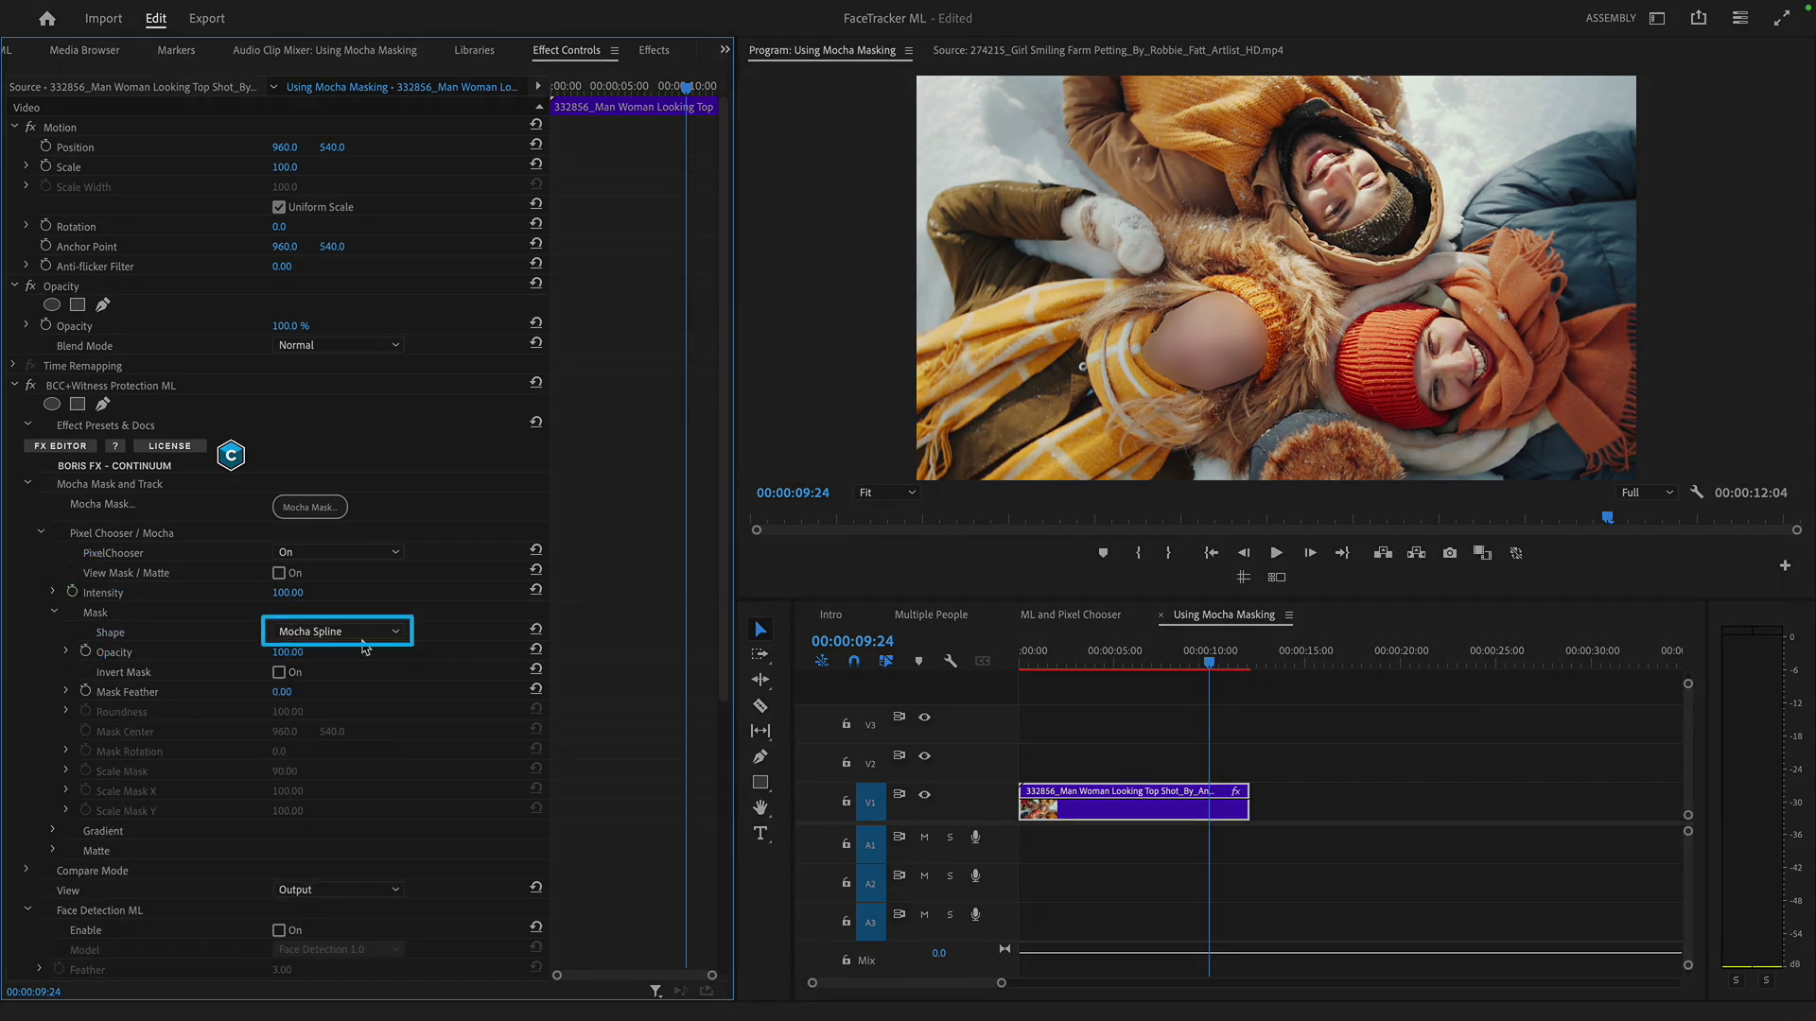
pyautogui.moveTo(282, 691); pyautogui.dragTo(299, 691)
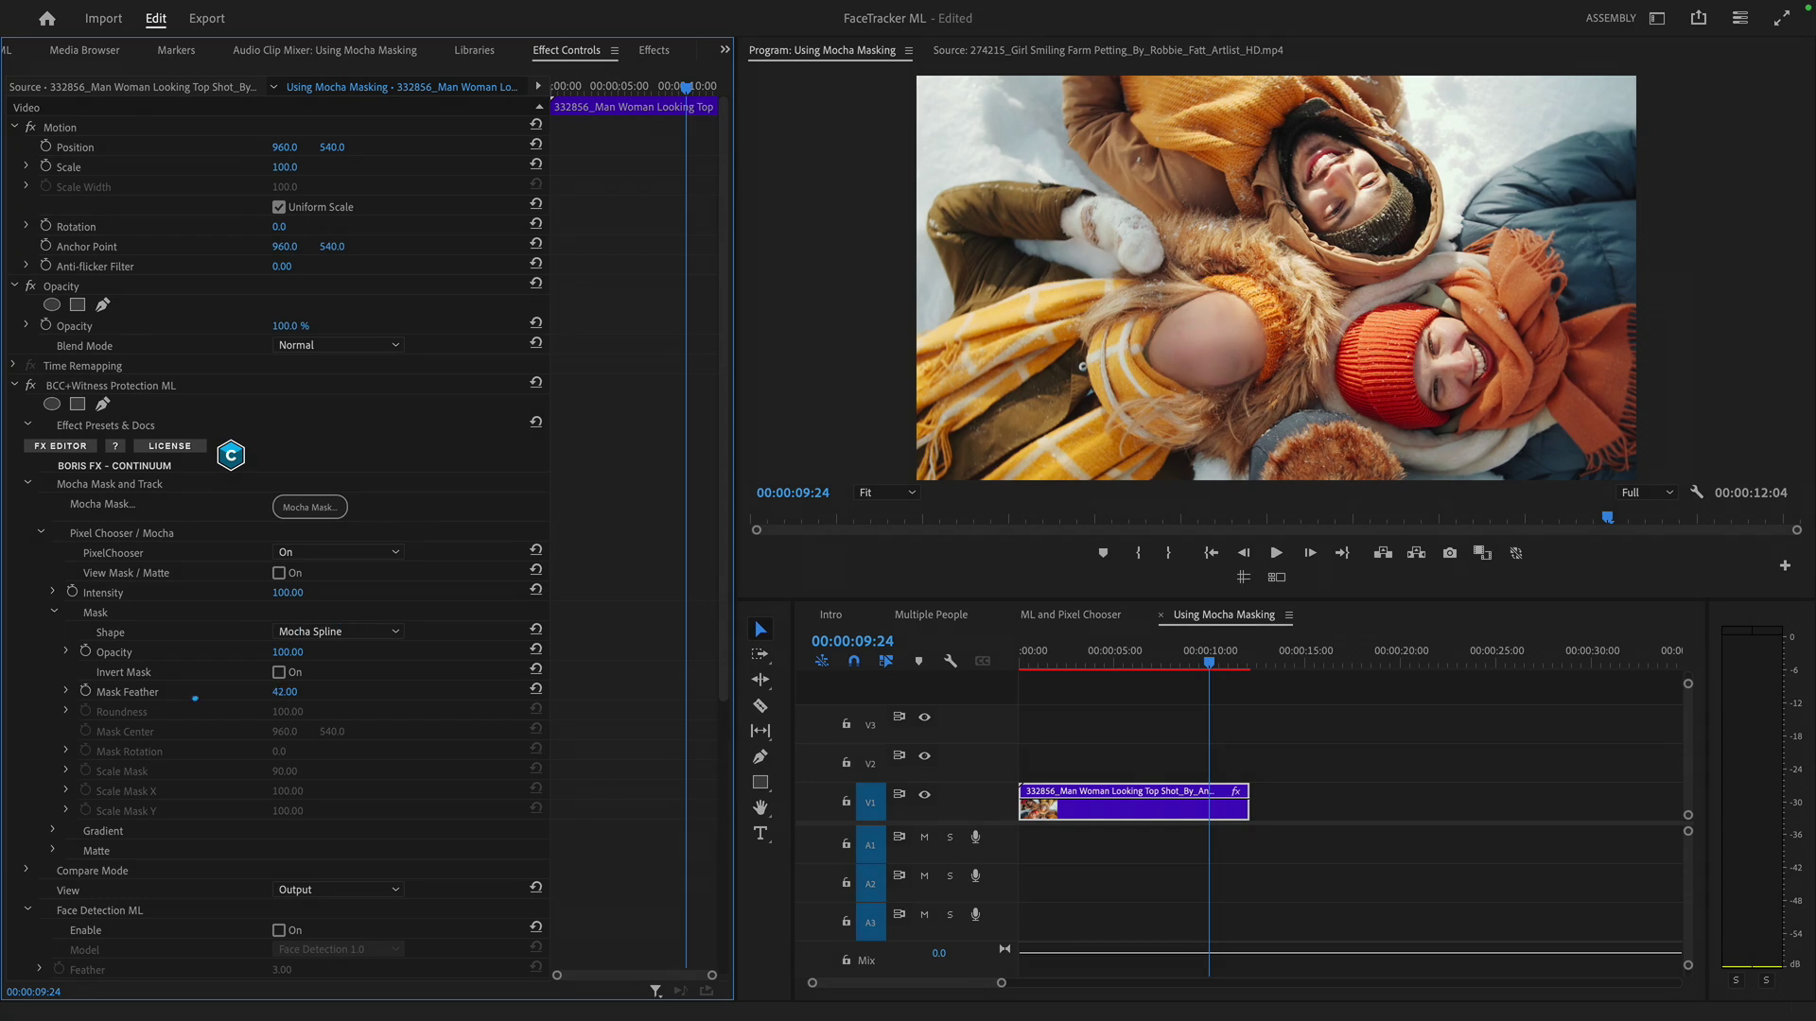
pyautogui.moveTo(288, 691); pyautogui.dragTo(299, 694)
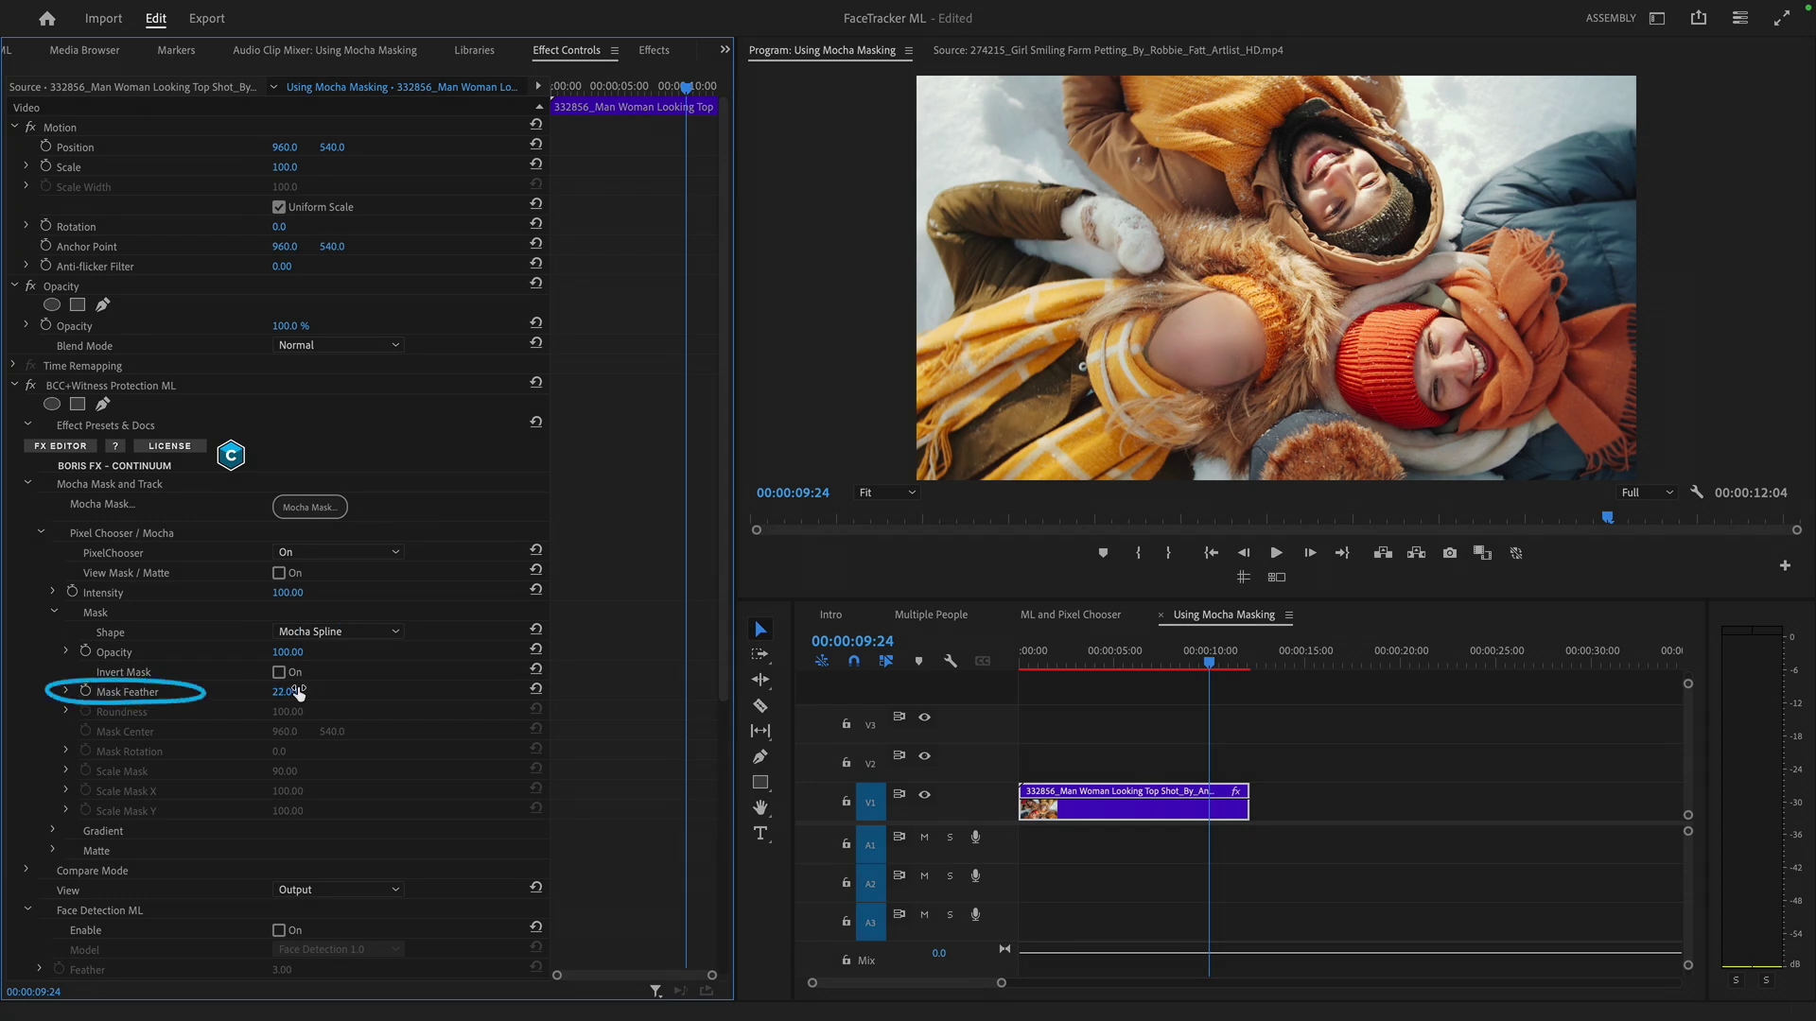
pyautogui.click(279, 673)
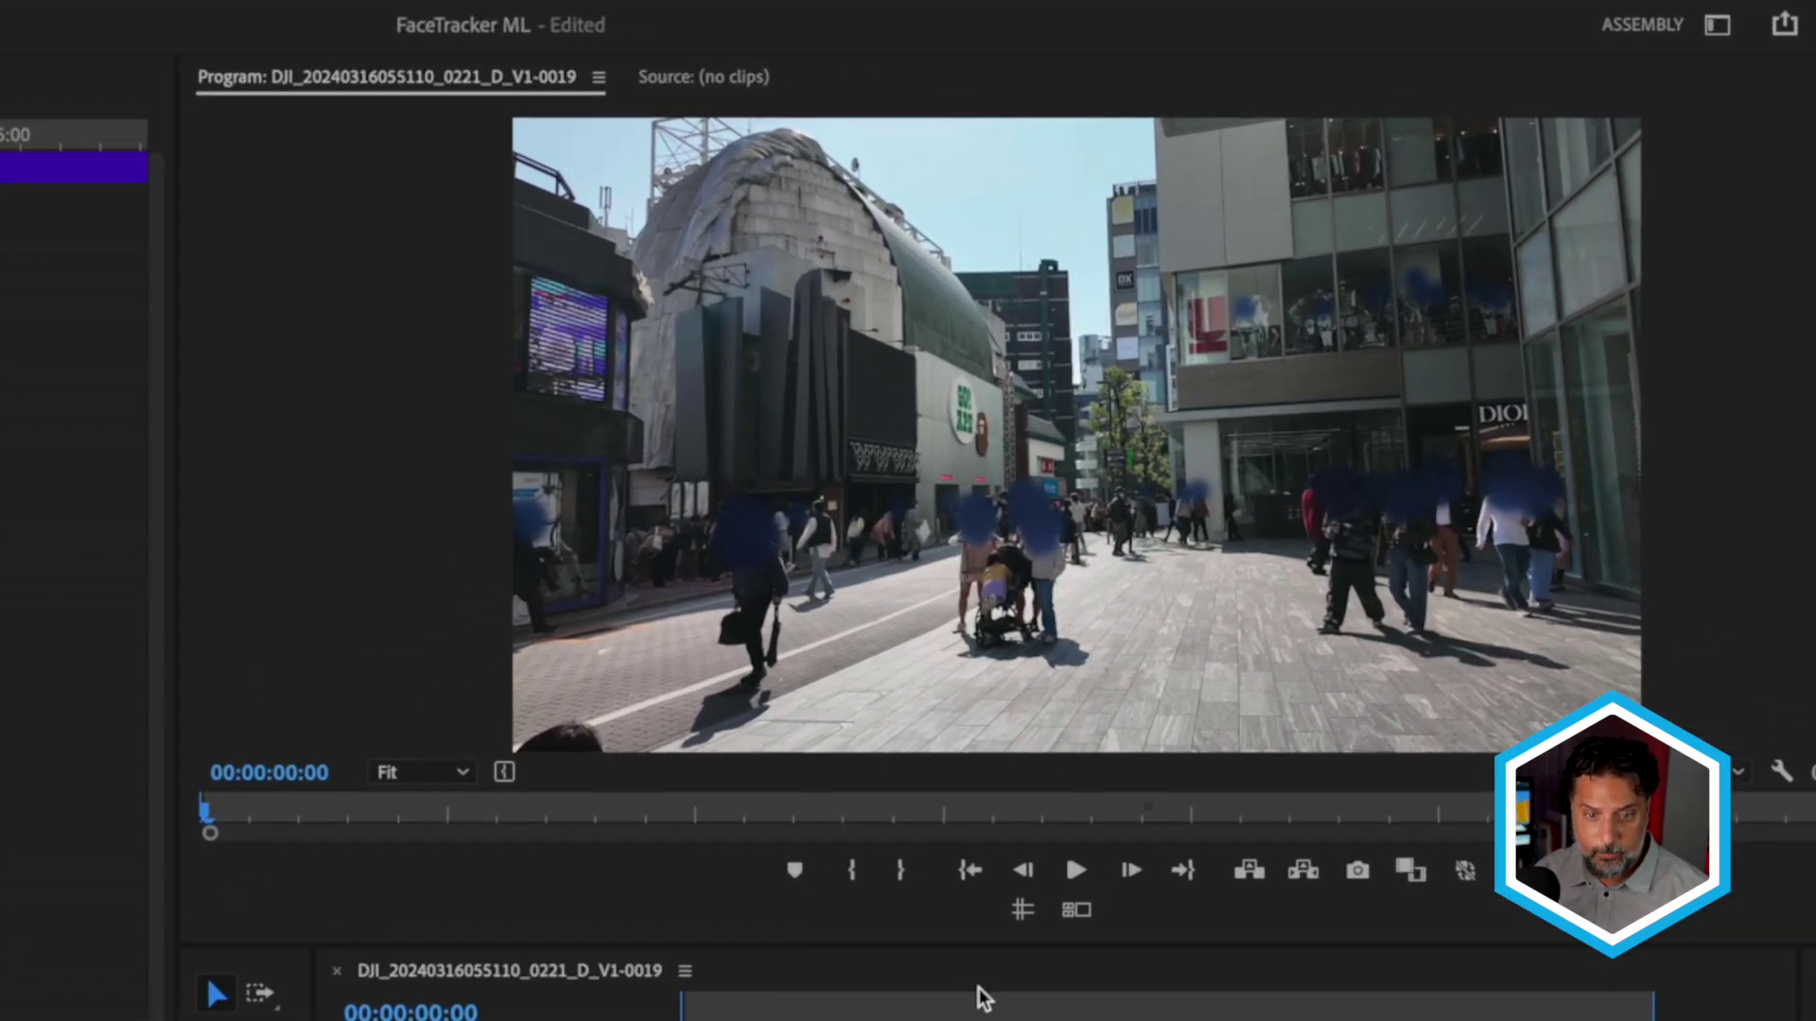
# - Move the street clip's playhead to 00:00:03:00
pyautogui.click(1016, 1012)
pyautogui.moveTo(1017, 1012); pyautogui.dragTo(1067, 1009)
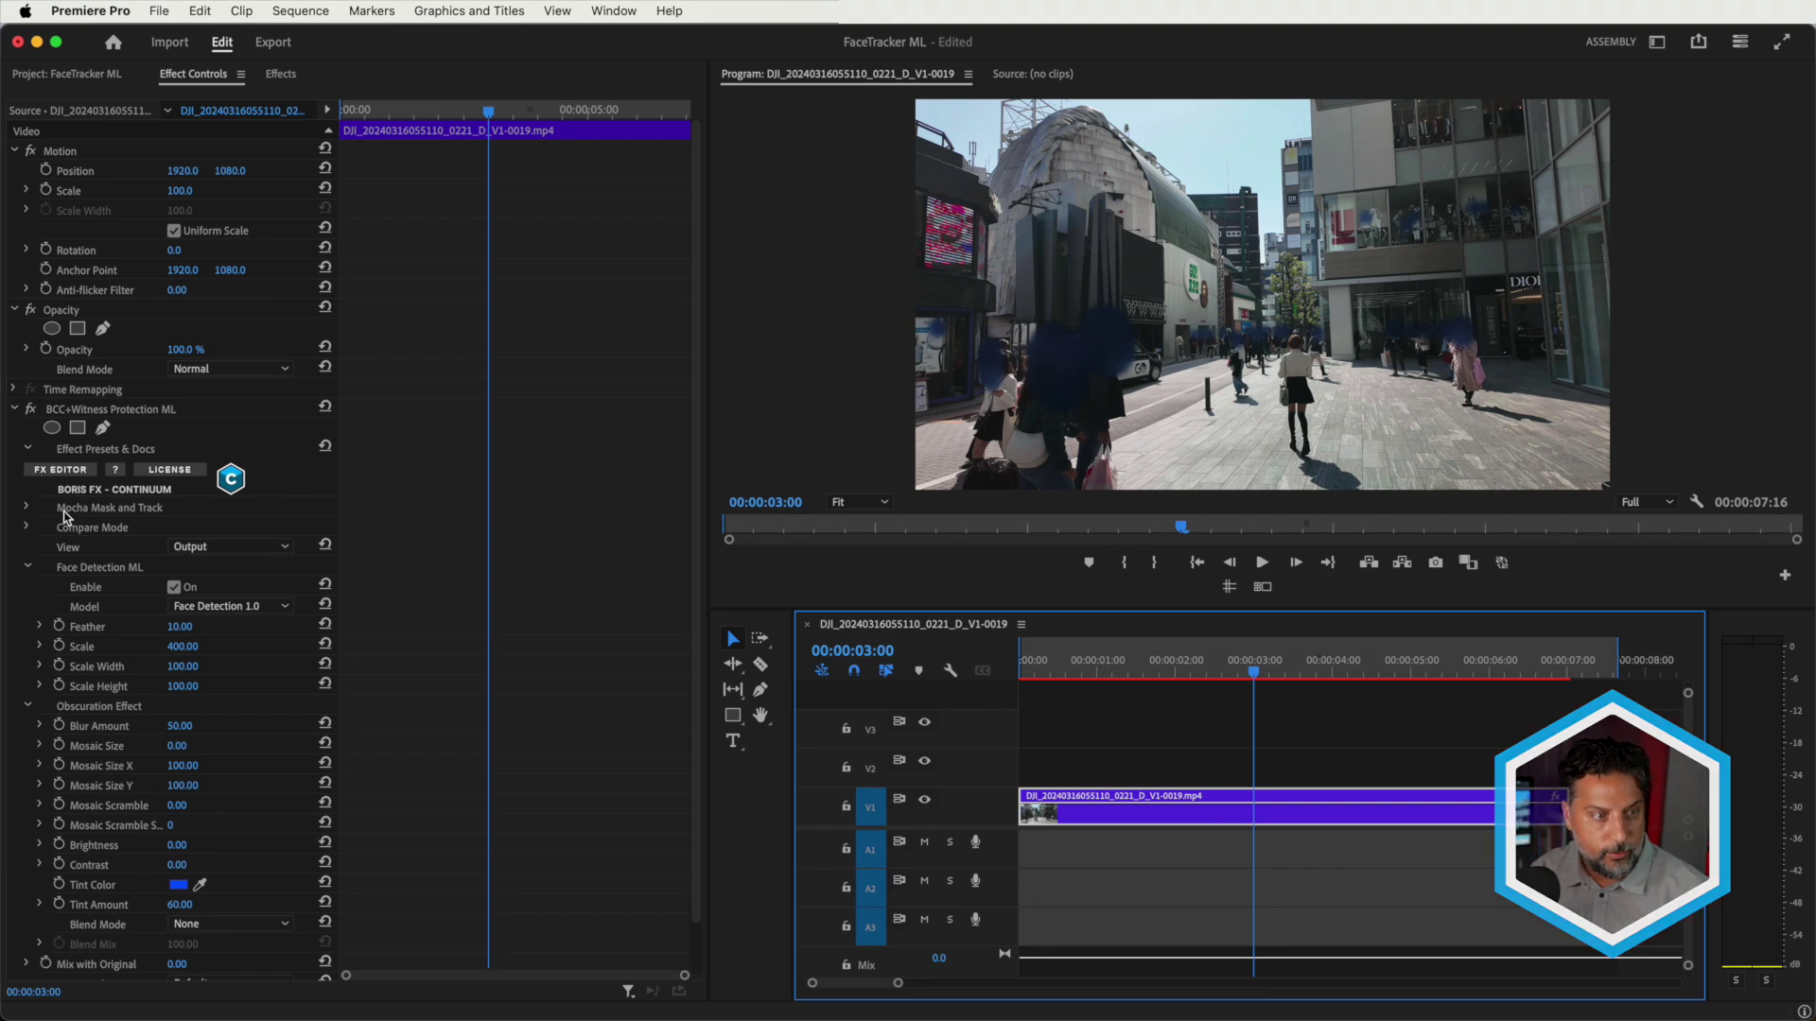
# - Launch Mocha on the street clip, draw a rectangle over the right storefront windows, and close
pyautogui.click(28, 508)
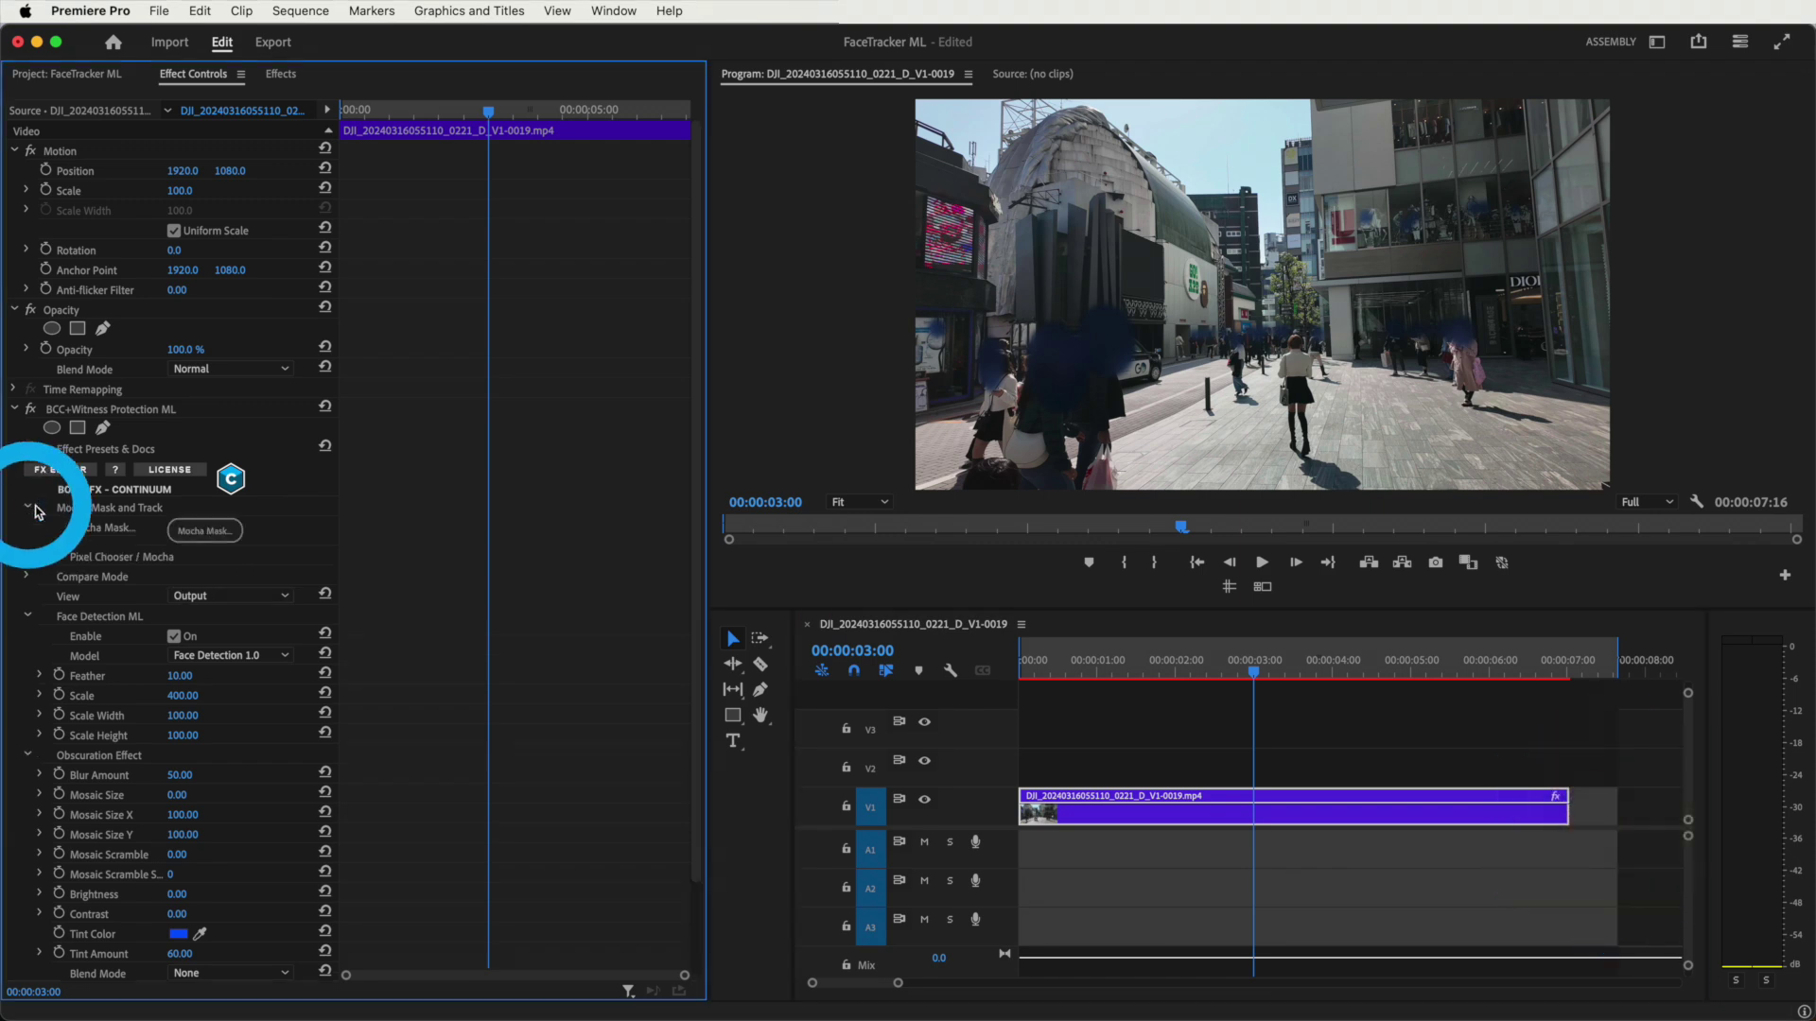
pyautogui.click(225, 532)
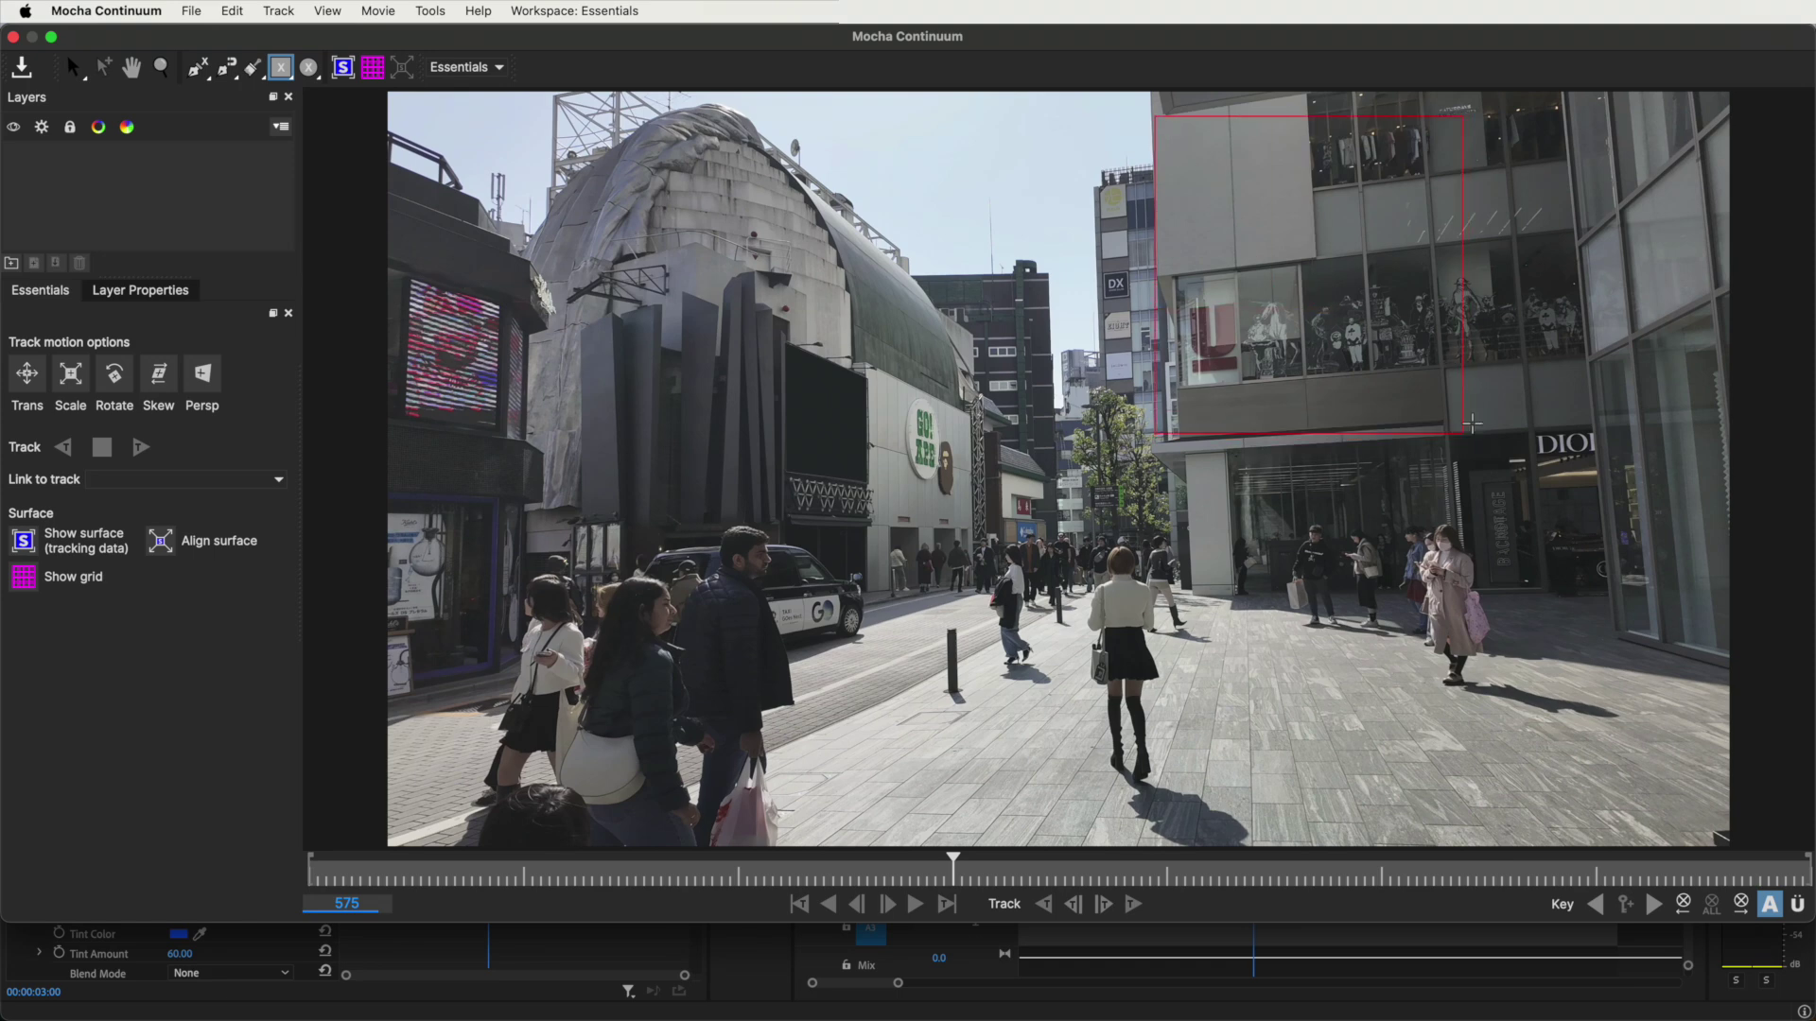
pyautogui.moveTo(1596, 418); pyautogui.dragTo(1596, 417)
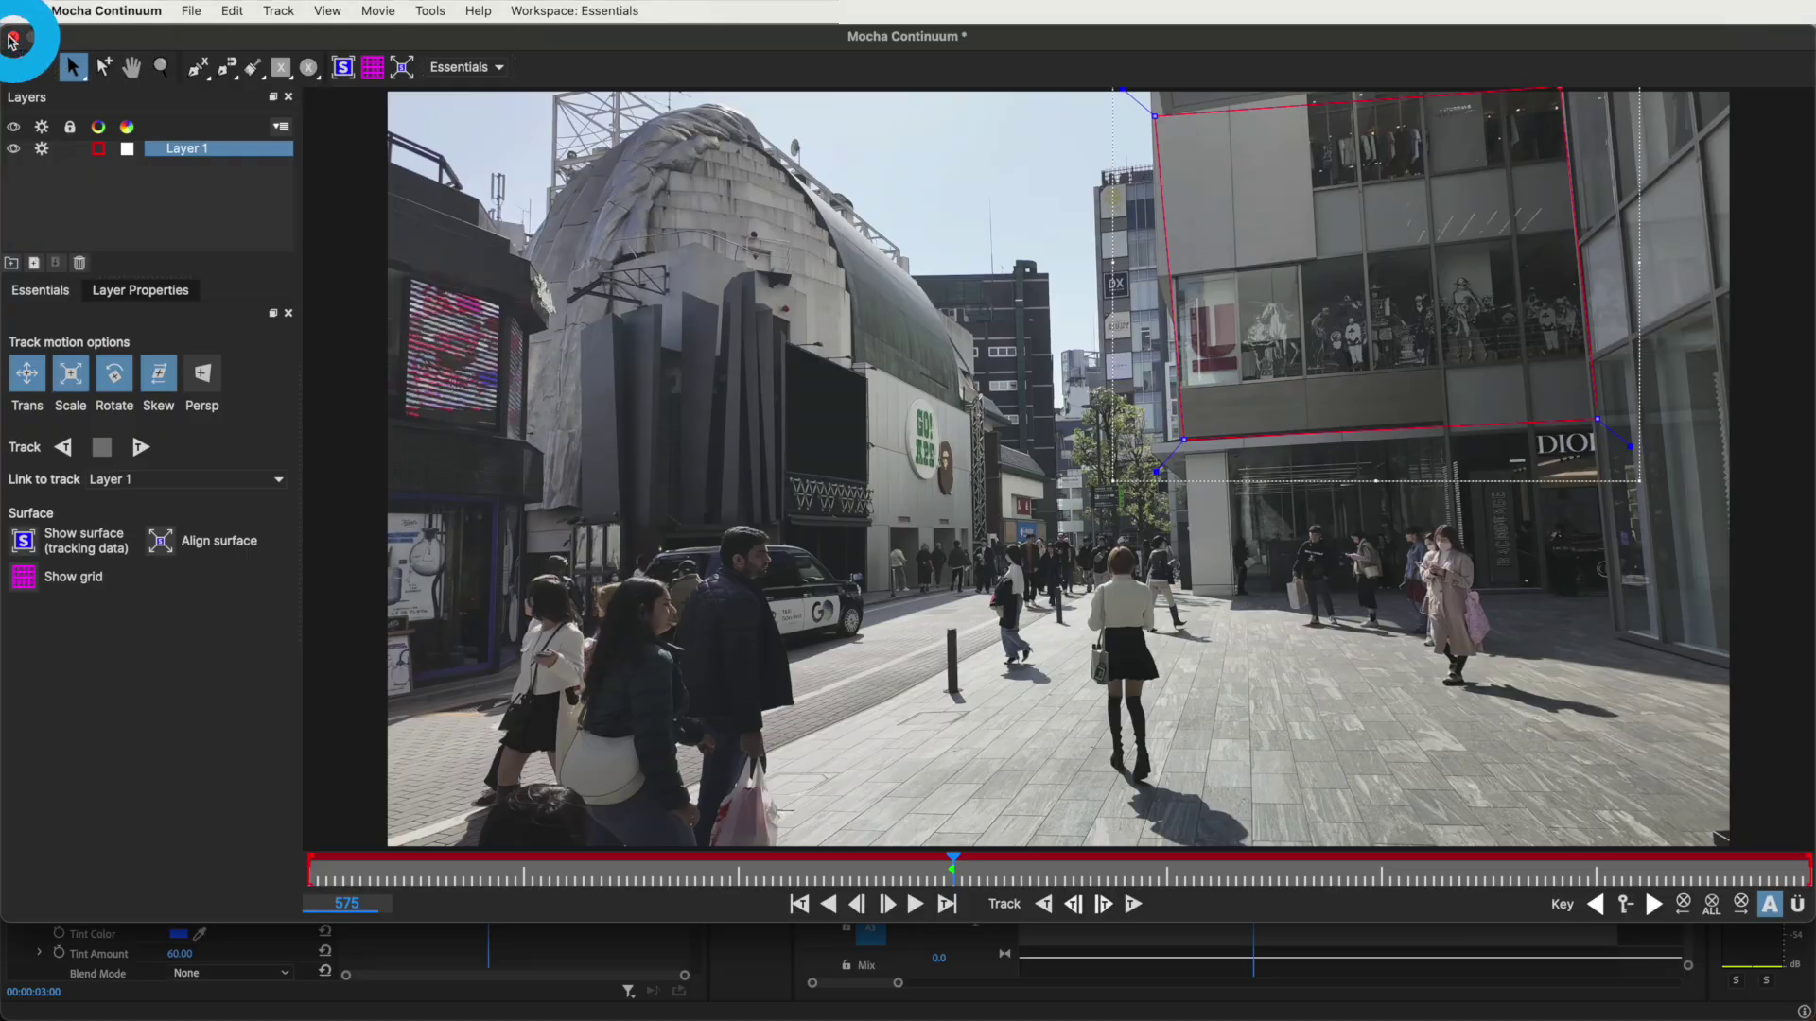
pyautogui.click(12, 37)
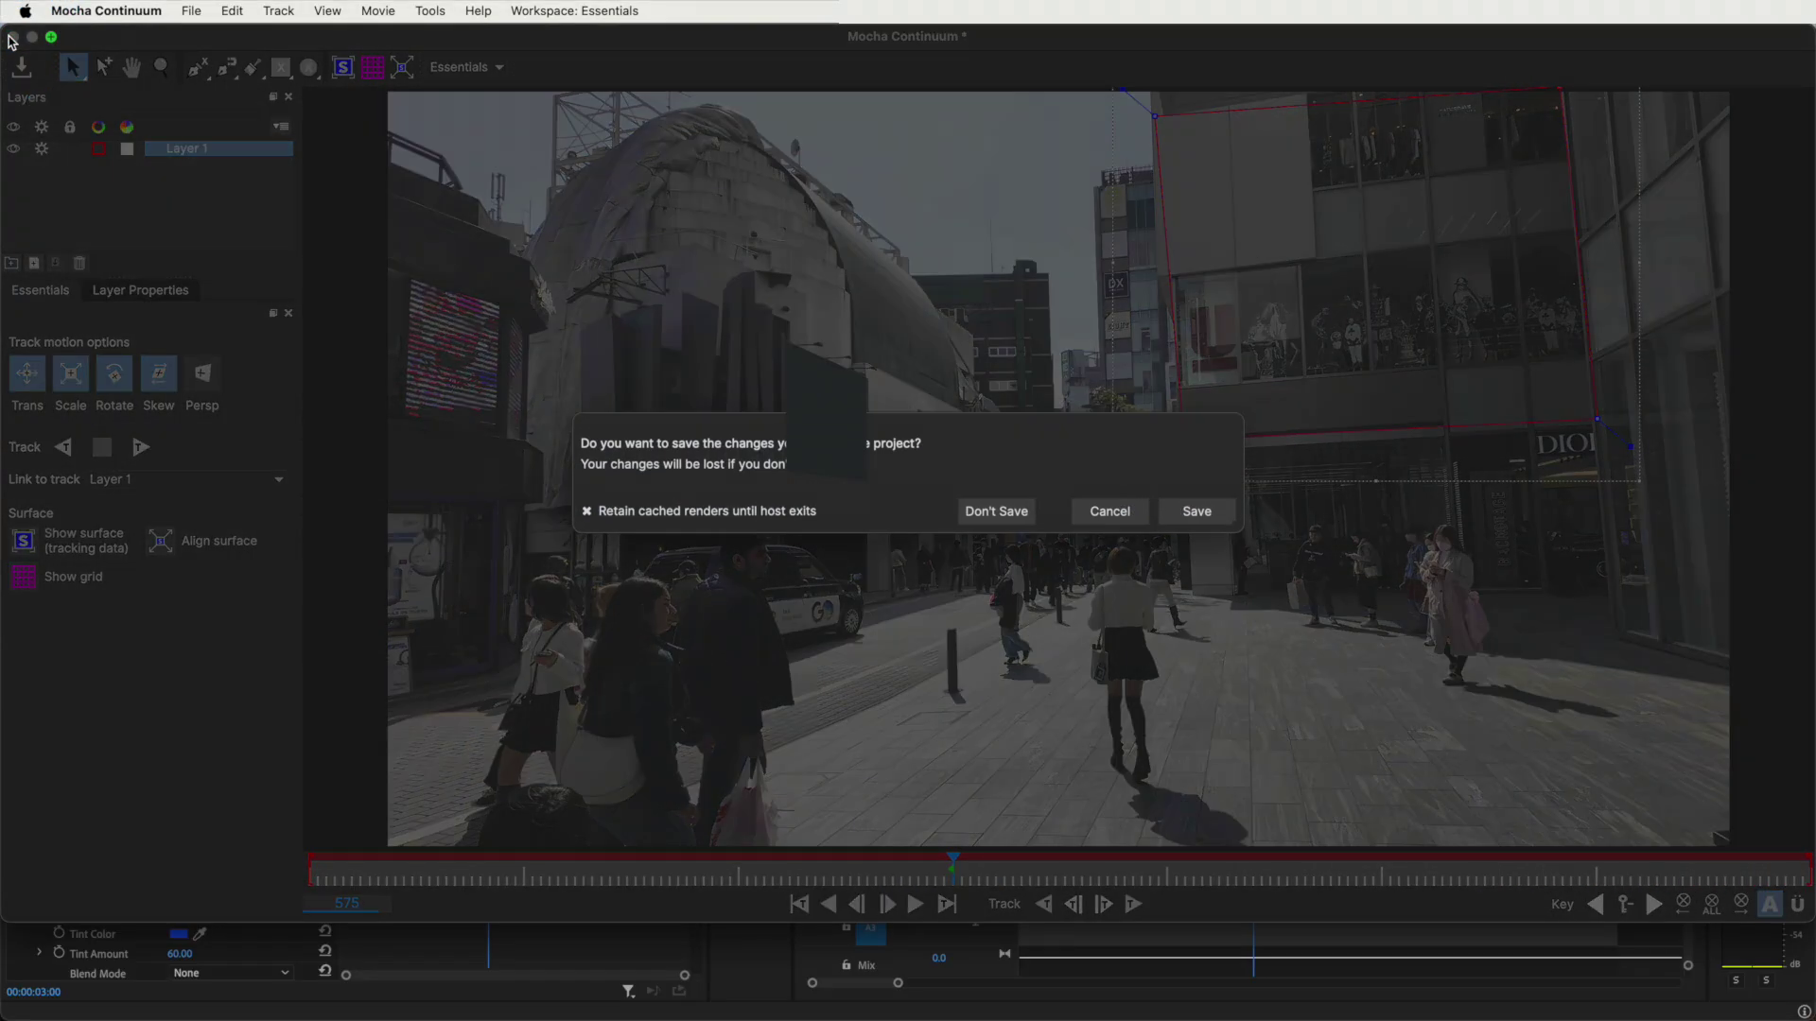
# - Save the rectangle mask and enable Invert Mask under Pixel Chooser / Mocha > Mask
pyautogui.click(1196, 511)
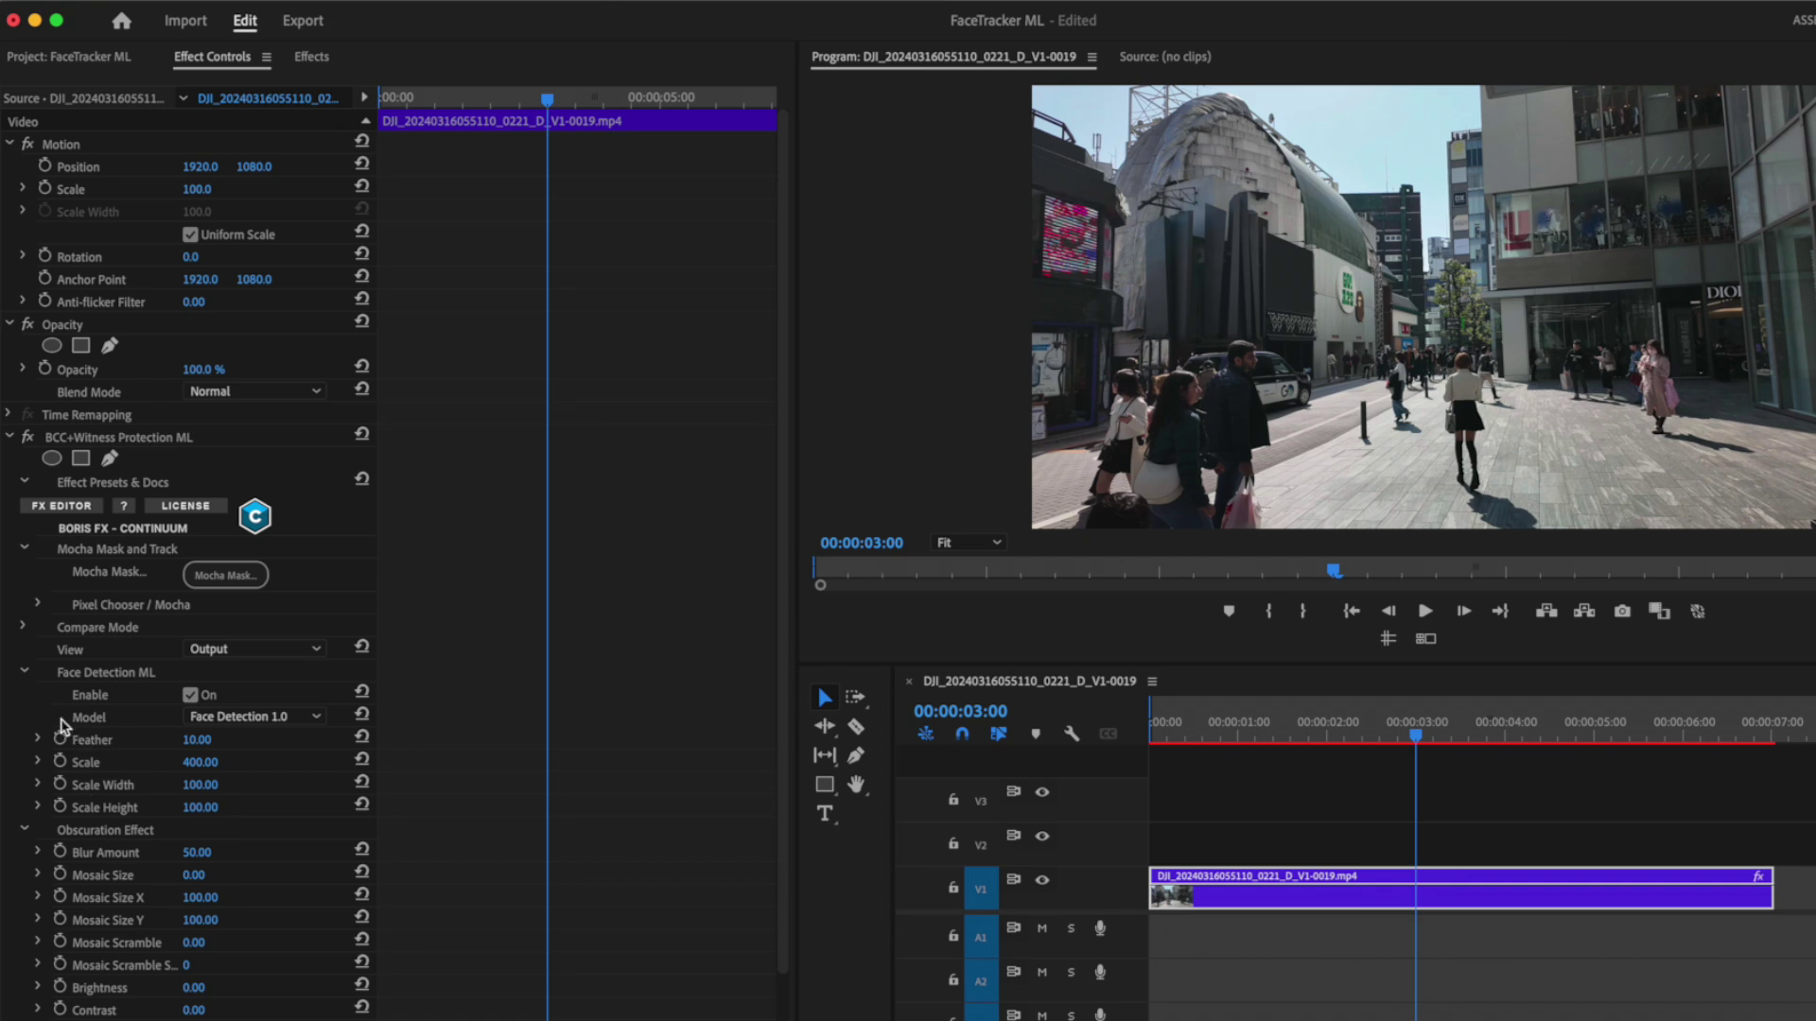
pyautogui.click(38, 605)
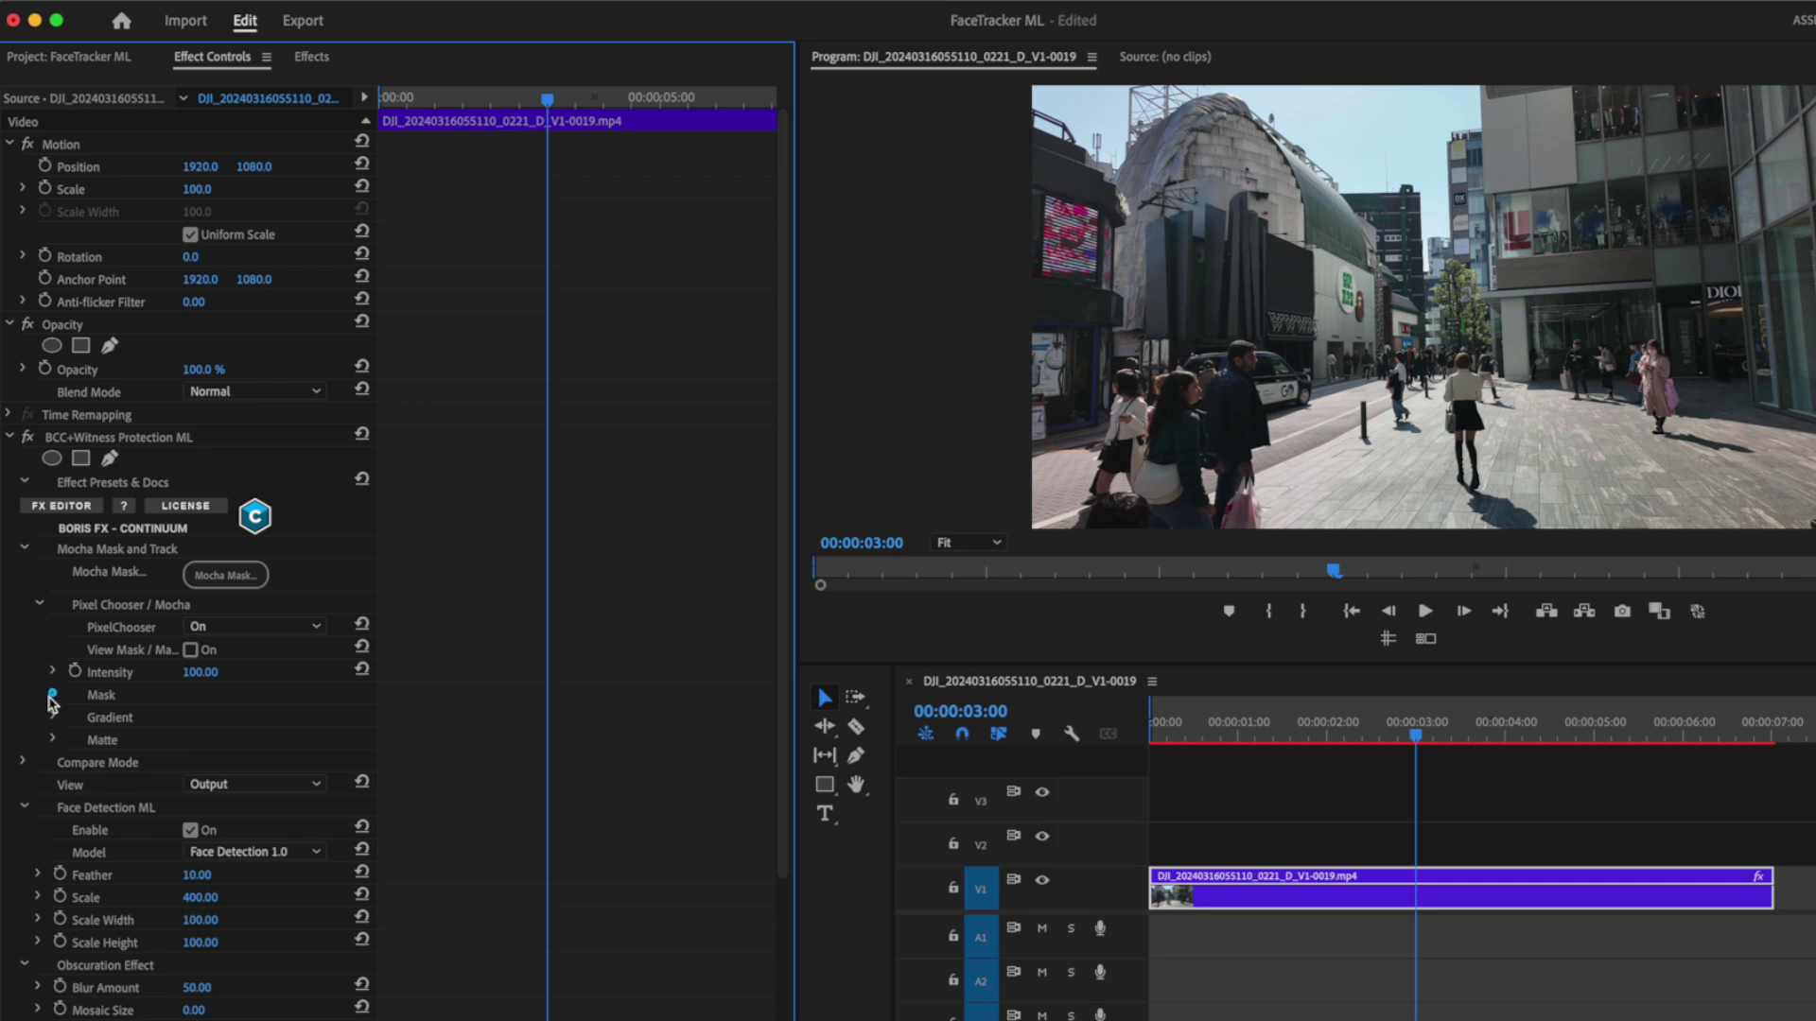
pyautogui.click(52, 696)
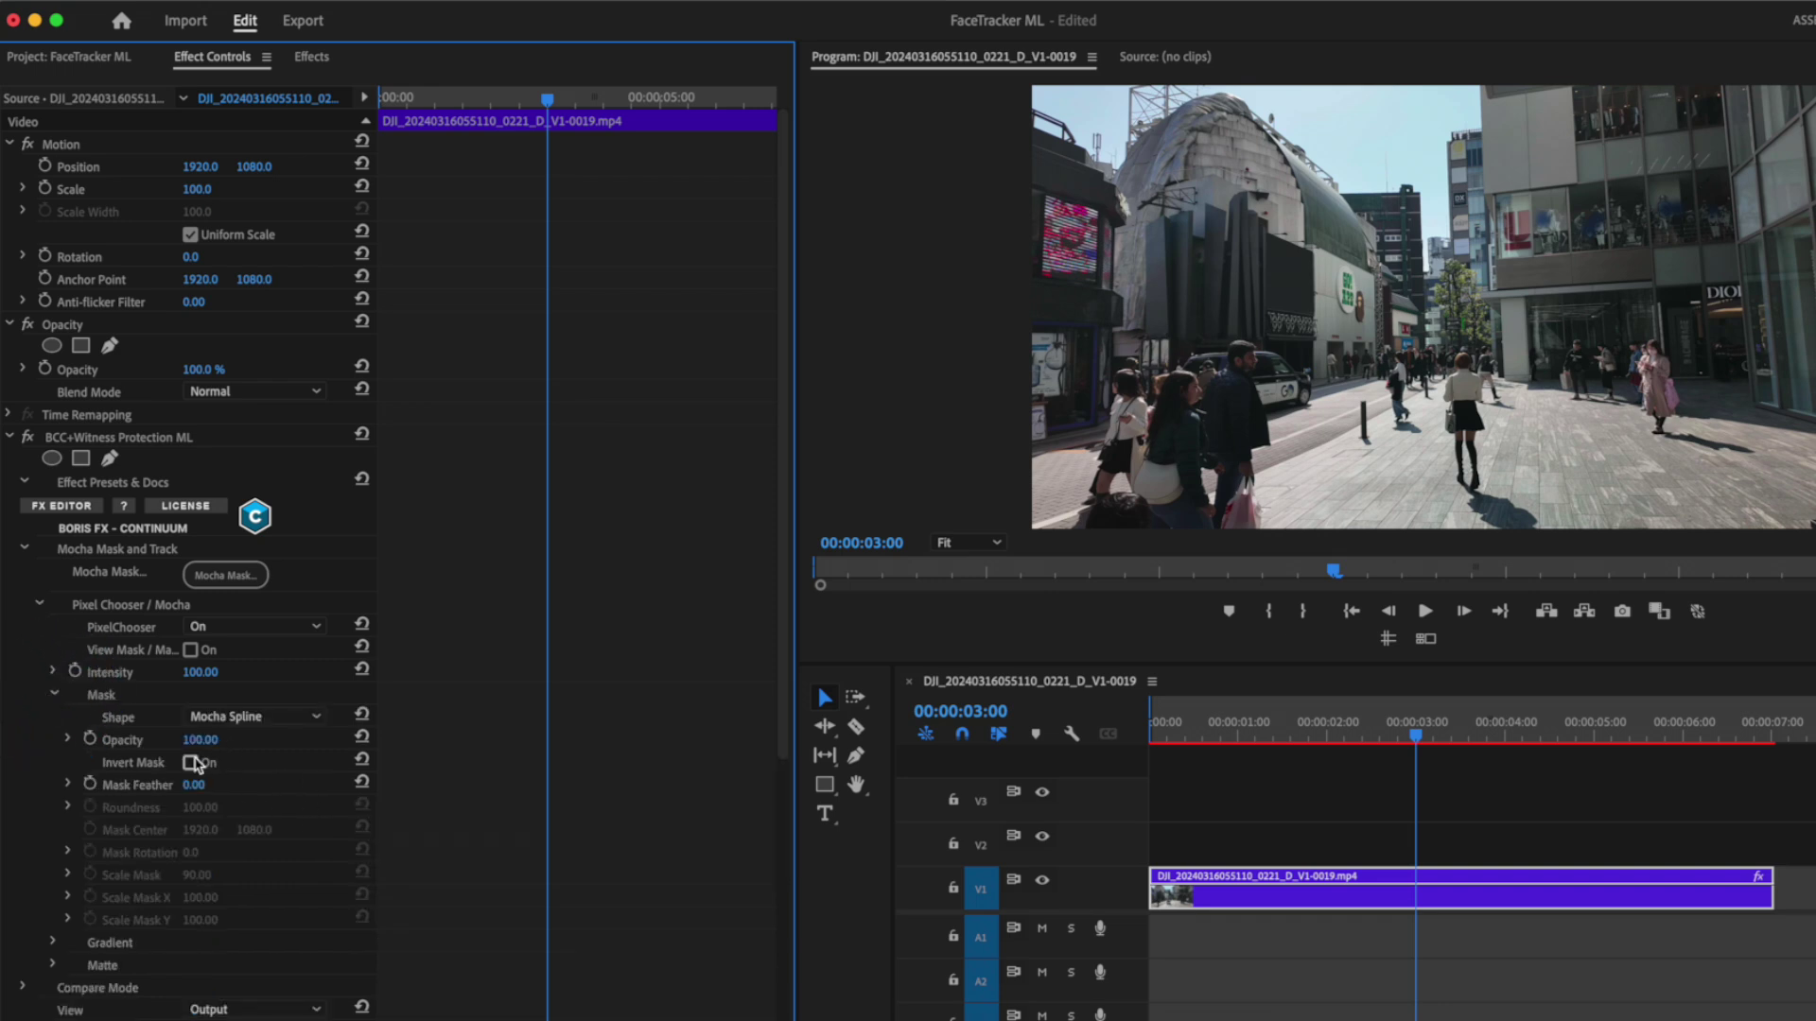
pyautogui.click(191, 763)
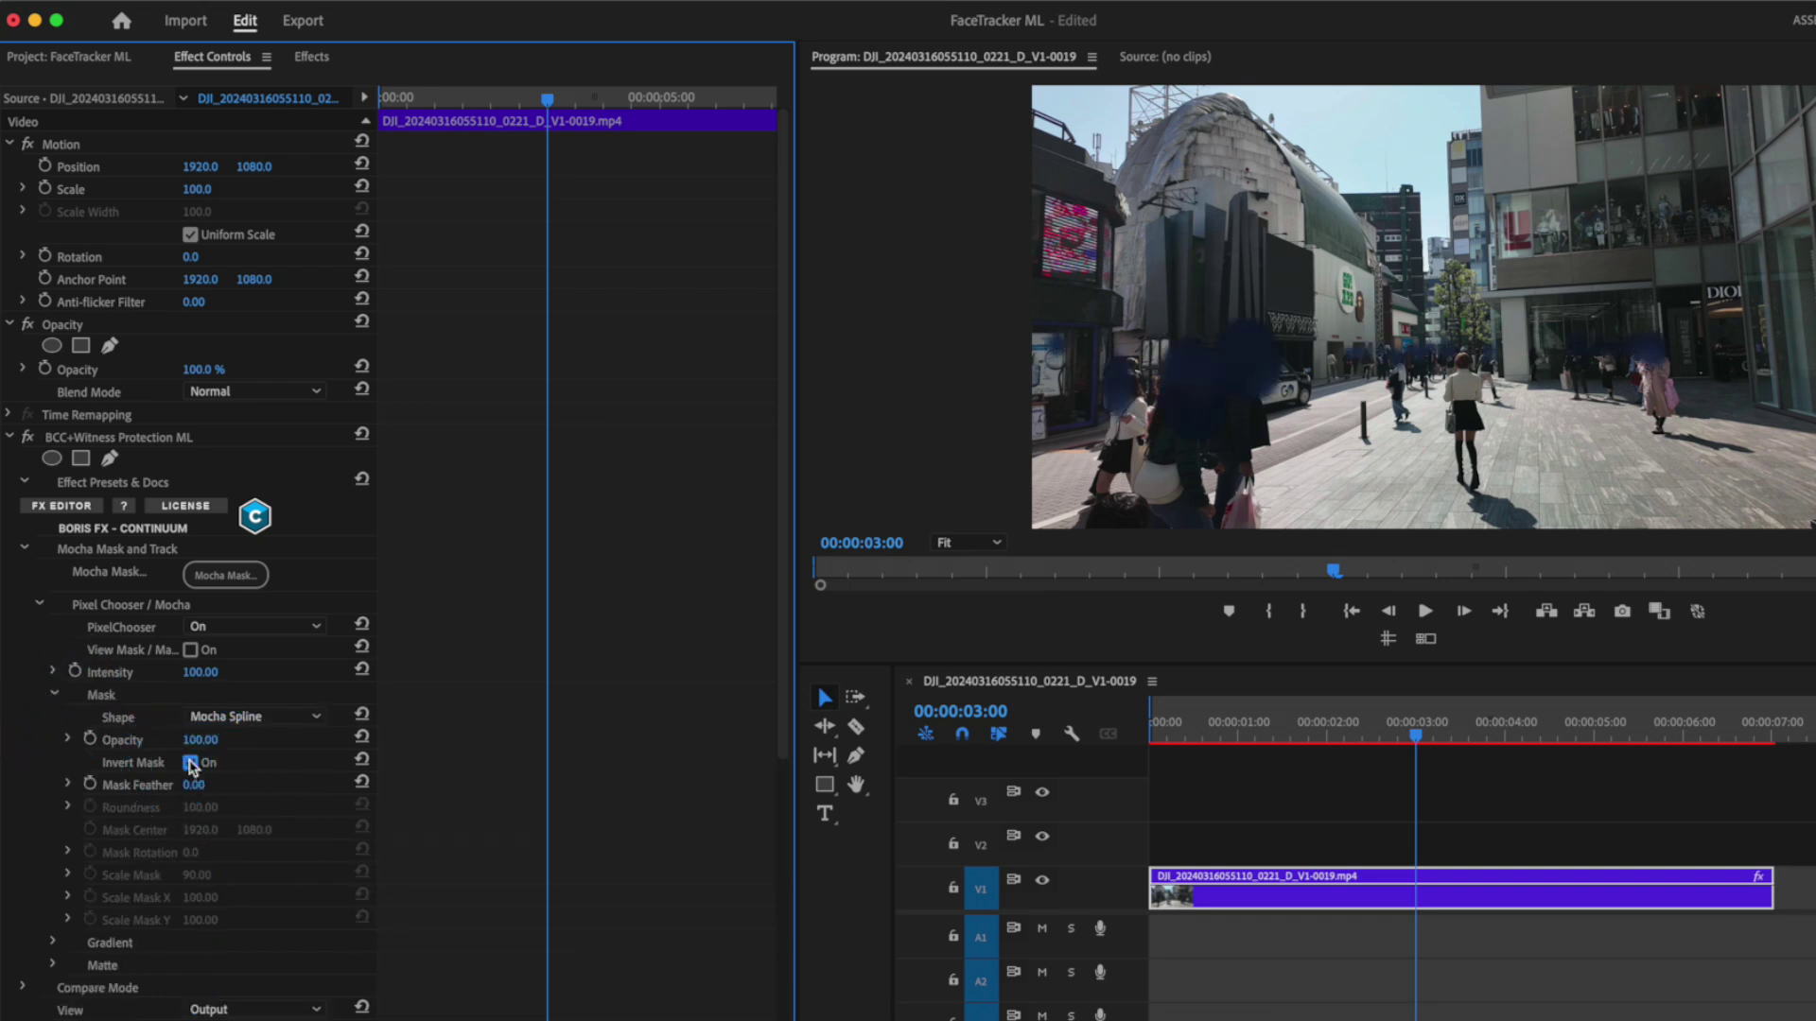